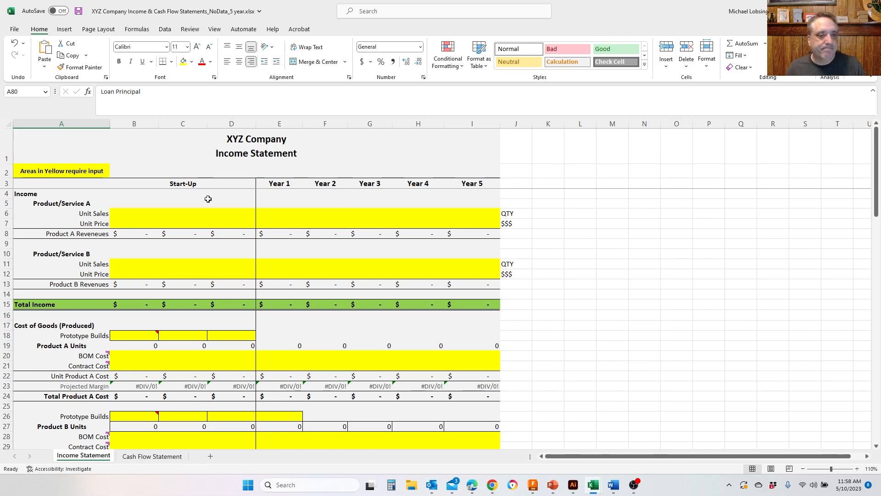
- Replace the company name in the income statement's title with Apex Bikes, keeping the Income Statement line
click(165, 152)
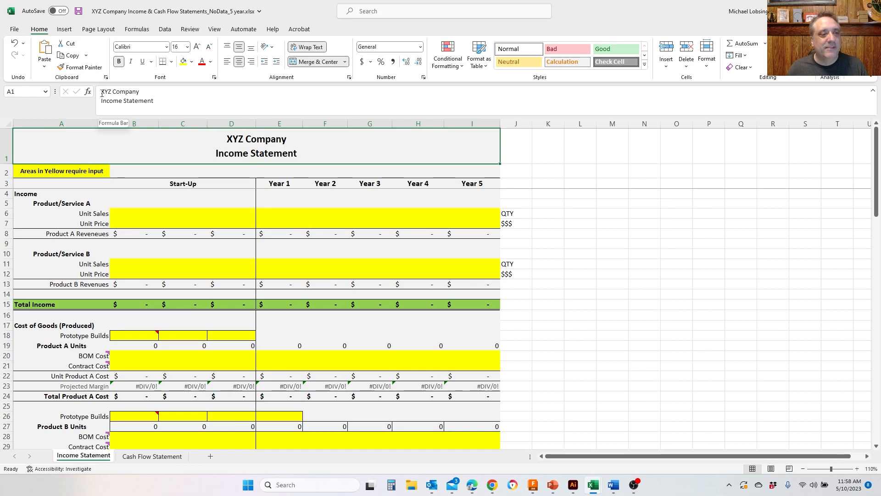
drag(101, 92, 142, 92)
text(Ap)
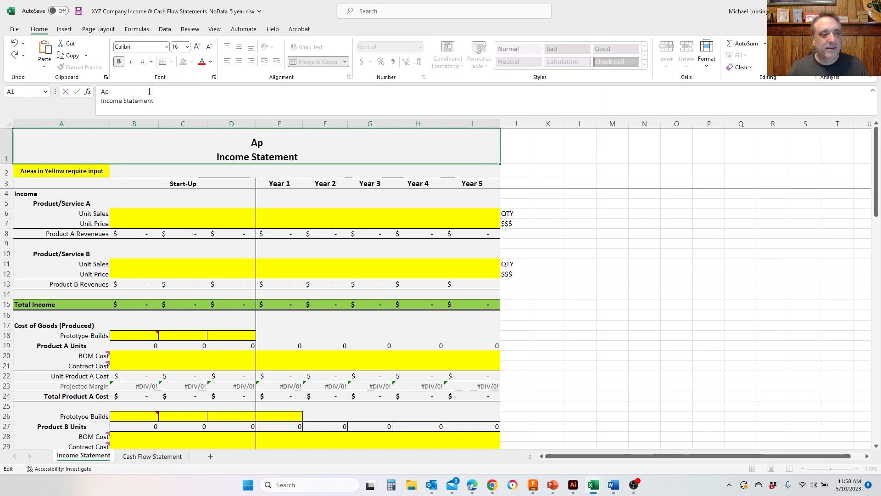
text(ex Bikes)
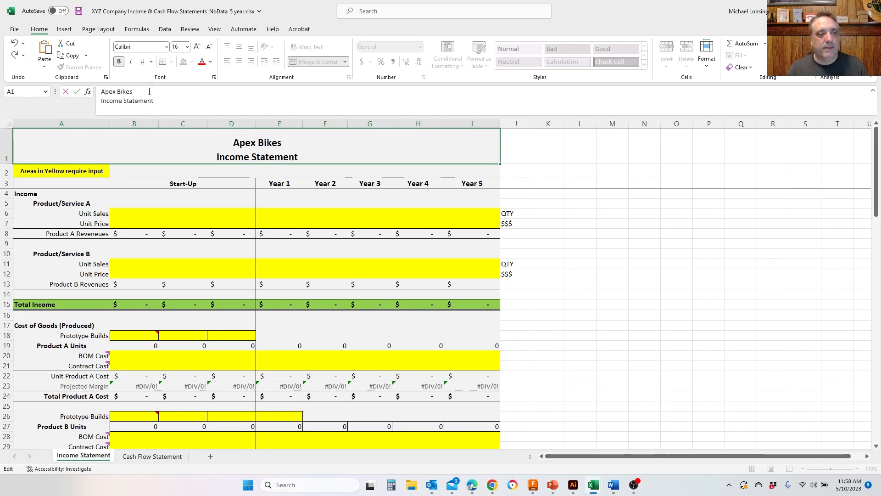
key(Return)
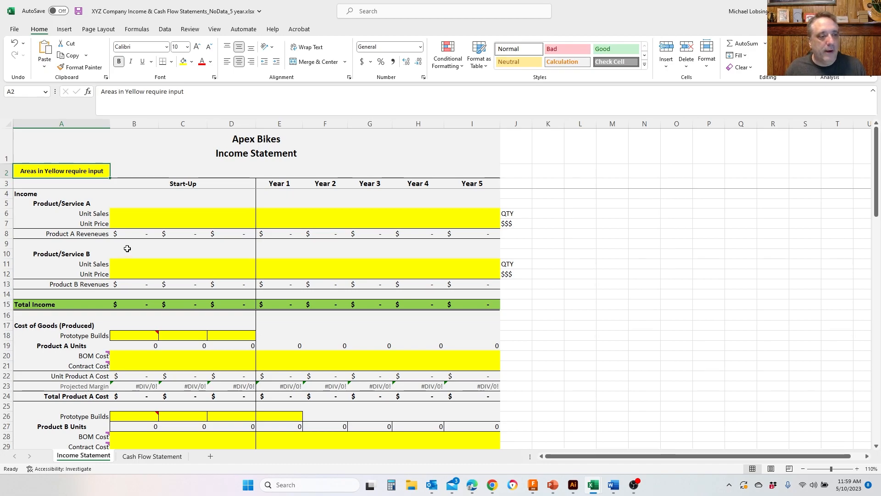
- Enter a Product/Service A unit price of 600 in all three start-up columns
click(141, 215)
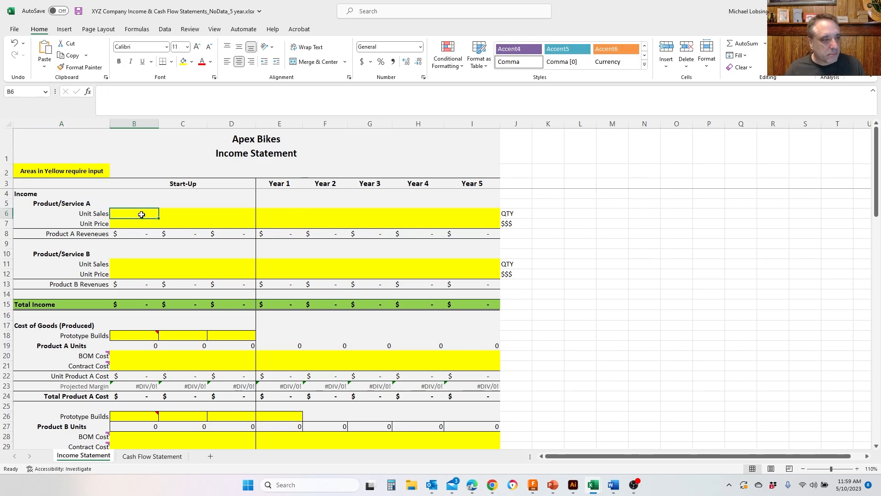
key(Right)
key(Down)
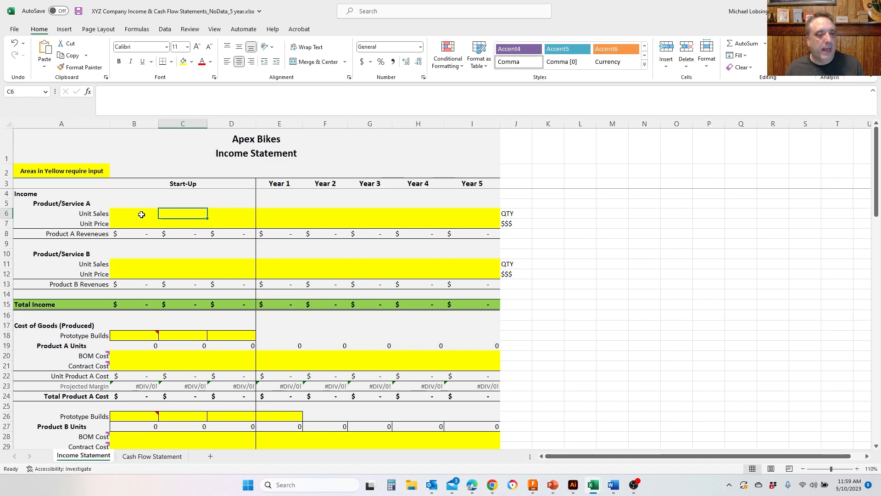
key(Left)
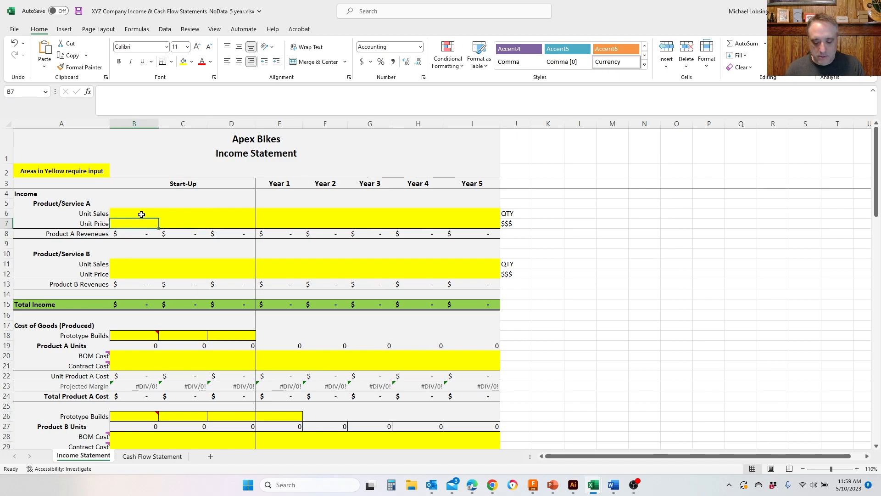
text(600)
key(Tab)
text(600)
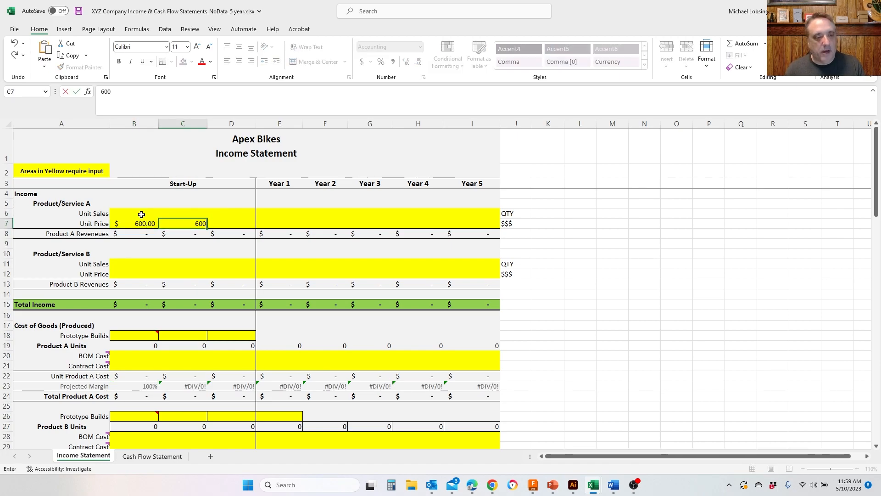
key(Tab)
text(600)
key(Tab)
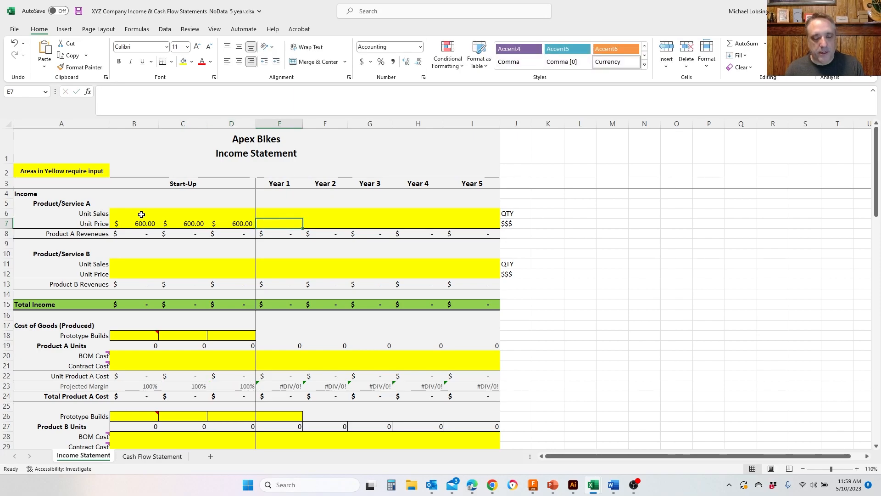
- Enter a Product/Service A unit price of 600 for each of Years 1 through 5
text(600)
key(Tab)
text(600)
key(Tab)
text(6)
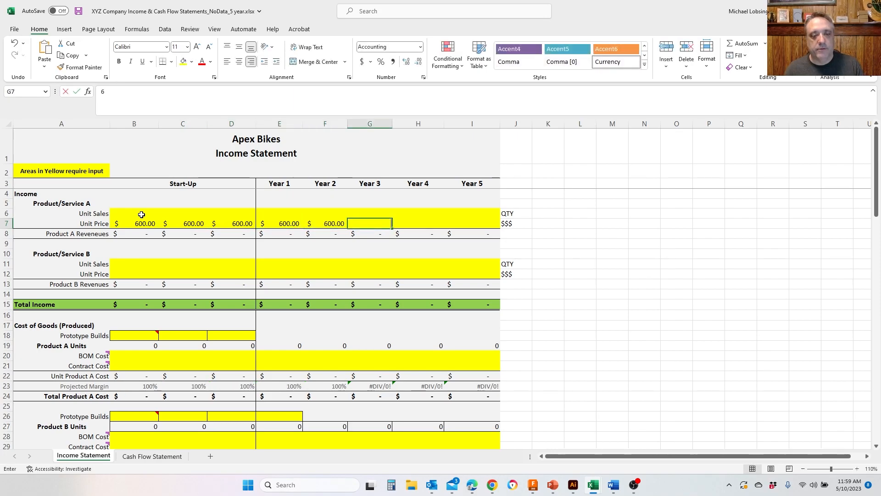
text(00)
key(Tab)
text(600)
key(Tab)
text(600)
key(Tab)
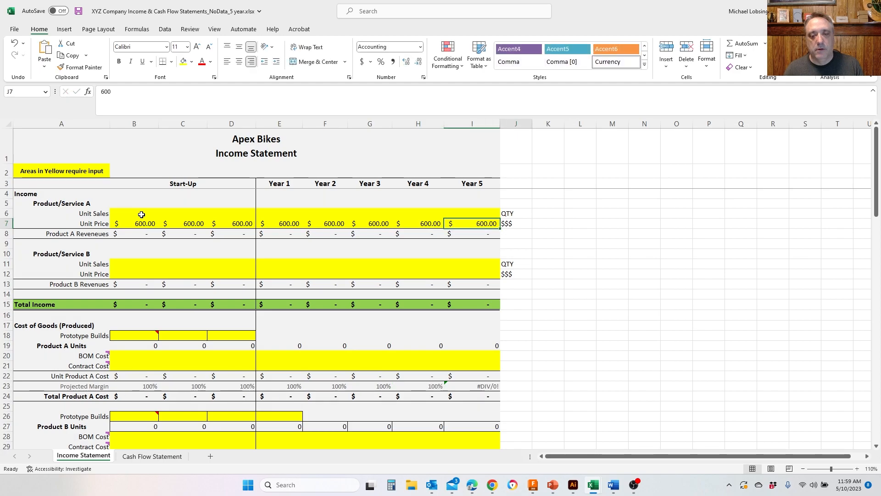
key(Up)
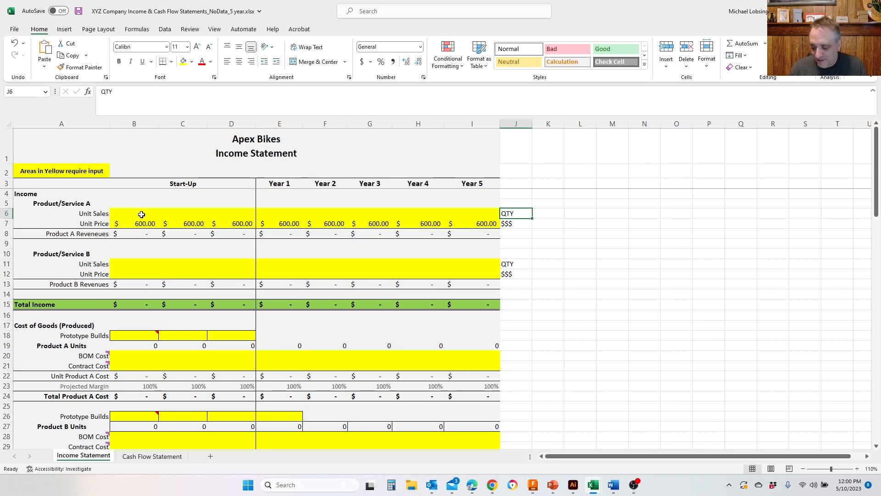
key(Down)
key(Left)
key(Left)
key(Left)
key(Left)
key(Left)
key(Left)
key(Left)
key(Left)
key(Left)
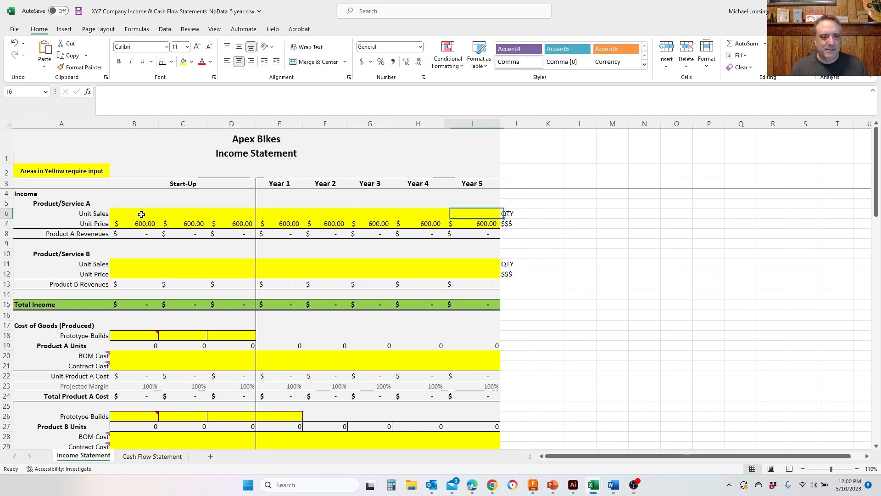
key(Right)
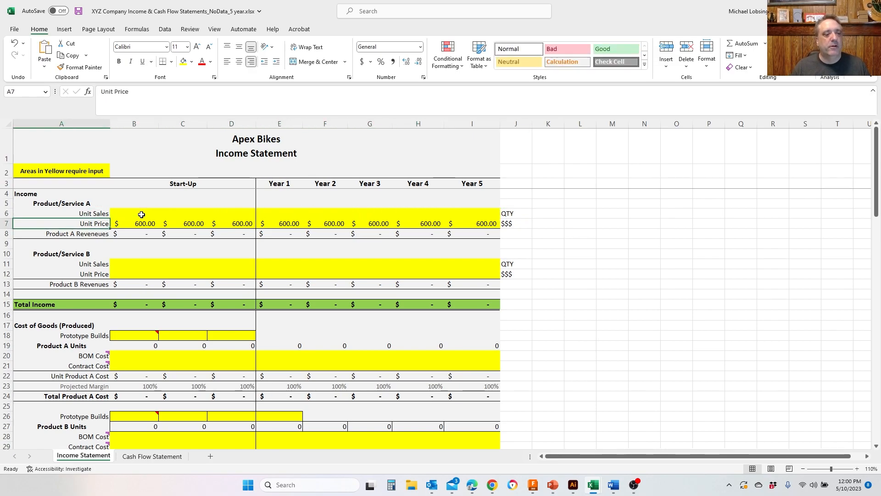
key(Up)
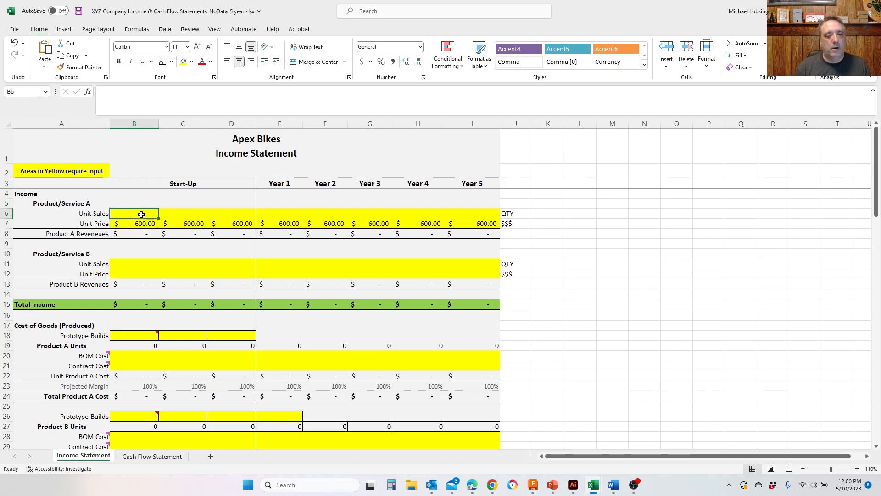
key(Right)
key(Right)
key(Right)
key(Right)
key(Right)
key(Right)
key(Right)
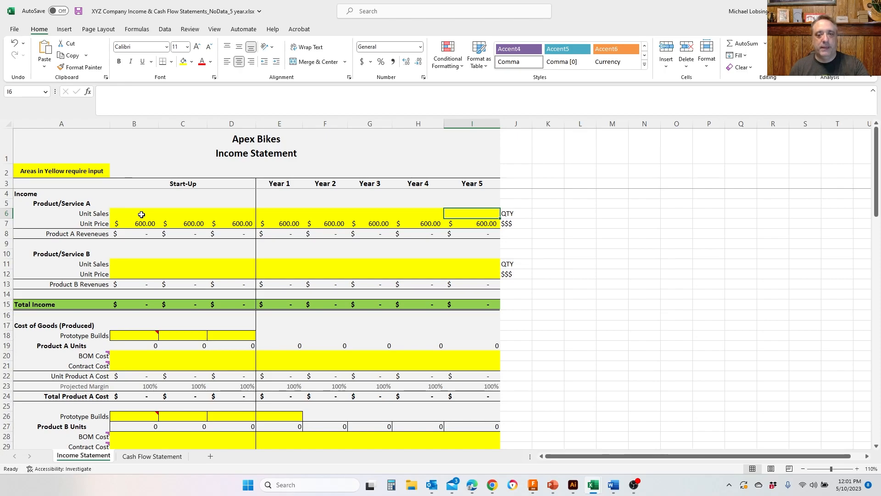
- Enter 0 unit sales for Product/Service A in all three start-up columns
key(Left)
key(Left)
key(Left)
key(Left)
key(Left)
key(Left)
key(Left)
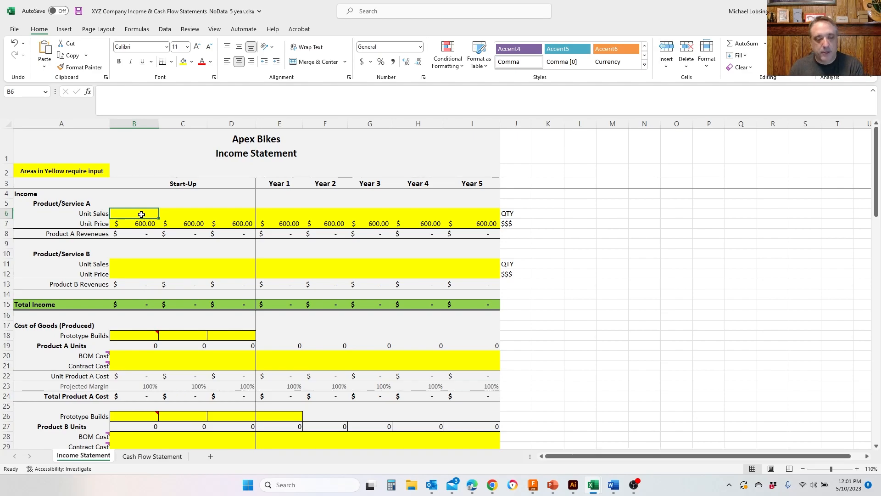
text(0)
key(Tab)
text(0)
key(Tab)
text(0)
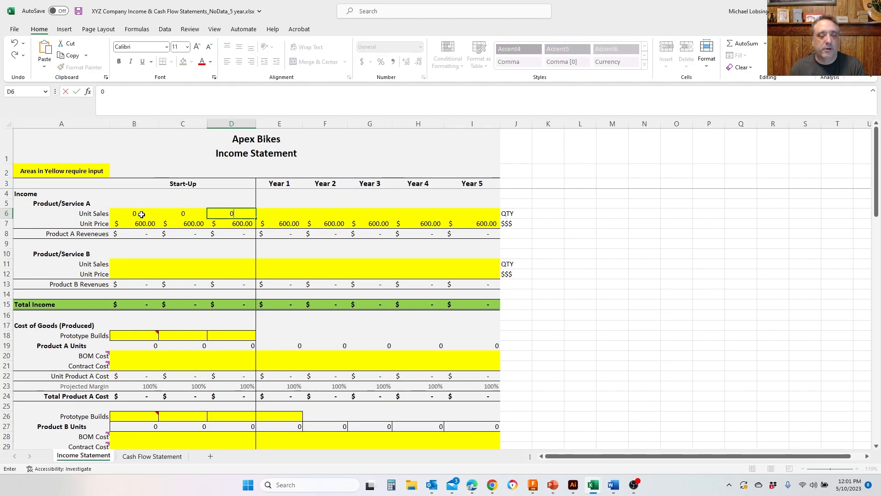
key(Tab)
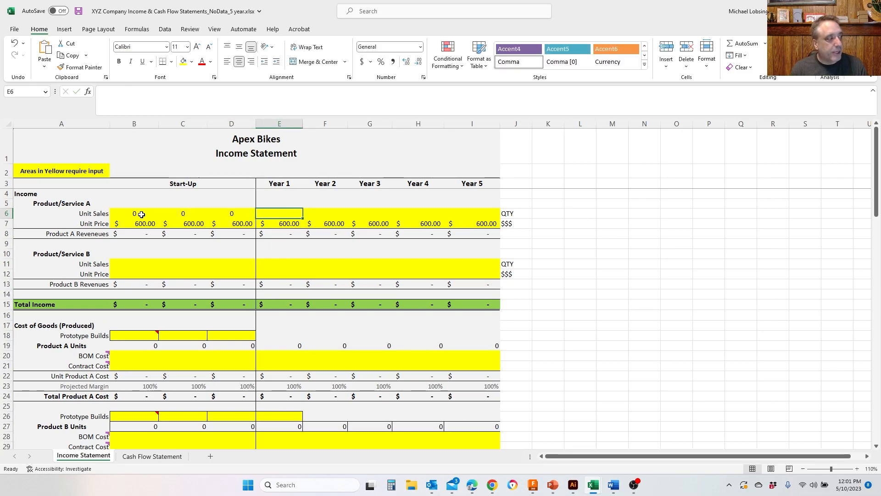
- Enter Product/Service A unit sales of 100, 300, 800, 1200 and 2500 for Years 1 through 5
text(100)
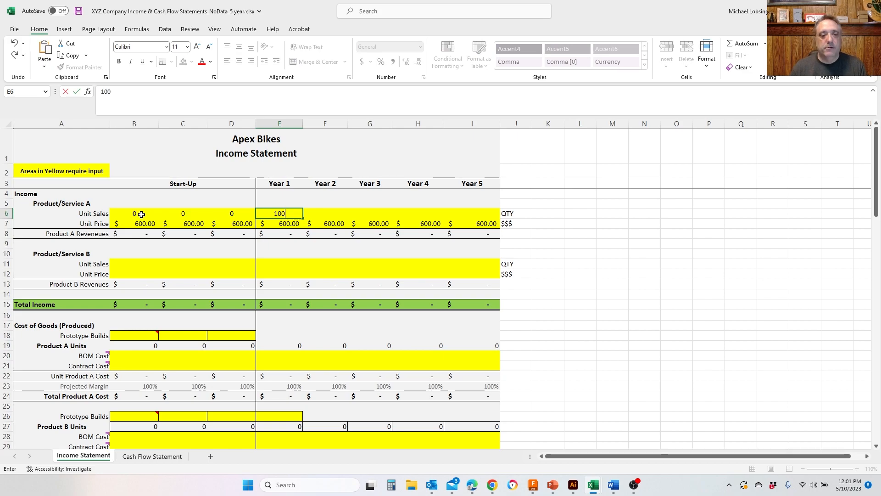
key(Tab)
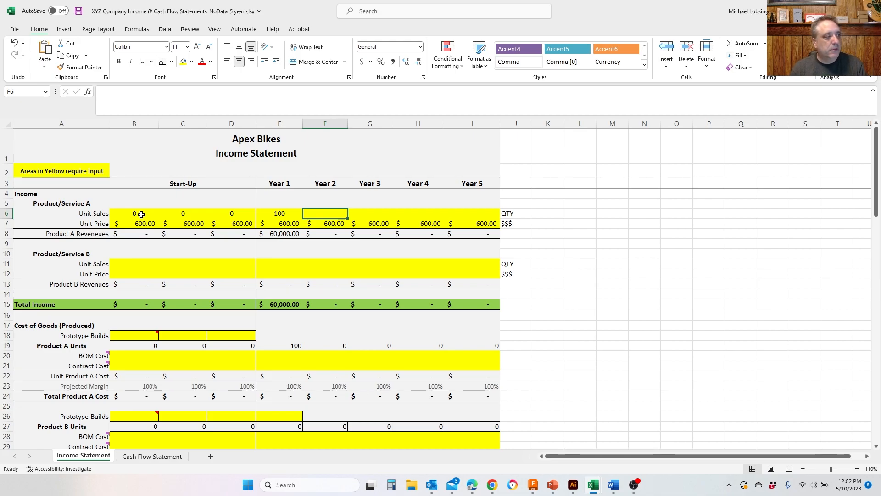
text(300)
key(Tab)
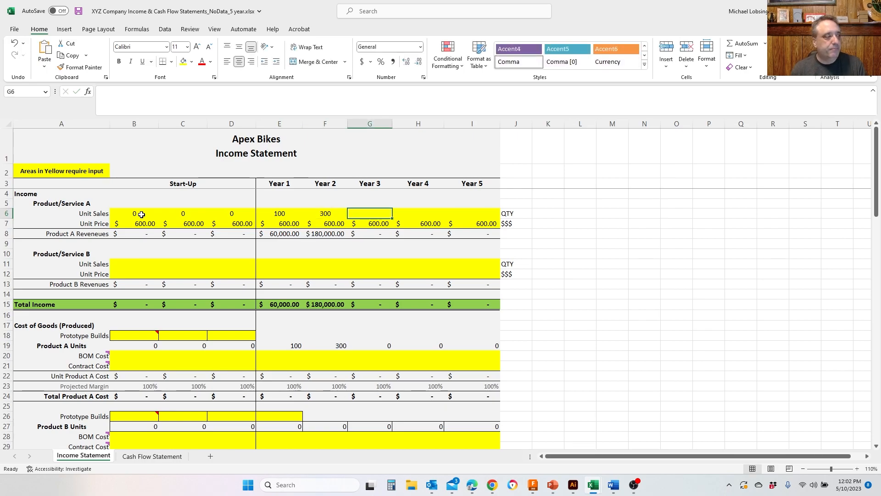
text(800)
key(Tab)
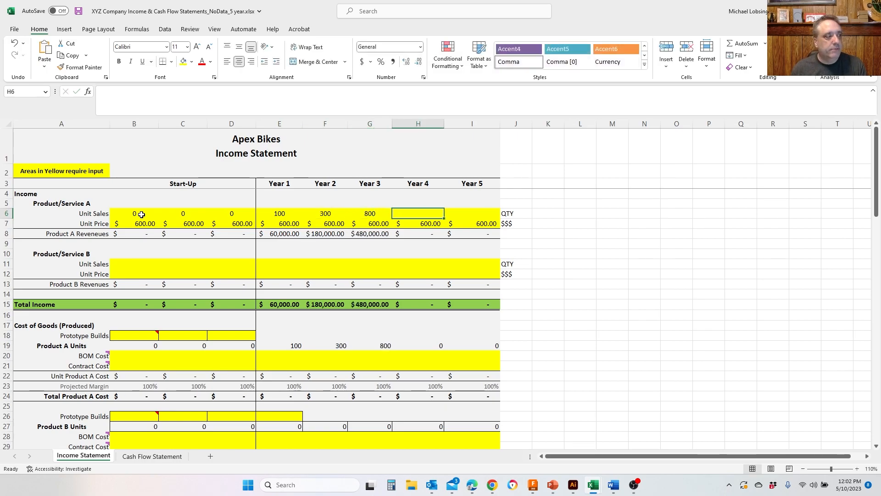
text(1200)
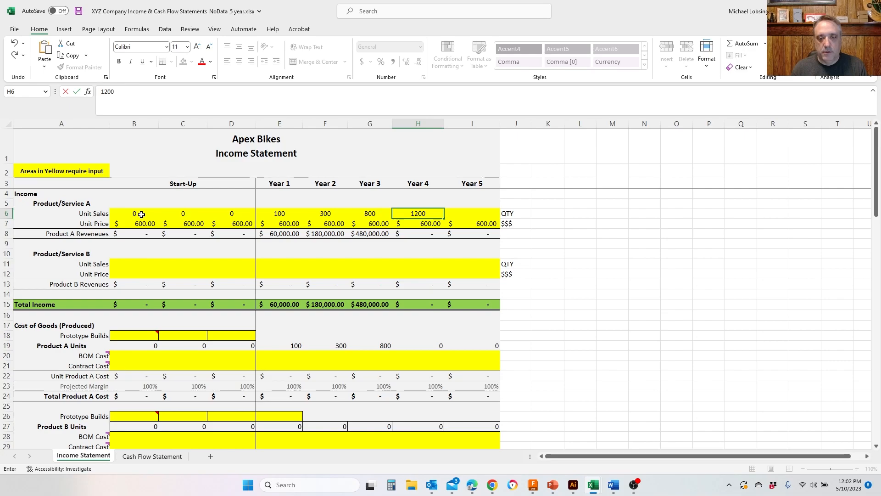
key(Tab)
text(2500)
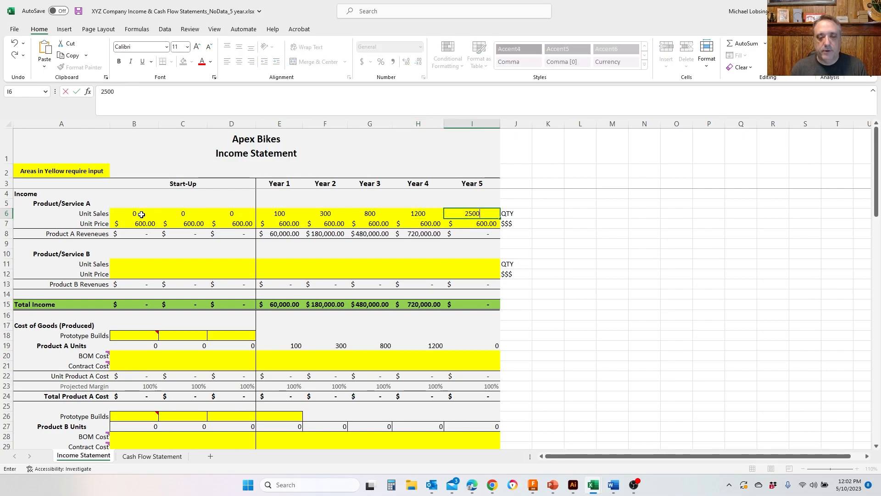
key(Return)
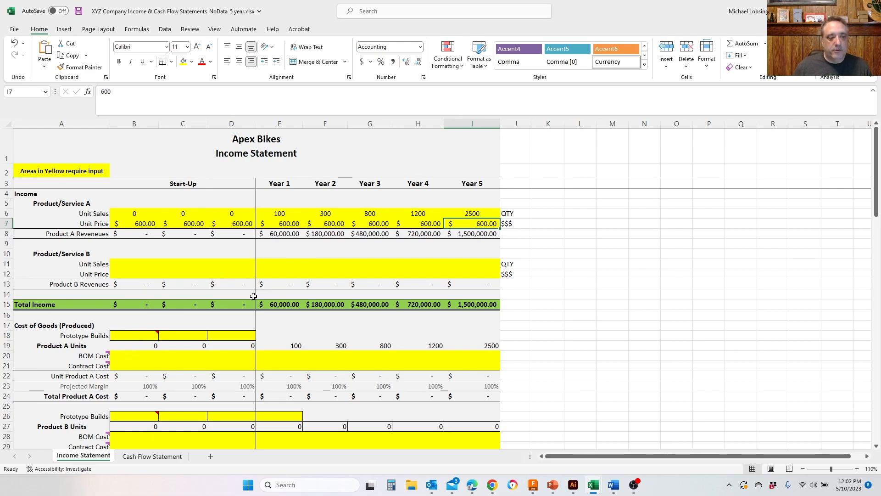
- Review the income statement's input areas from cost of goods through gross profit, operations expenses and personnel
click(123, 334)
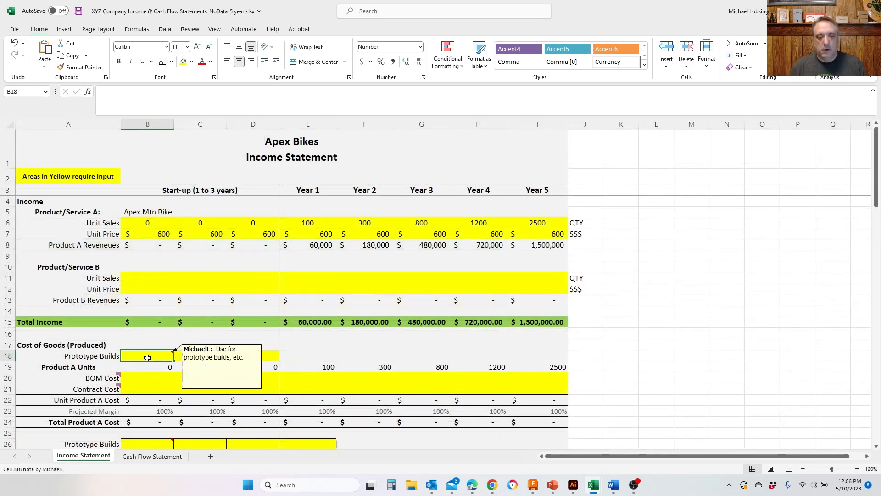
scroll(148, 358, down, 2)
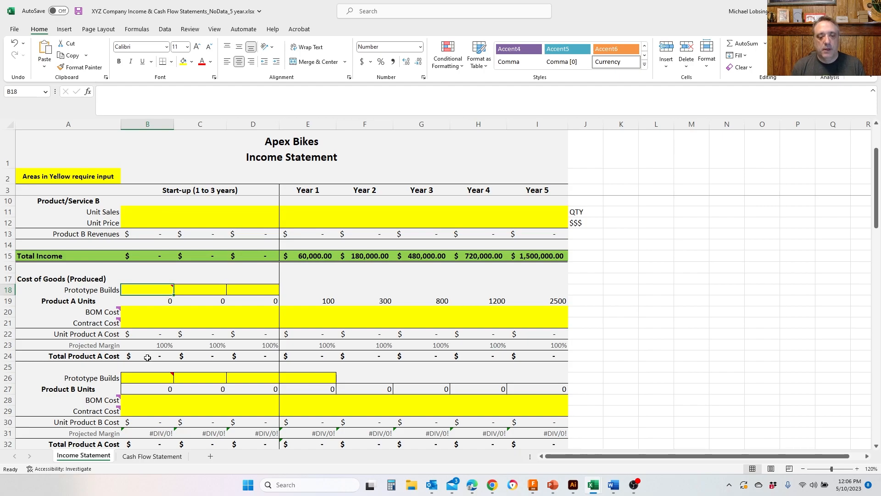
scroll(122, 371, down, 5)
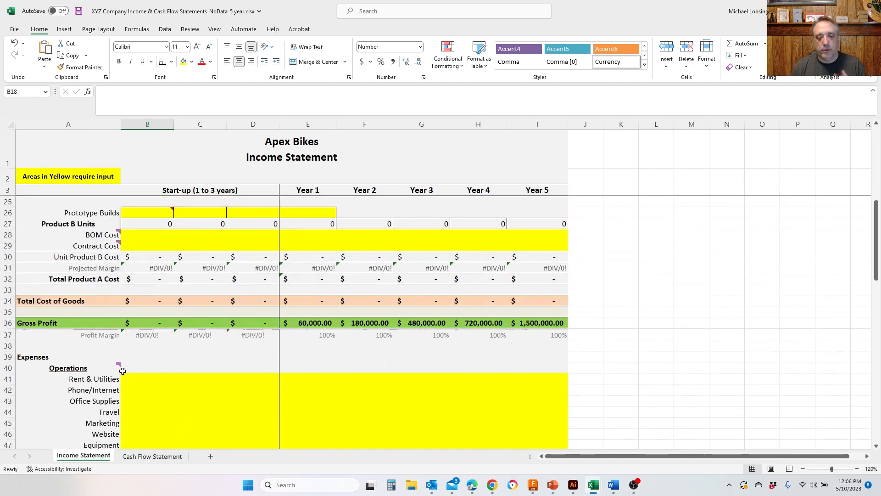
scroll(123, 371, down, 3)
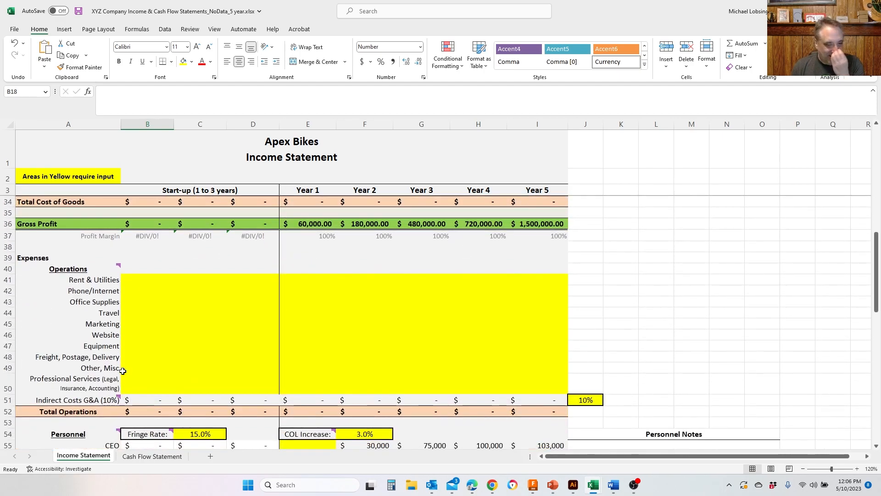
scroll(123, 371, down, 2)
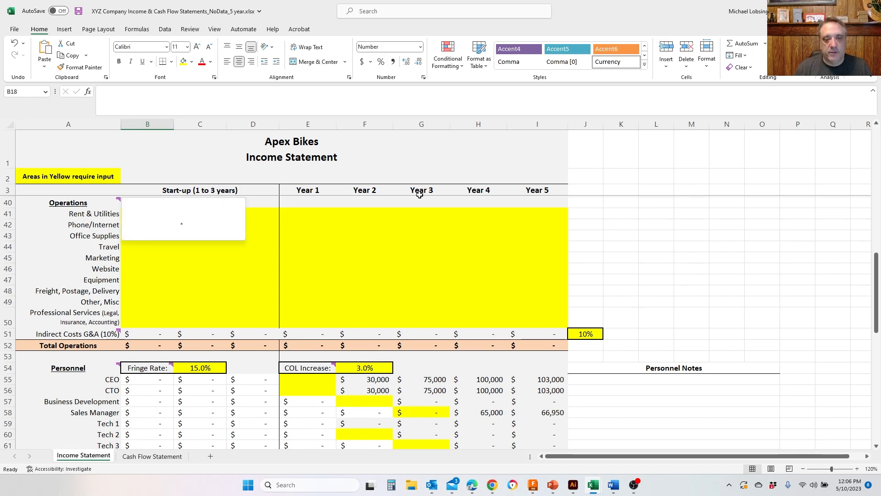
scroll(340, 297, up, 5)
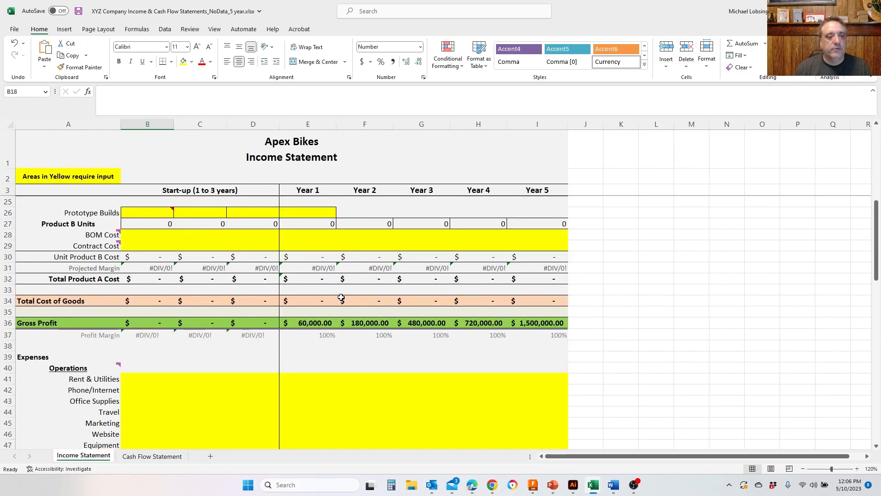
scroll(341, 297, up, 5)
scroll(340, 297, down, 1)
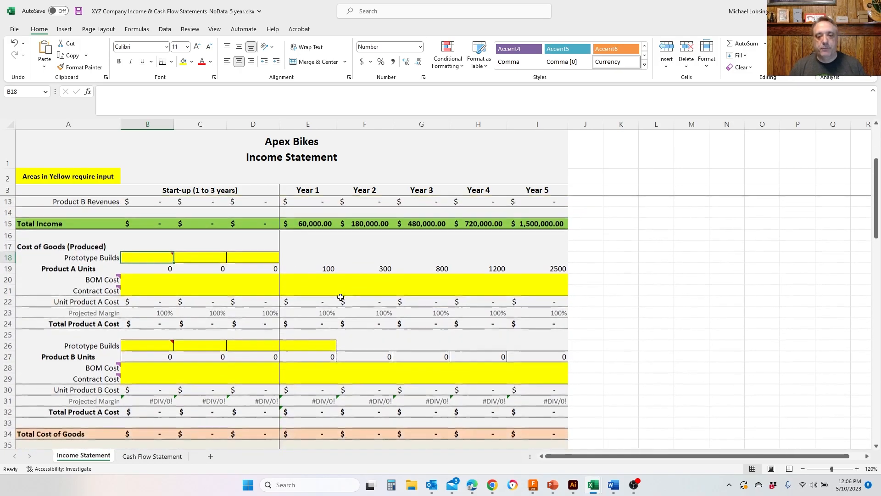
scroll(340, 298, down, 1)
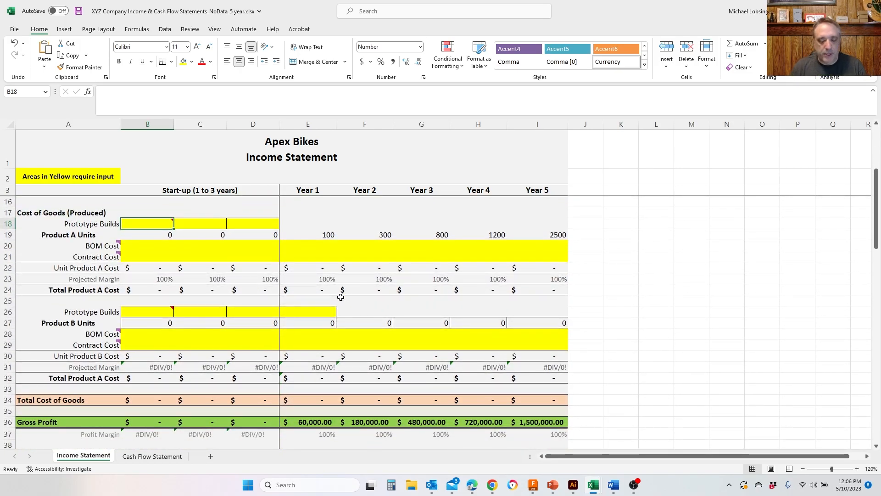
- Enter Product A prototype builds of 1, 3 and 10 in the three start-up columns
text(1)
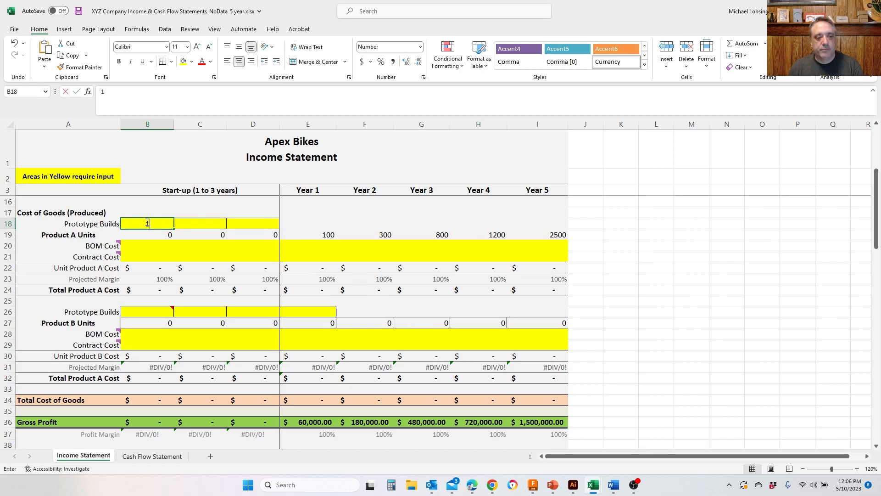
click(184, 223)
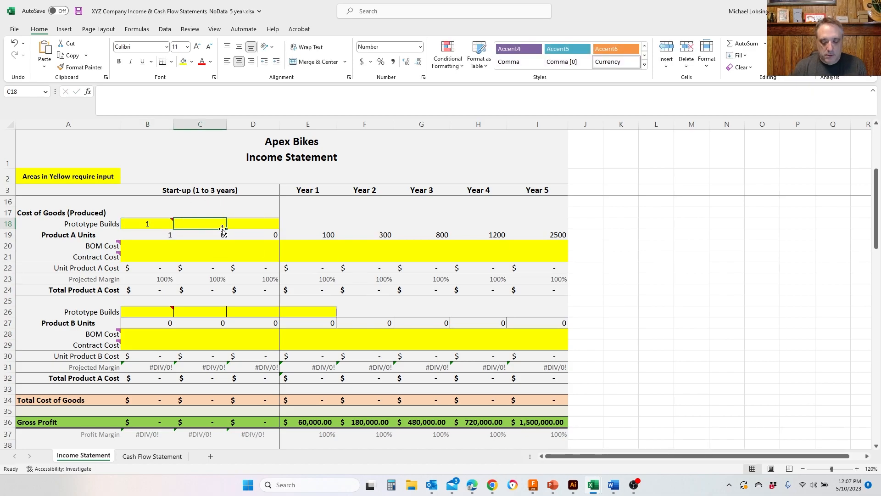
text(3)
key(Tab)
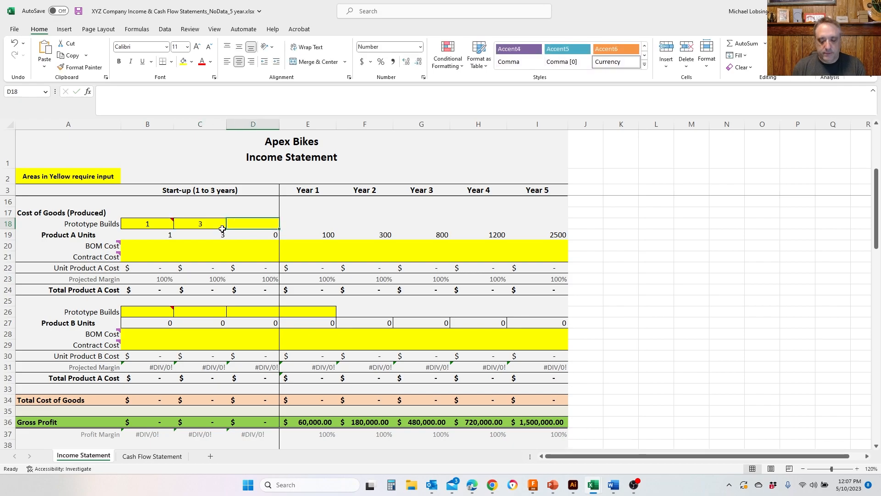
text(10)
key(Left)
key(Left)
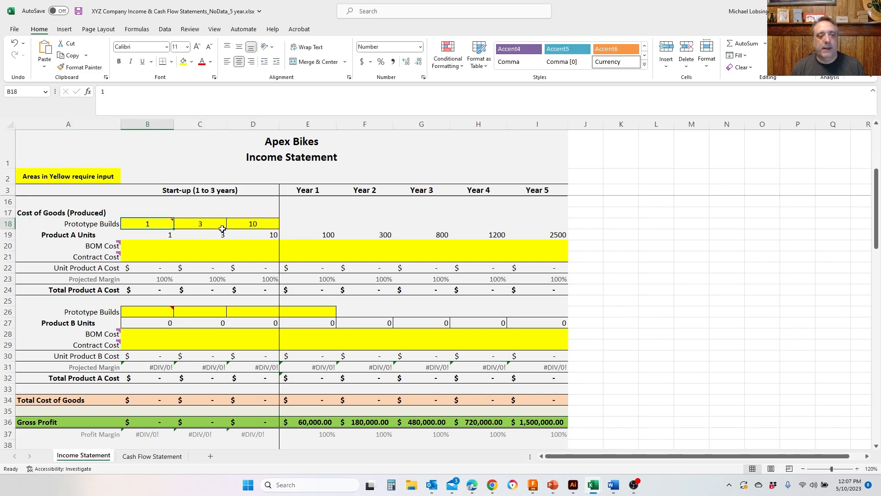
click(222, 228)
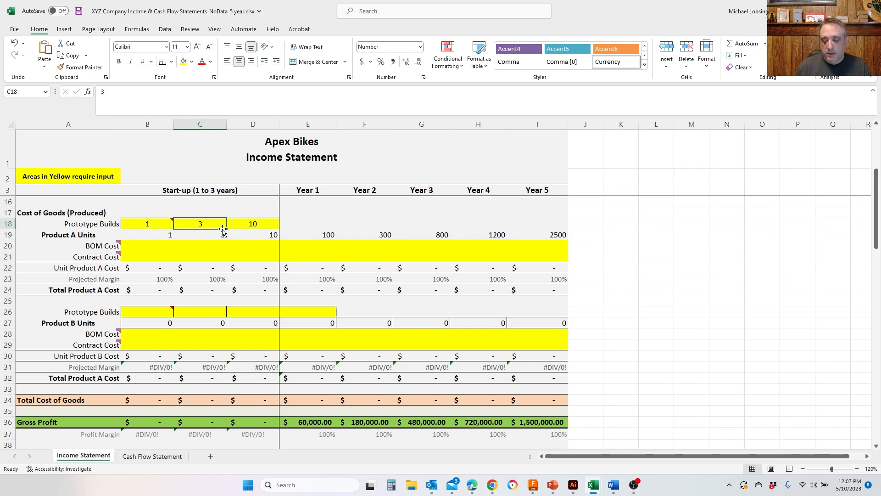
key(Right)
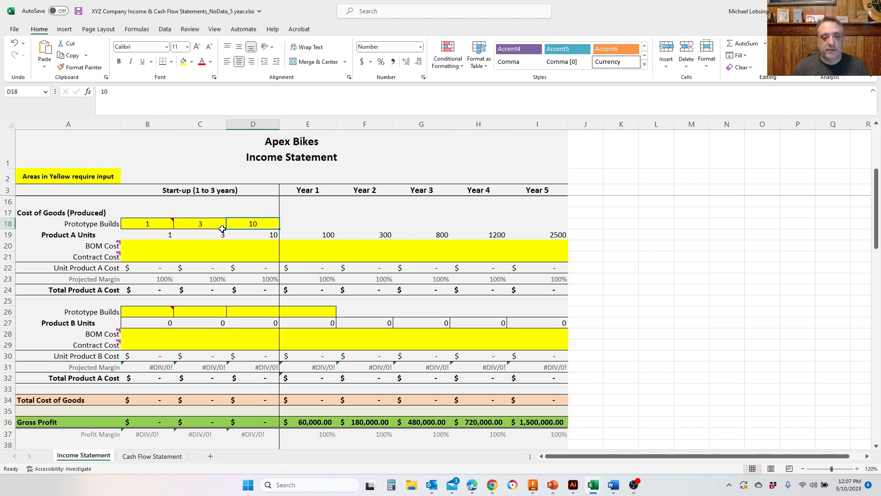
- Enter a Product A BOM cost of 400 and contract cost of 150 in the first start-up column
scroll(646, 333, up, 2)
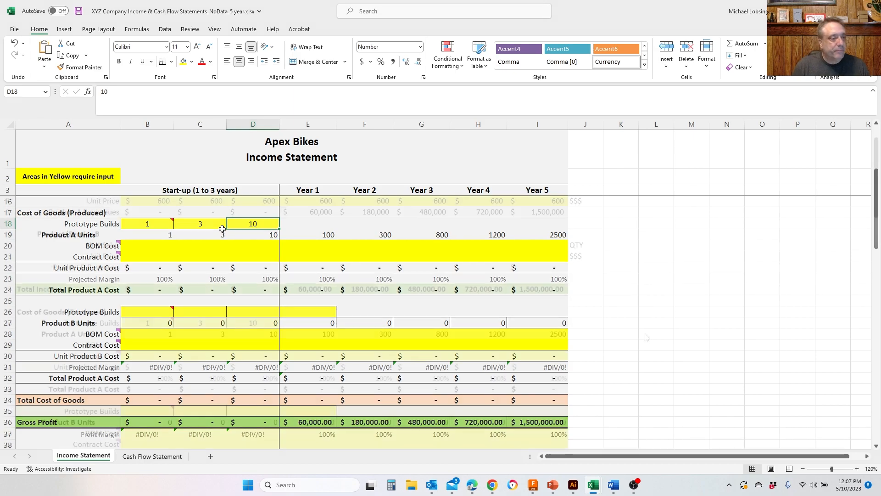
scroll(646, 333, down, 1)
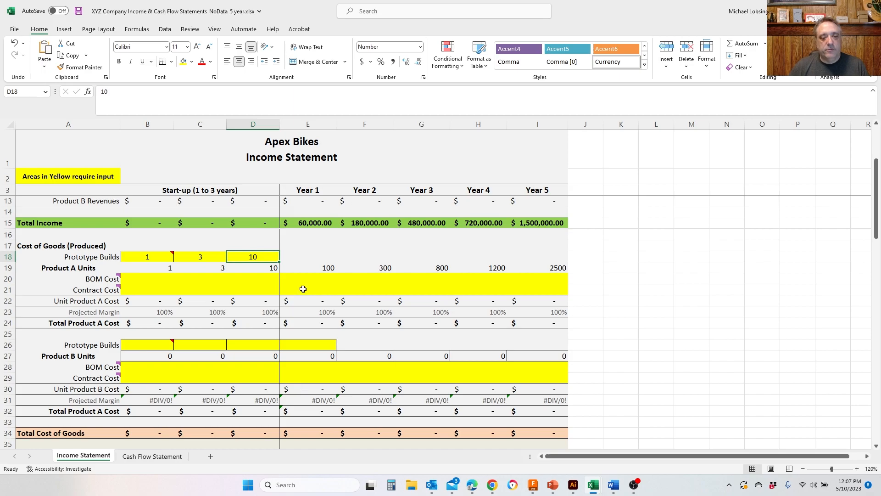
scroll(303, 289, up, 1)
scroll(215, 322, up, 2)
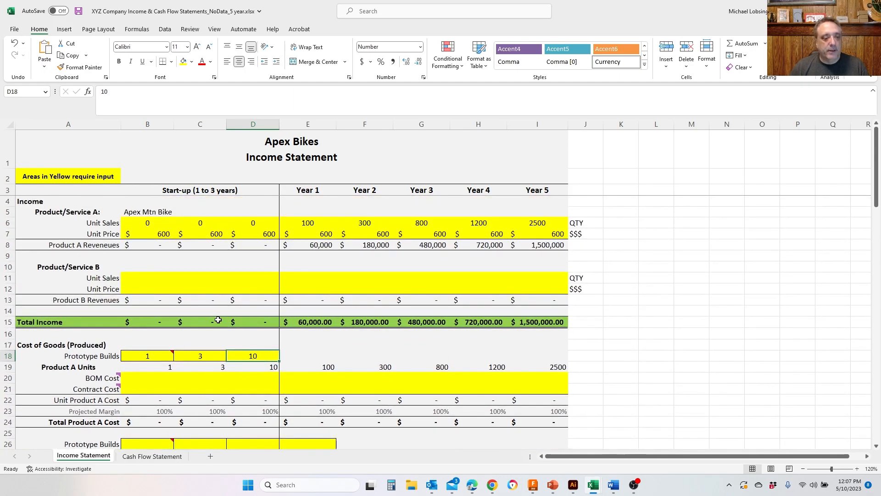
scroll(215, 322, down, 1)
click(146, 344)
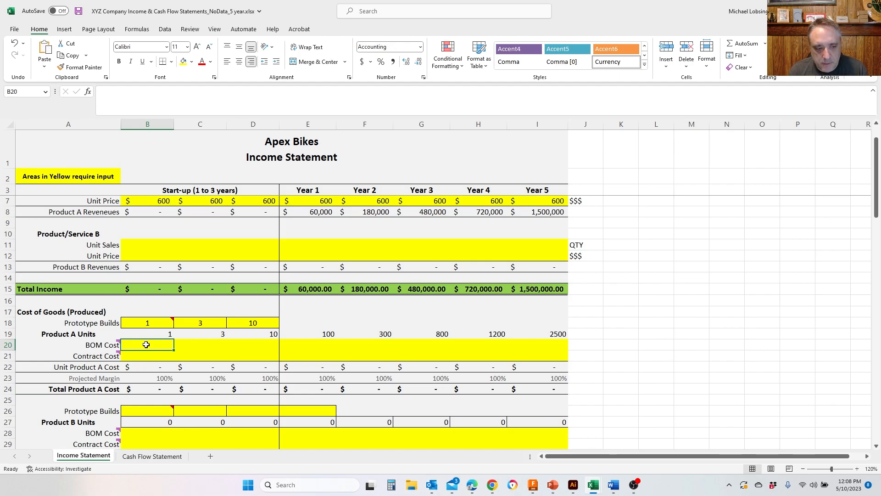
text(400)
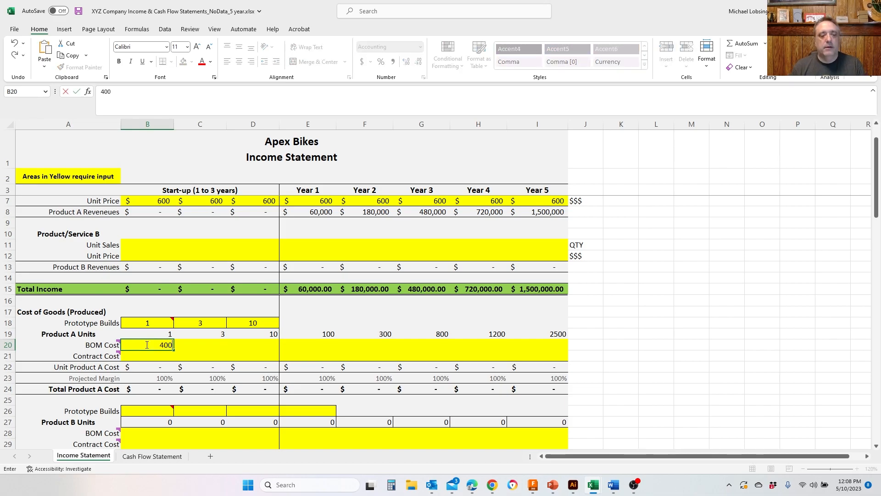
key(Return)
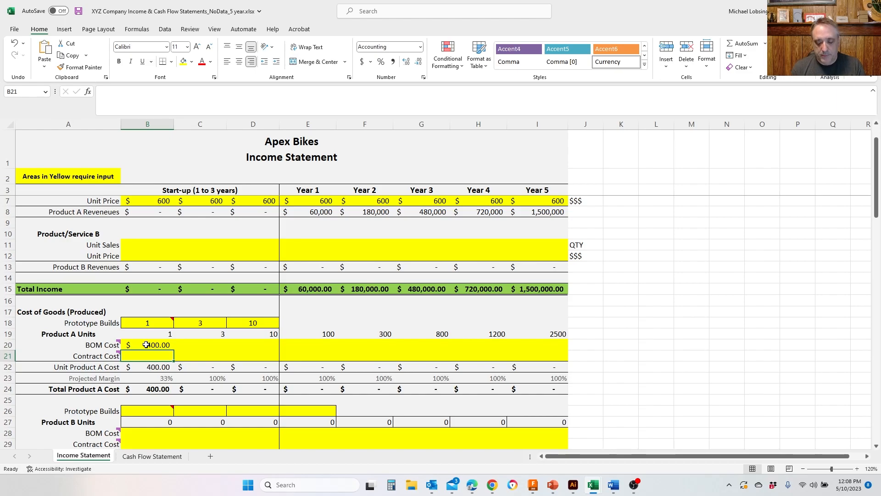
text(15)
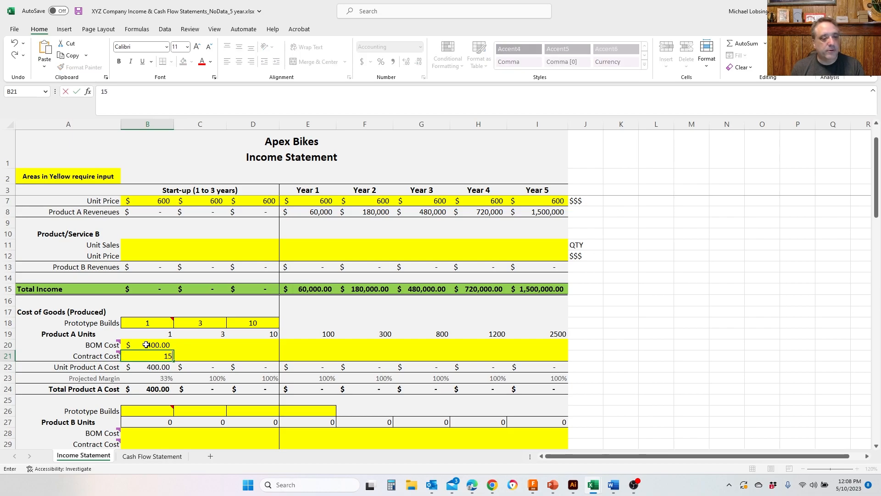
text(0)
key(ctrl+Return)
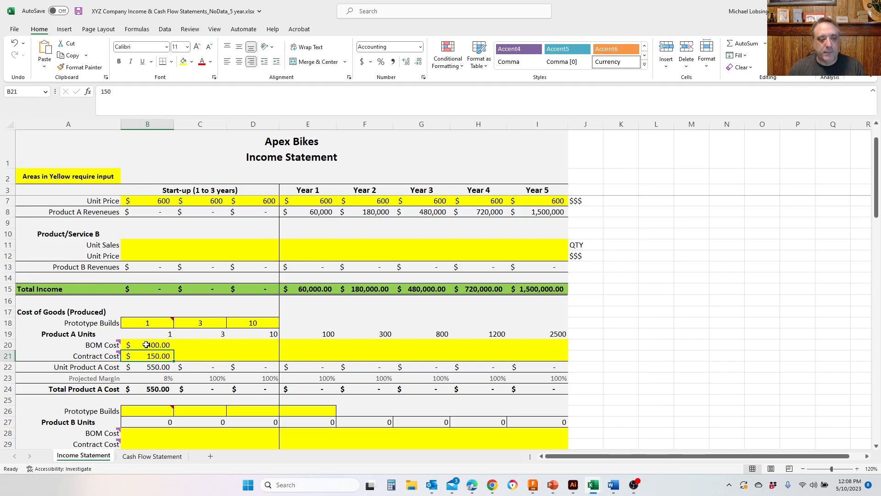
- Enter a Product A BOM cost of 400 and contract cost of 150 in the second start-up column
click(146, 345)
key(Right)
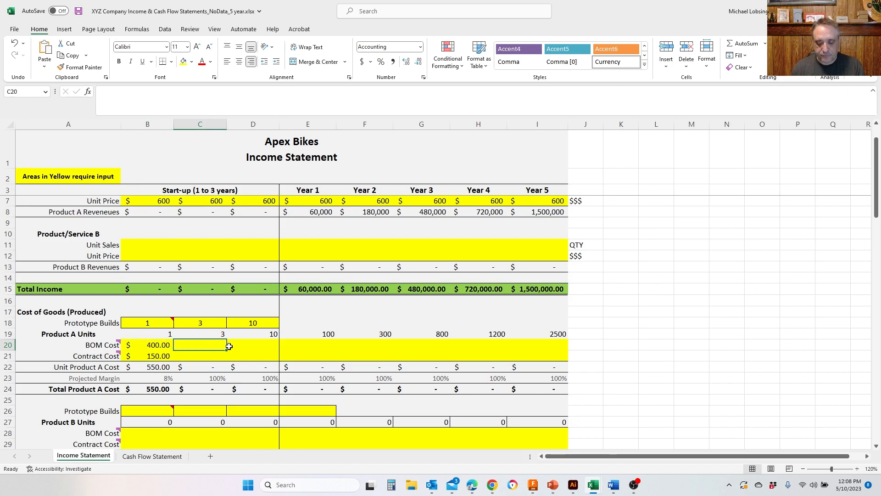
text(400)
key(Return)
text(150)
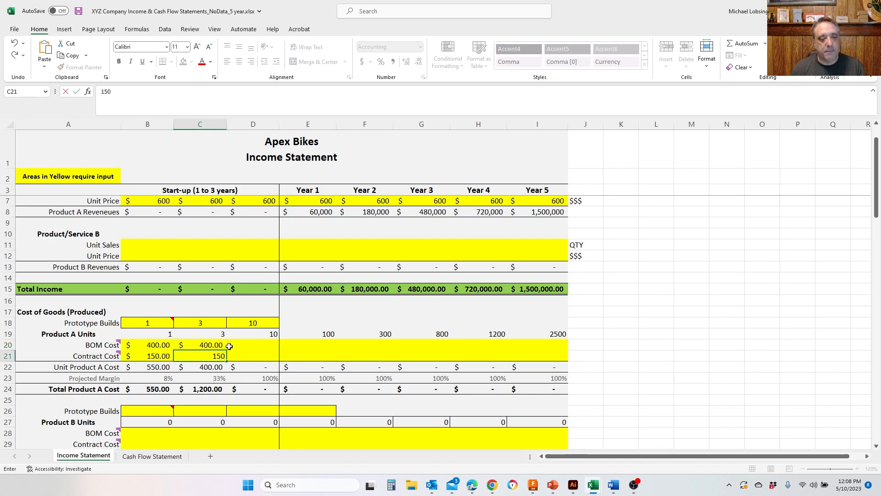
- Enter a Product A BOM cost of 400 and contract cost of 150 in the third start-up column
click(230, 346)
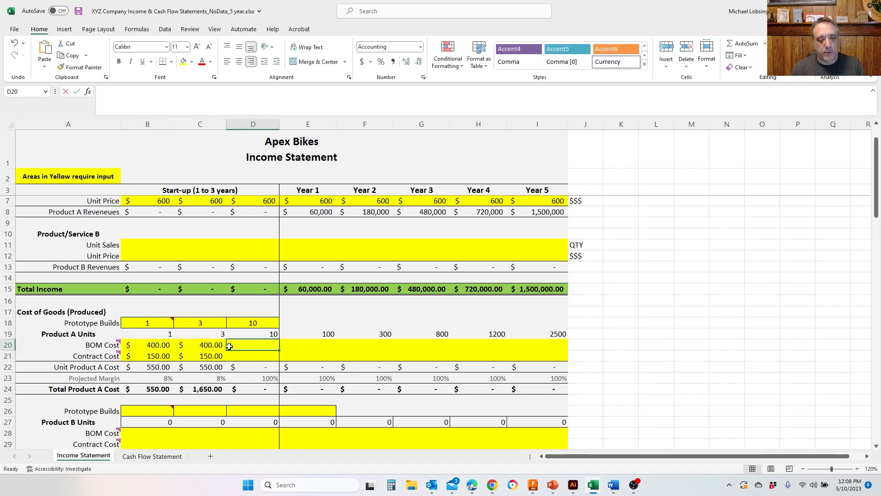
text(400)
key(Return)
text(150)
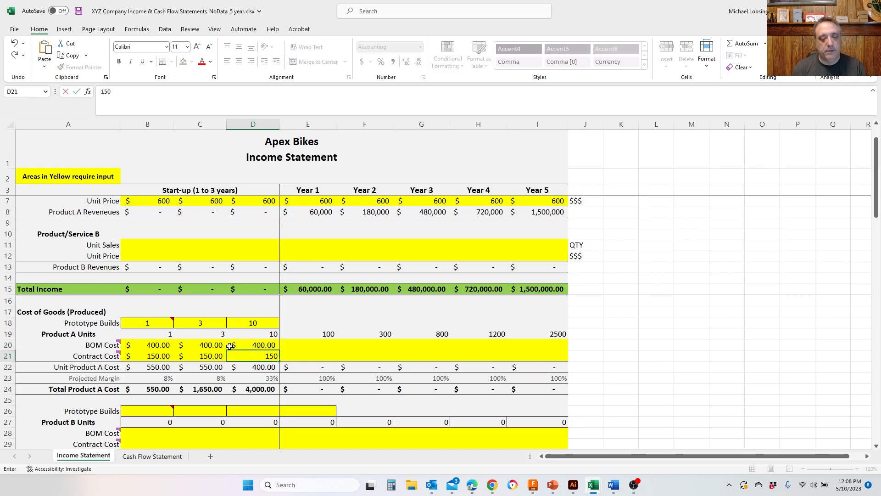
key(Tab)
- Enter Product A BOM costs of 250, 225, 215, 205 and 185 for Years 1 through 5
key(Up)
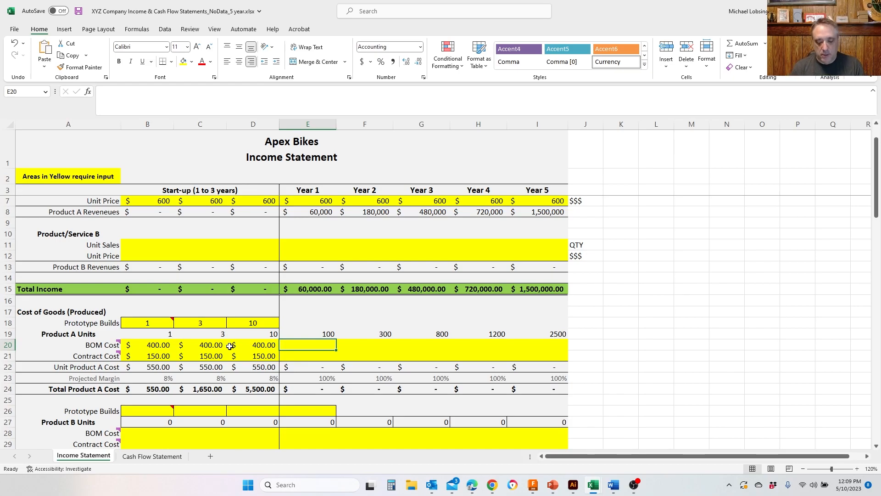
text(250)
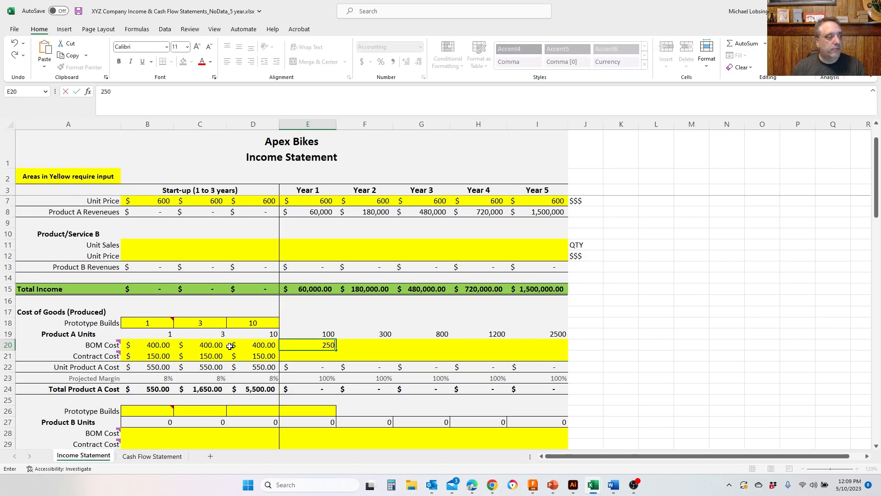
key(Tab)
text(225)
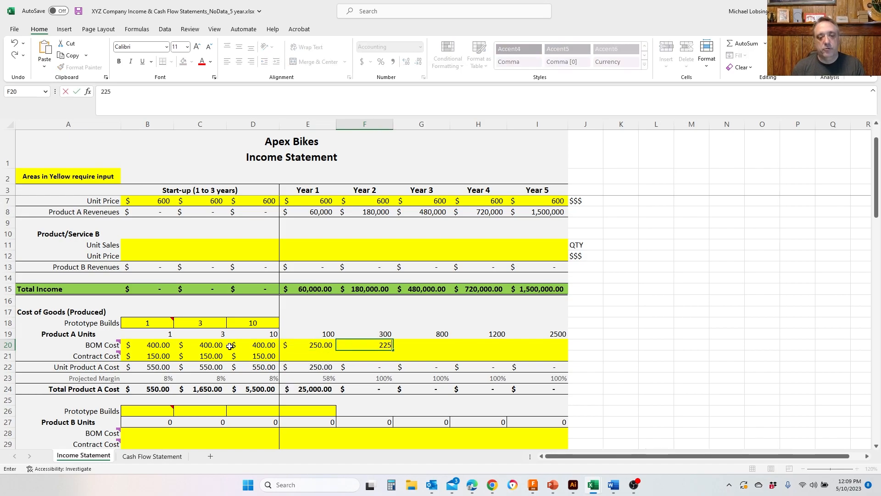
key(Tab)
text(215)
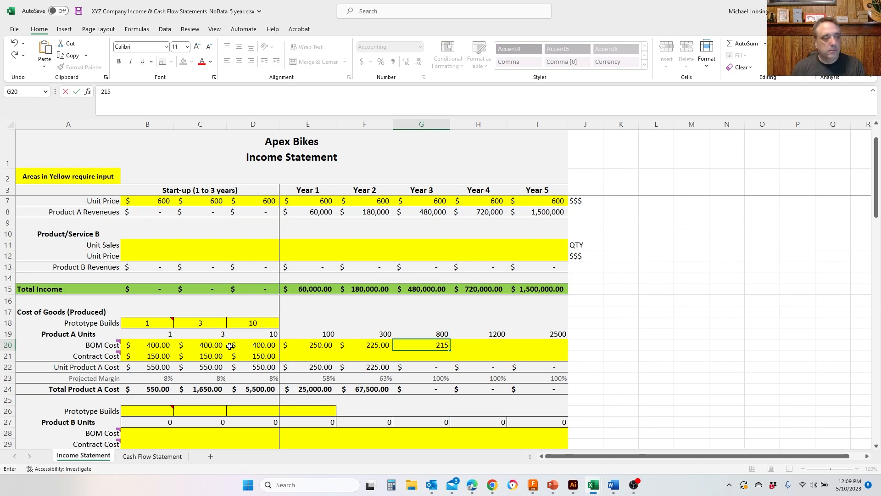
key(Tab)
text(205)
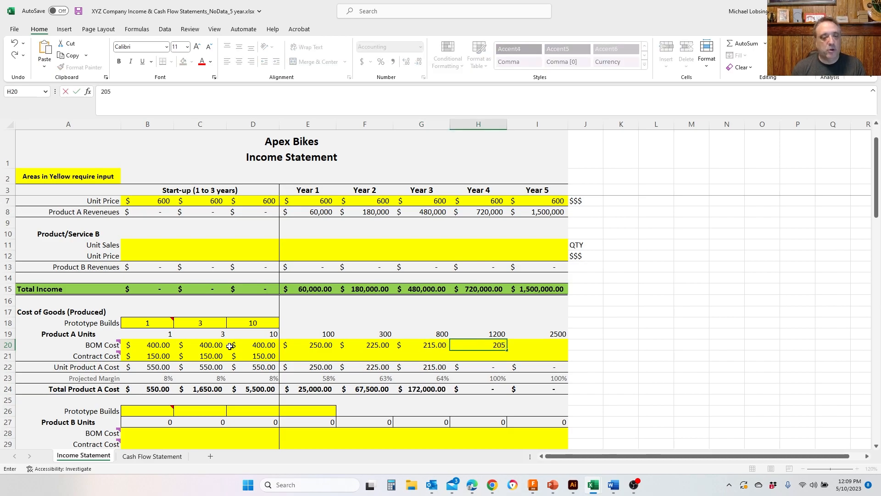
key(Tab)
text(185)
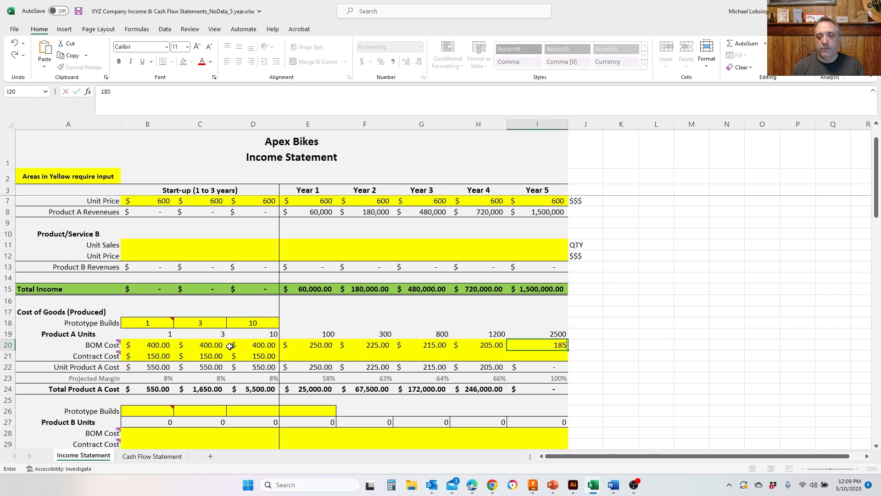
key(Return)
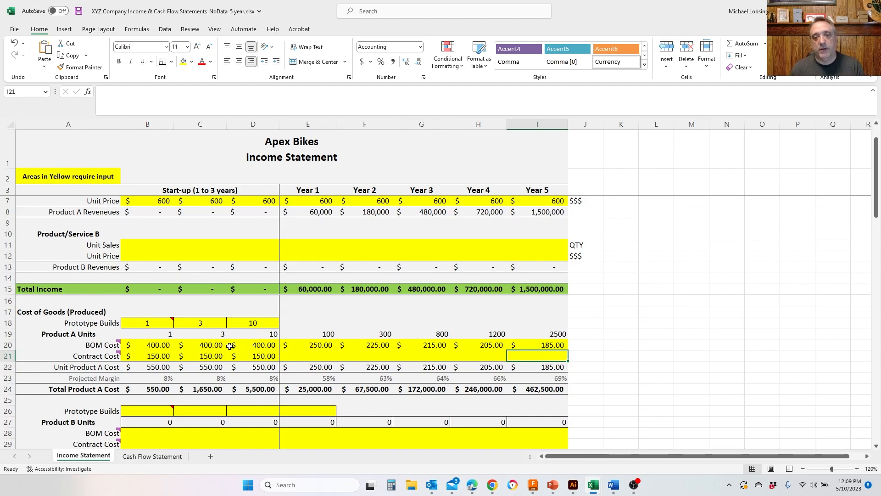
- Enter Product A contract costs of 100, 100, 70, 70 and 60 for Years 1 through 5
key(Left)
key(Left)
key(Left)
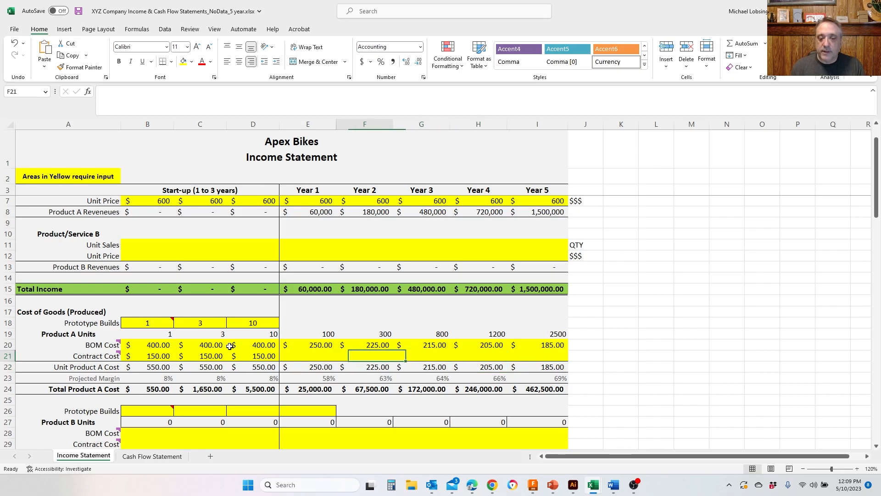
key(Left)
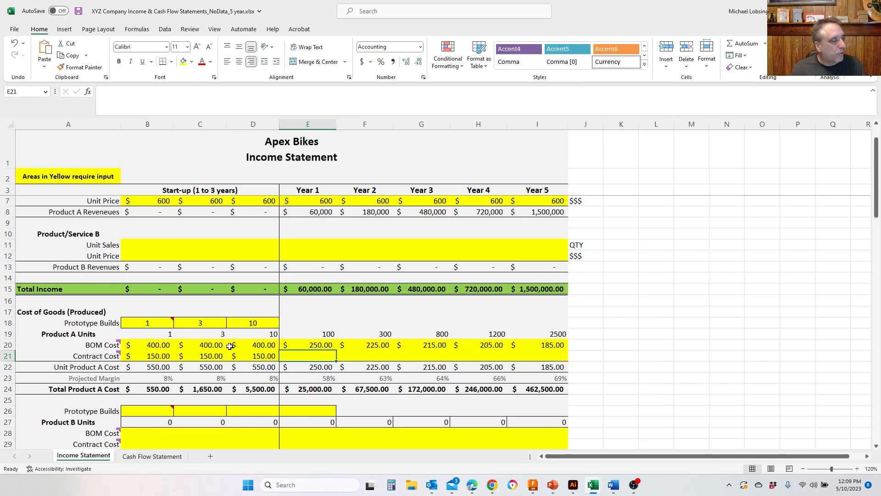
text(100)
key(Tab)
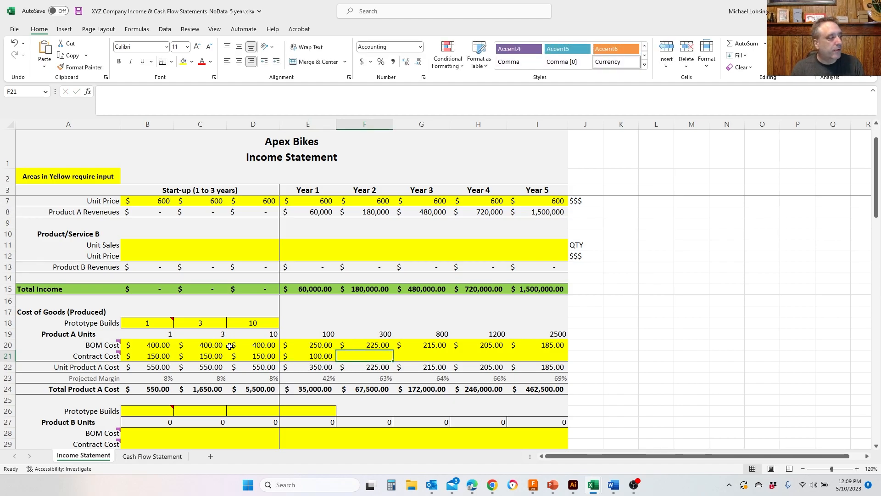
text(100)
key(Tab)
text(70)
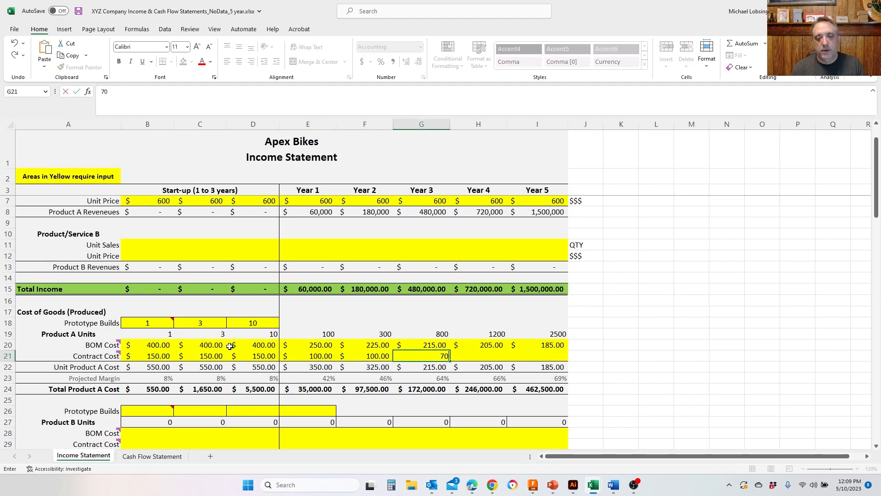
key(Tab)
text(70)
key(Tab)
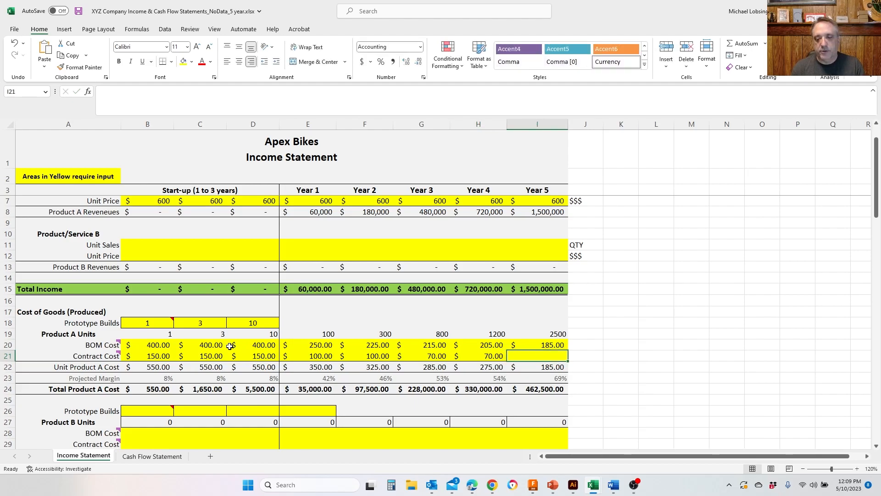
text(60)
key(Return)
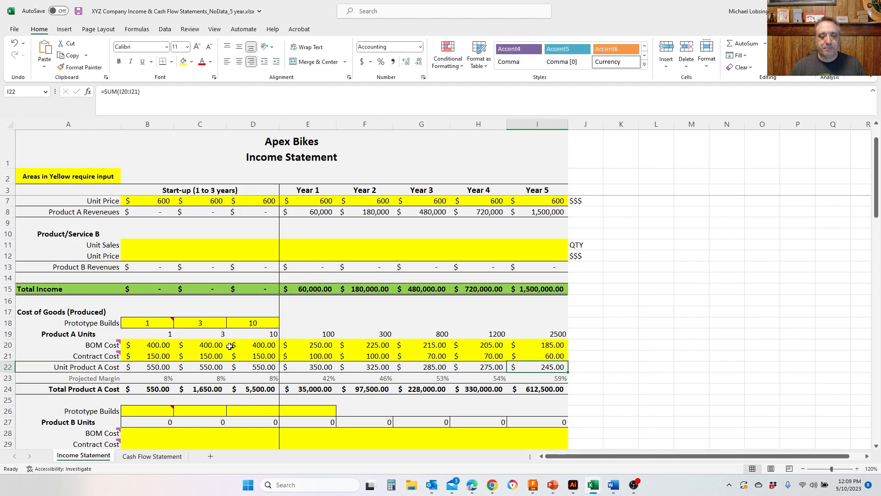
- Review the income and cost of goods sections, including total cost of goods, gross profit and profit margin, down to the expenses
scroll(230, 346, down, 2)
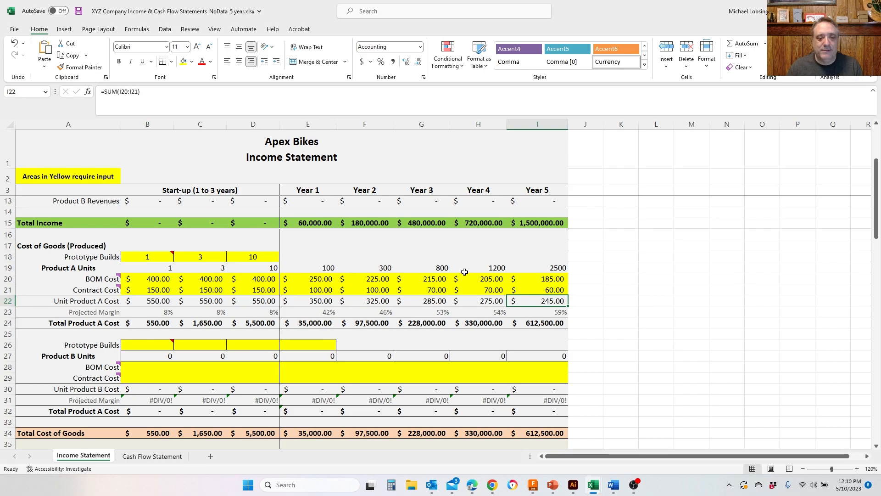
scroll(459, 273, down, 2)
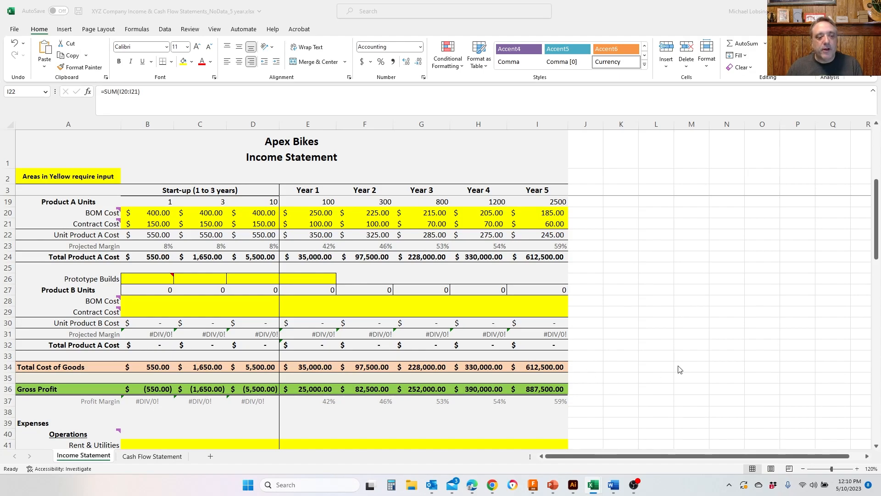
scroll(631, 330, up, 2)
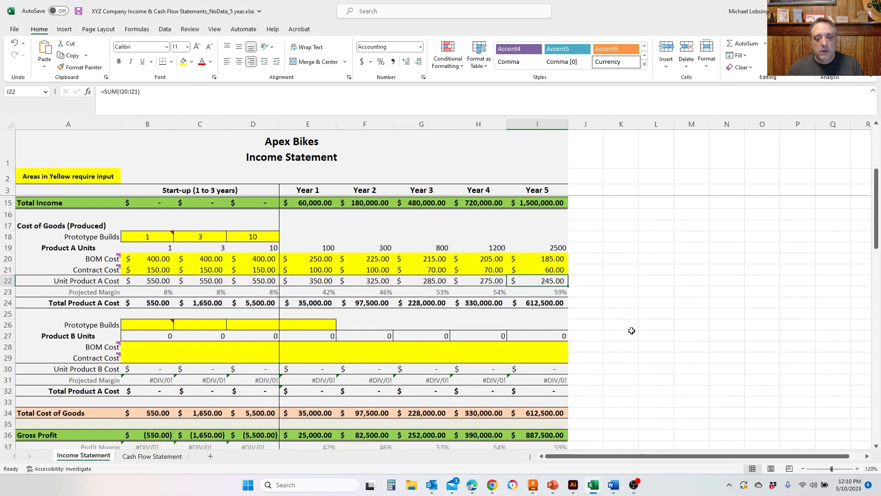
scroll(632, 331, up, 4)
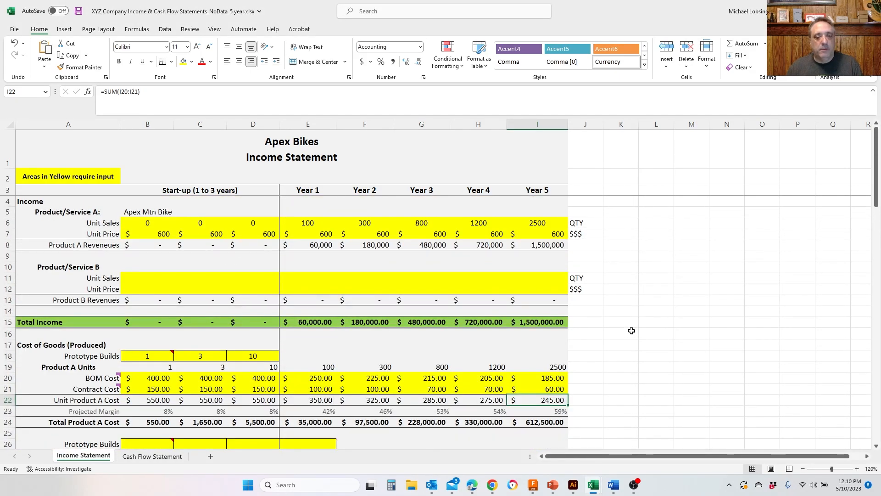
scroll(632, 331, down, 3)
scroll(632, 331, up, 2)
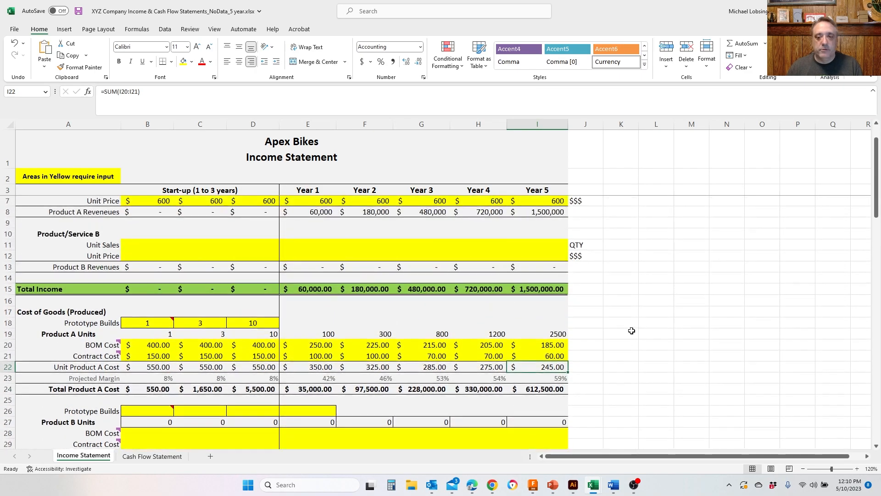
scroll(632, 331, down, 3)
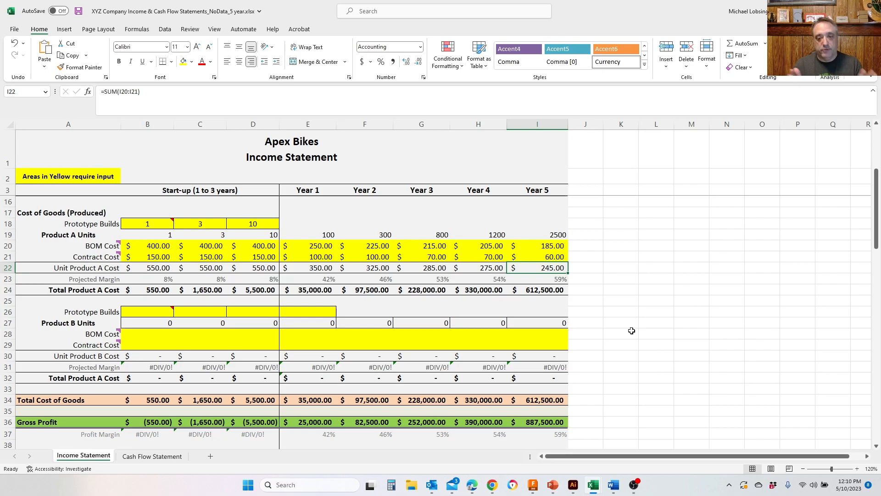
scroll(632, 331, down, 1)
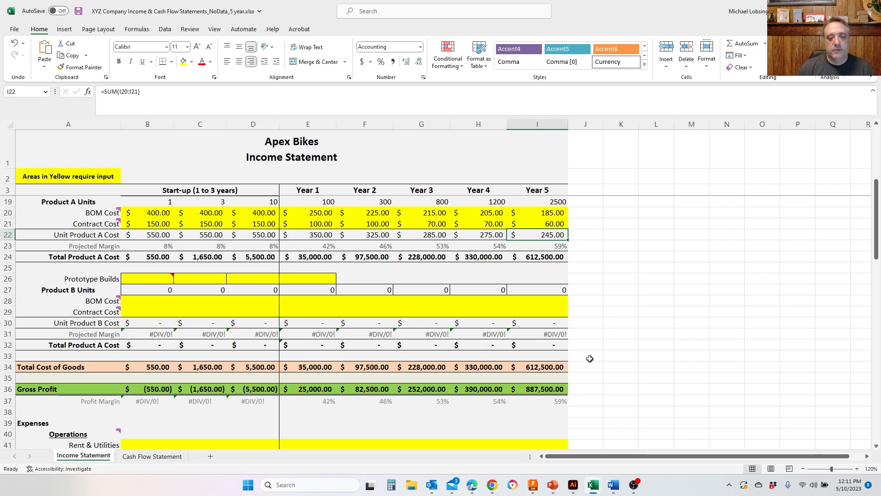
scroll(590, 358, down, 5)
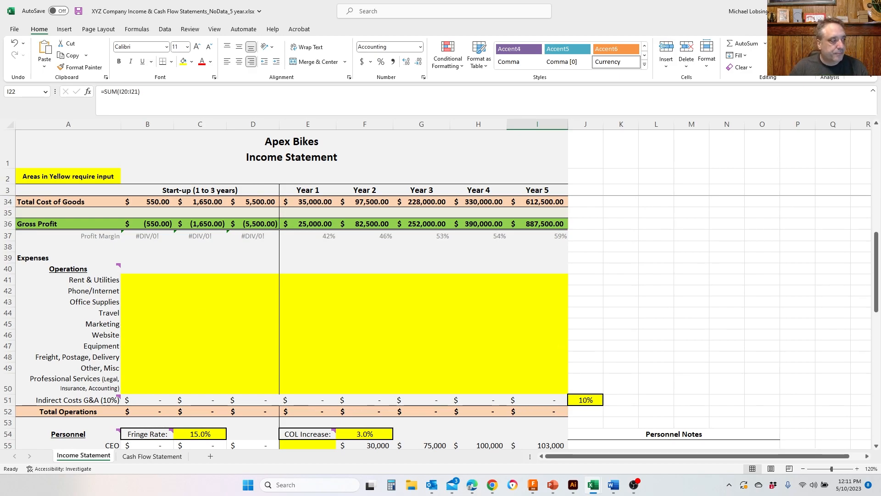
scroll(441, 324, down, 1)
scroll(441, 324, up, 2)
scroll(441, 324, down, 1)
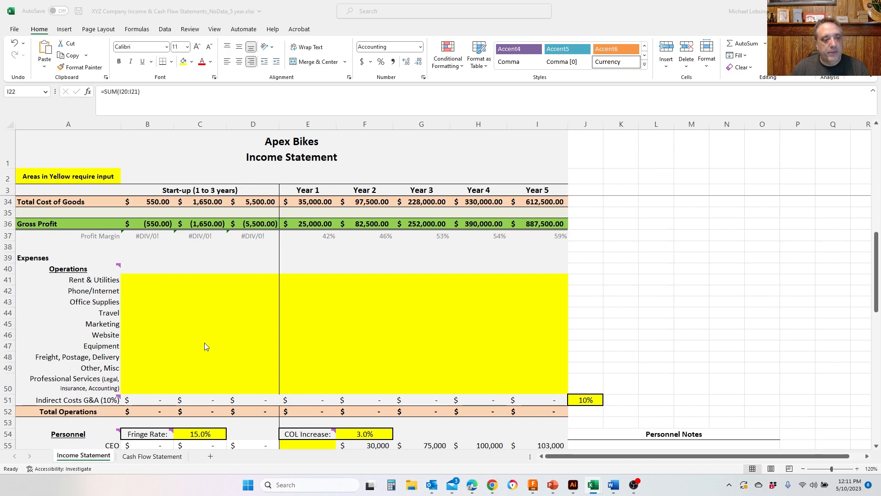
- Go through the Operations expense rows in the first start-up column, from Rent & Utilities to Indirect Costs G&A
click(147, 281)
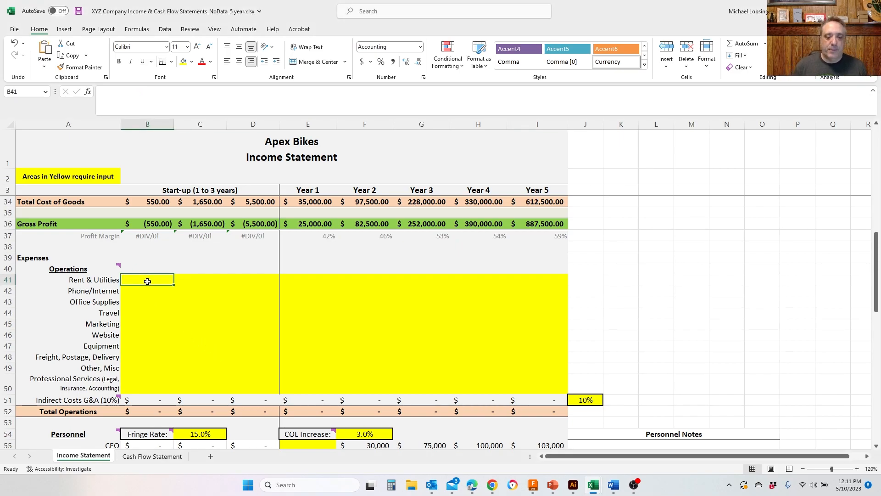
key(Down)
key(Down)
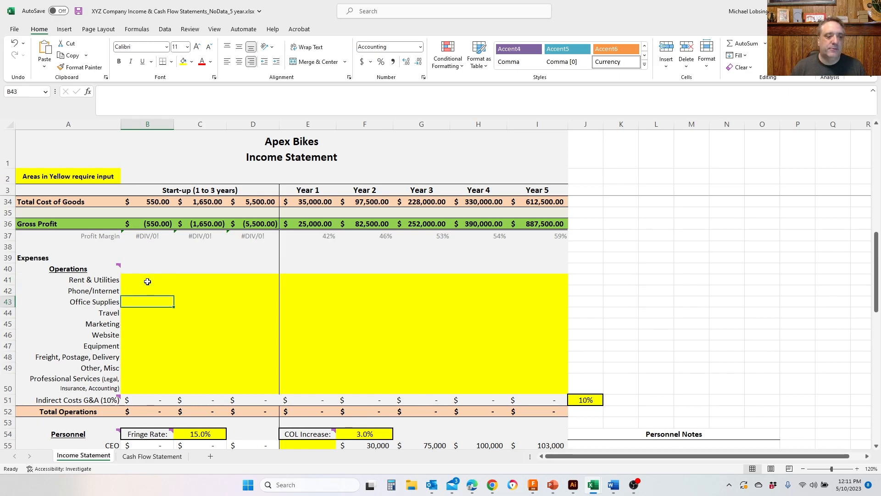
key(Down)
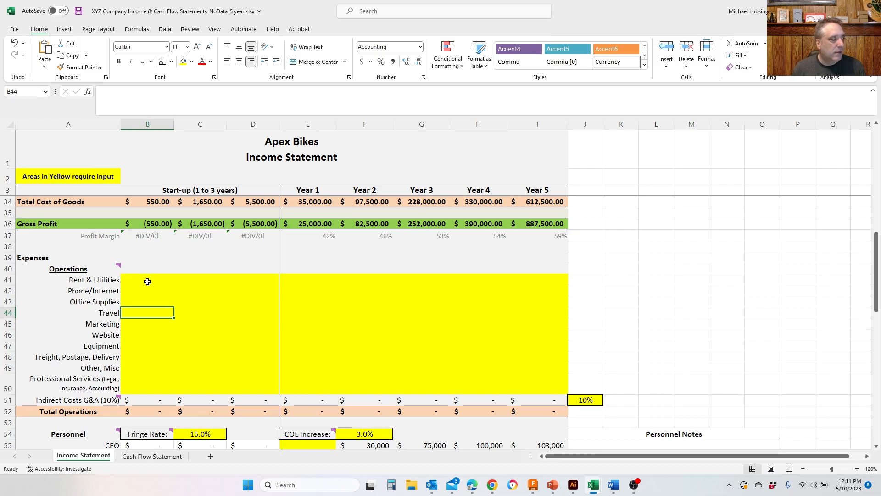
key(Down)
key(Down)
key(Down)
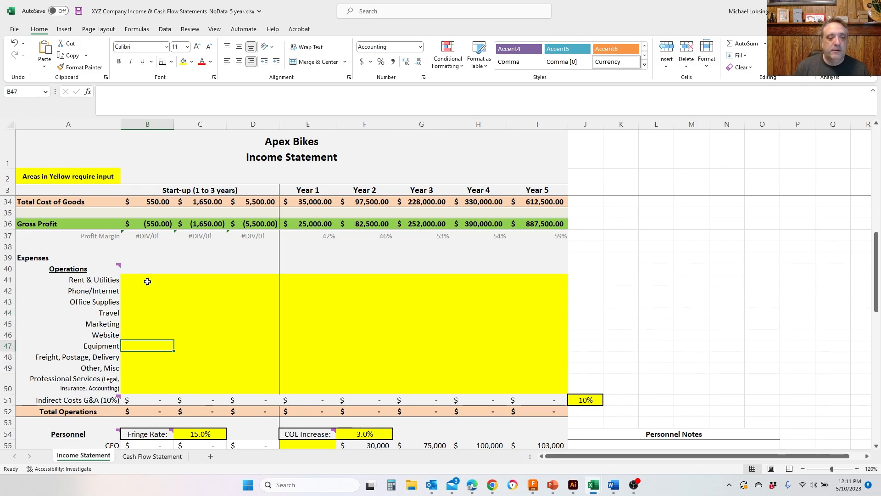
key(Down)
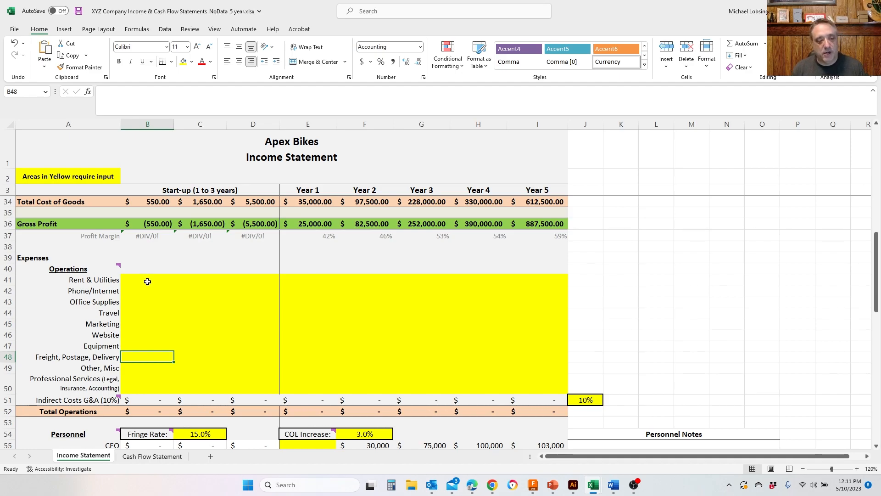
key(Down)
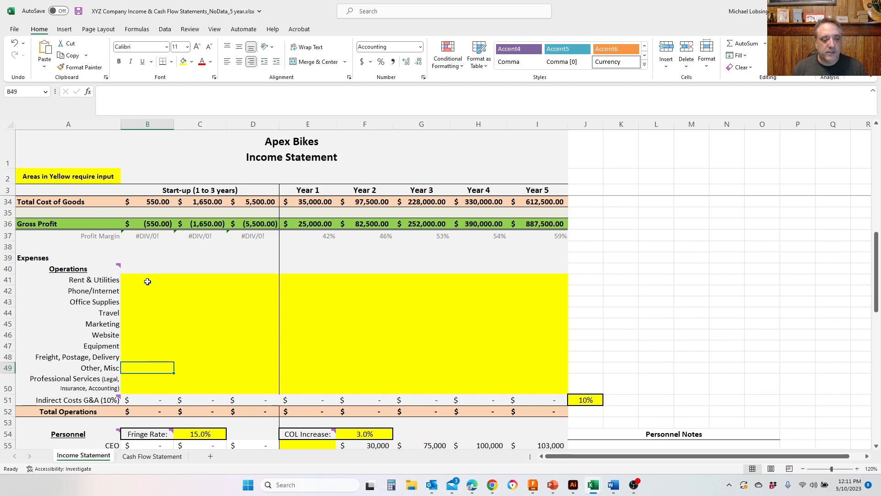
key(Down)
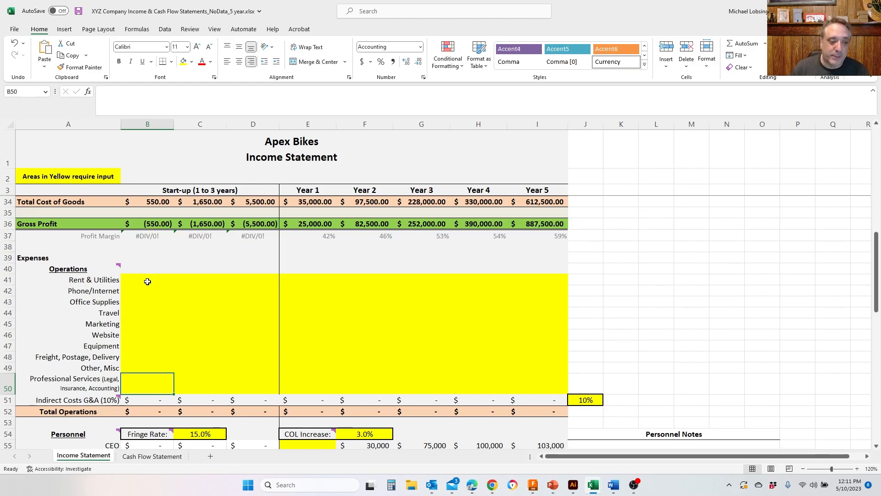
key(Down)
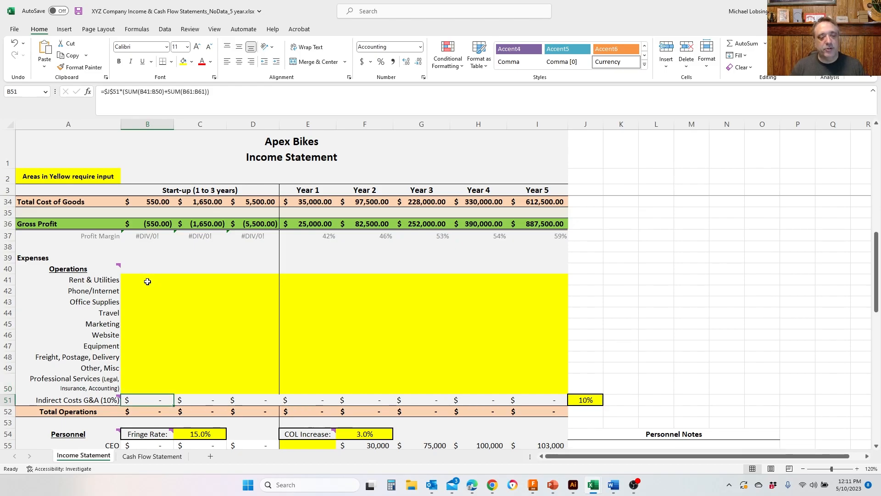
key(Up)
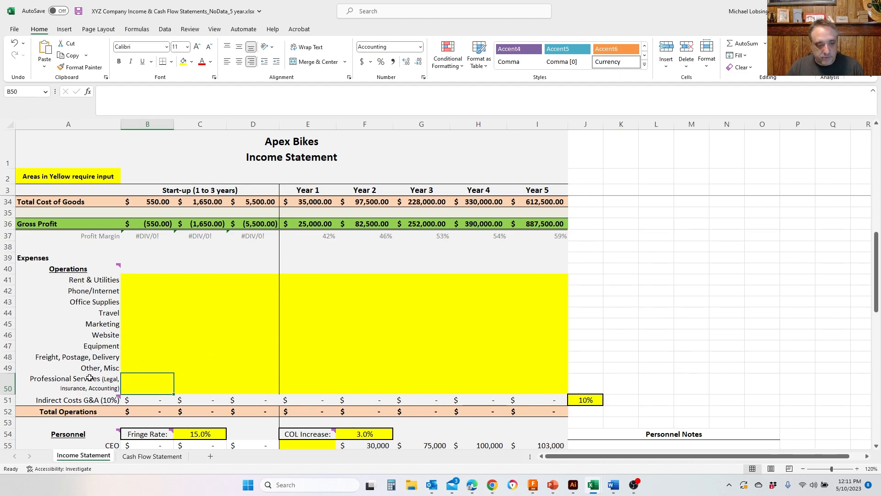
- Examine the cells referenced by the Indirect Costs G&A formula in the first start-up column and the personnel rows below
click(148, 400)
key(F2)
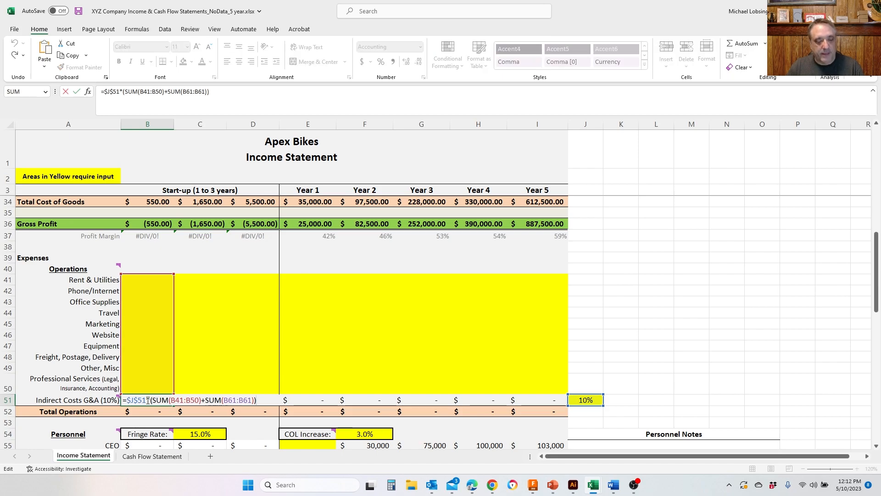
key(Escape)
scroll(147, 400, down, 1)
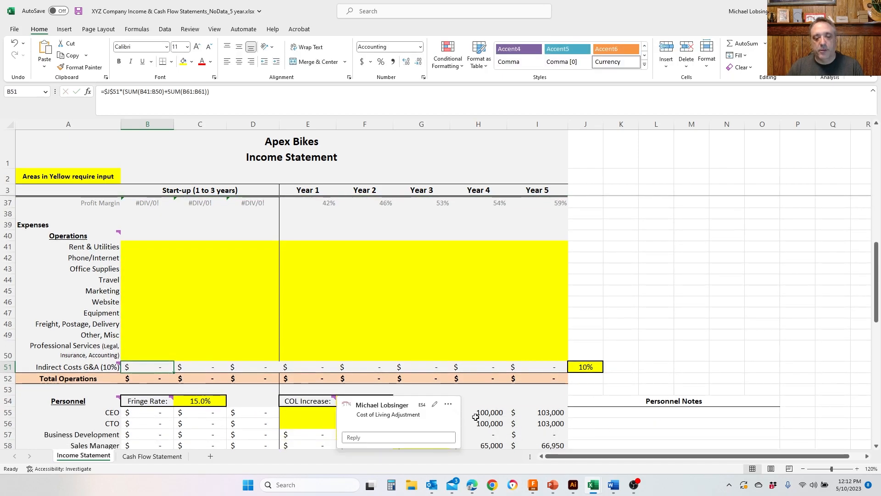
- Enter Rent & Utilities expenses of 4200 in each of the three start-up columns
scroll(474, 417, up, 1)
click(140, 283)
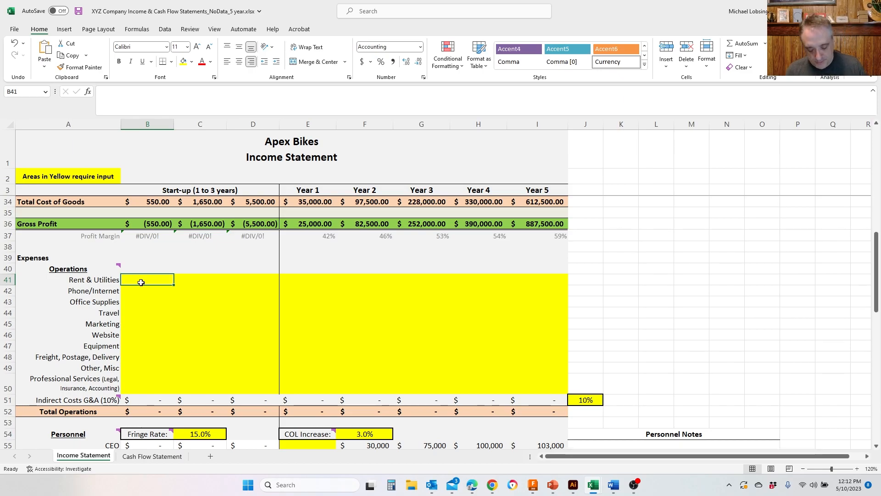
text(4200)
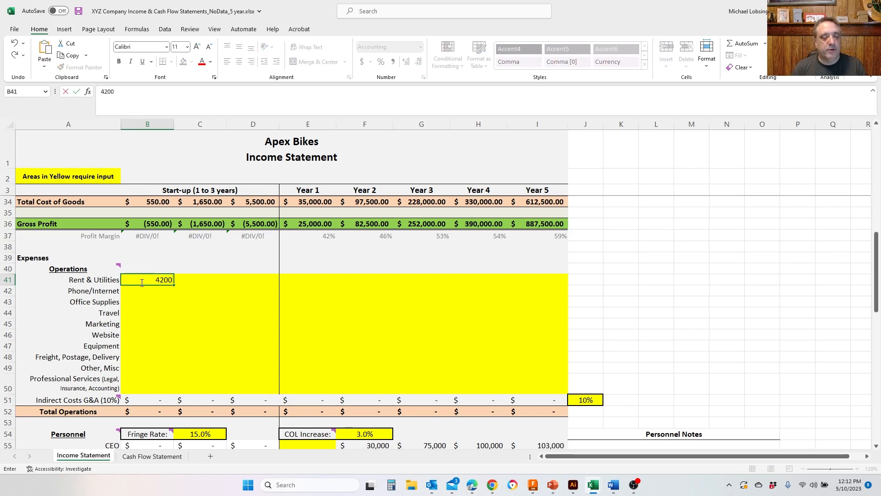
key(Tab)
text(4200)
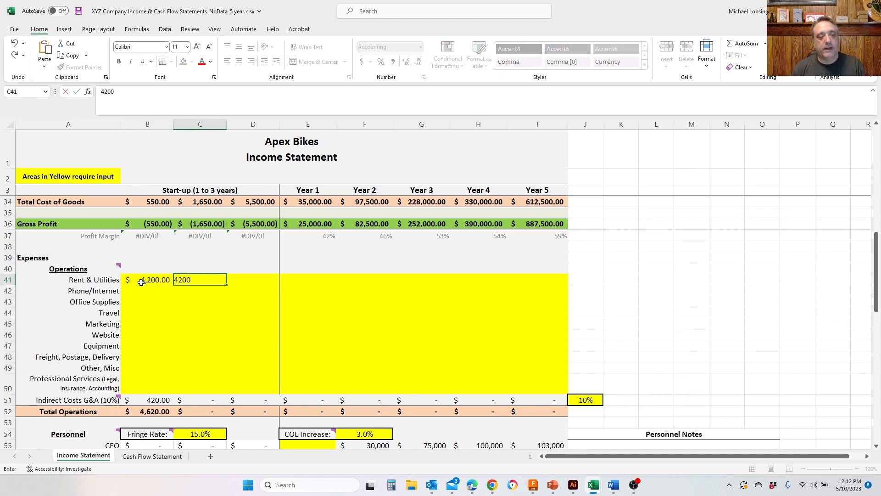
key(ctrl+Return)
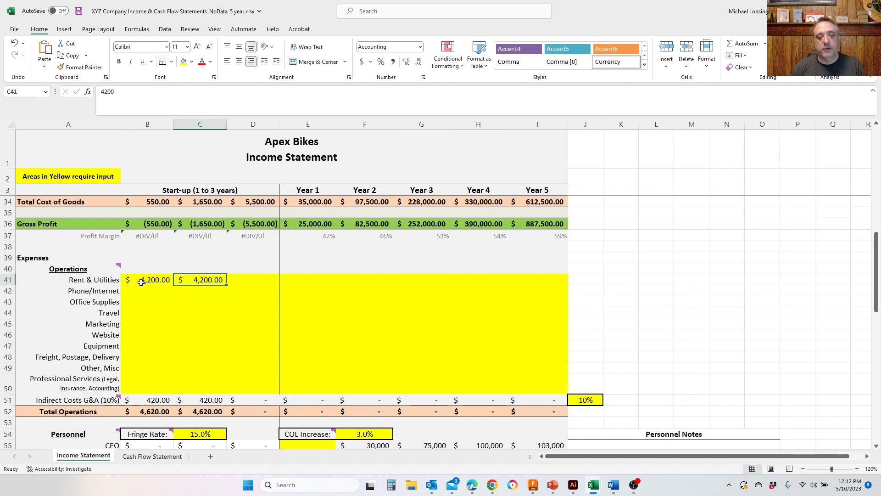
key(Tab)
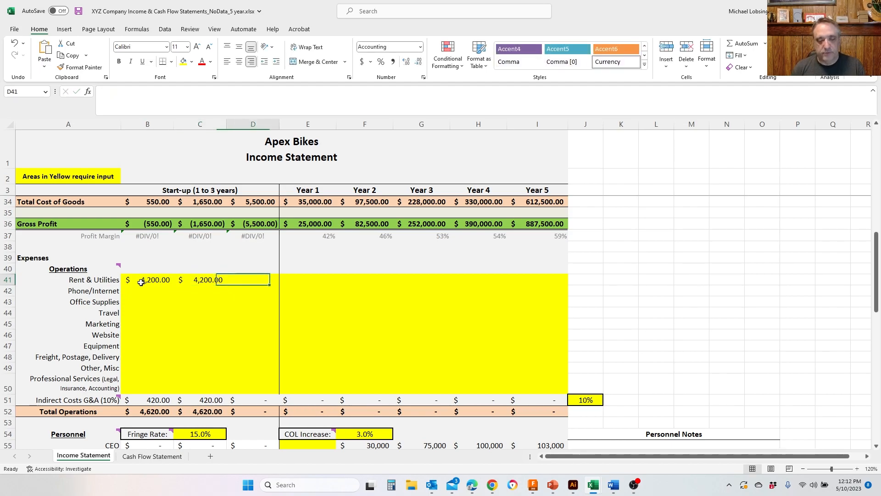
text(4200)
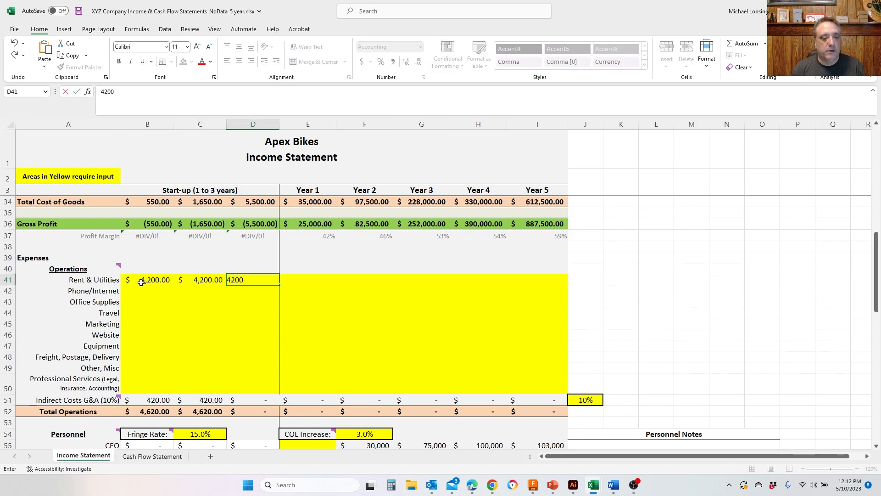
key(Return)
- Copy the prepared operations expense figures and paste them into the three start-up columns, from Rent & Utilities through Professional Services
click(141, 282)
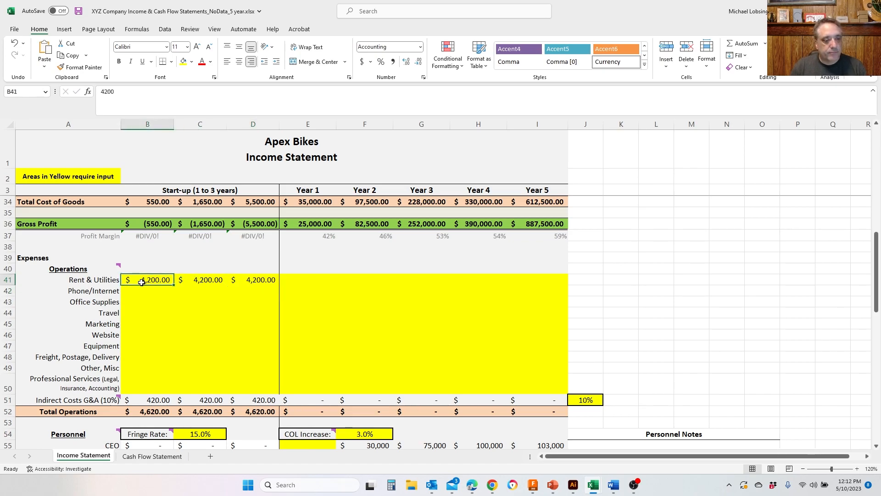
click(143, 291)
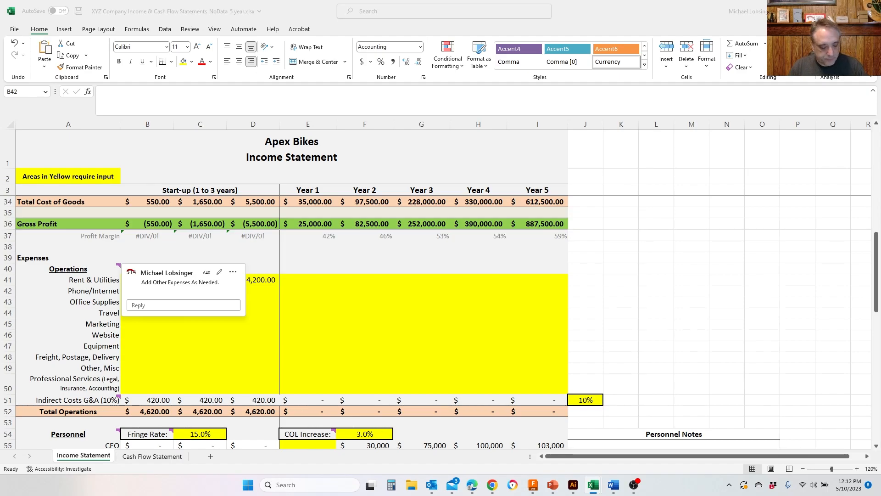
key(ctrl+c)
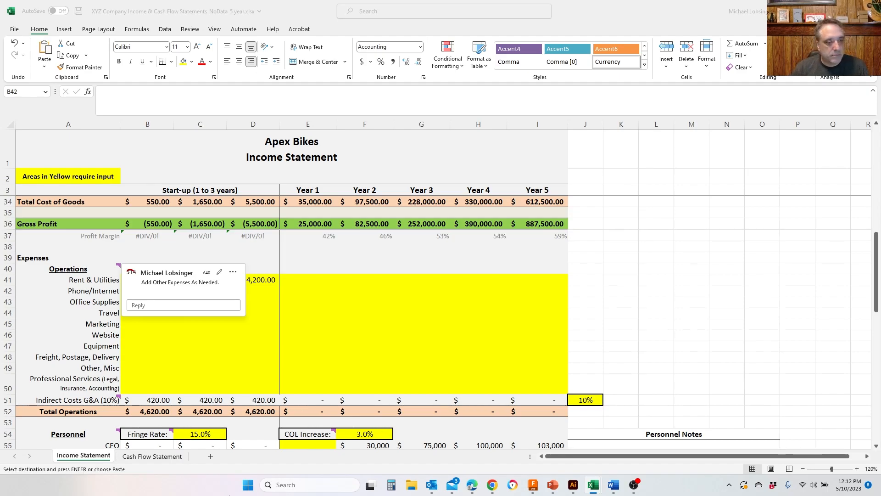
key(Escape)
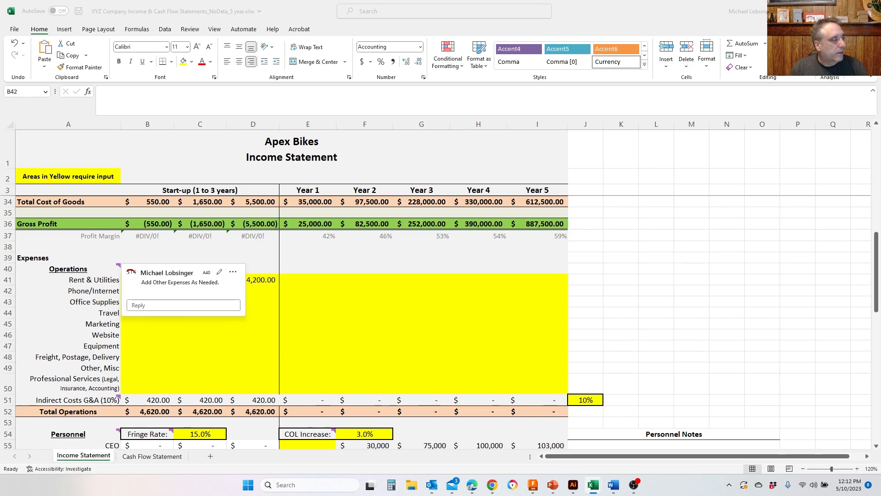
key(ctrl+c)
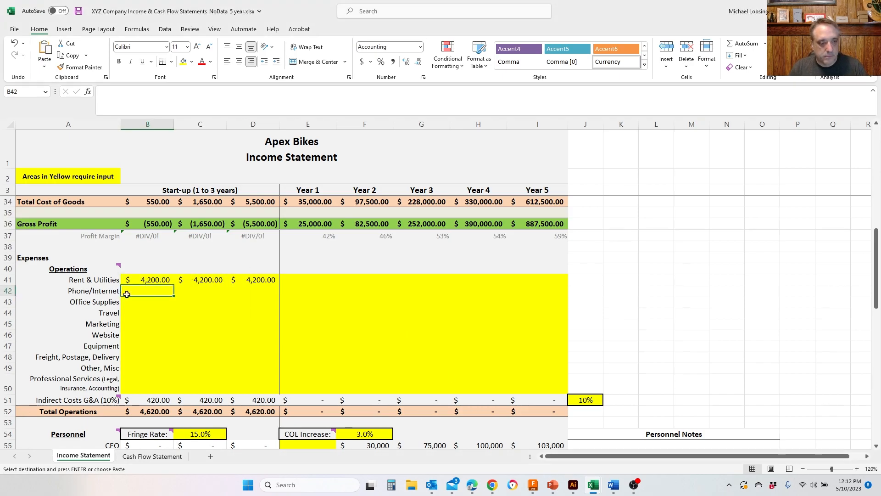
click(148, 278)
key(ctrl+v)
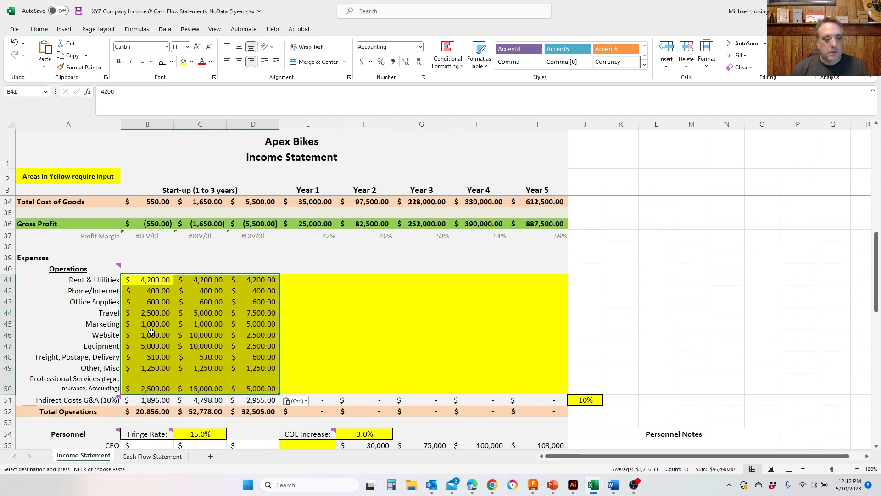
- Go through the pasted Operations expenses in the first start-up column, from Rent & Utilities down to Freight, Postage, Delivery
click(161, 284)
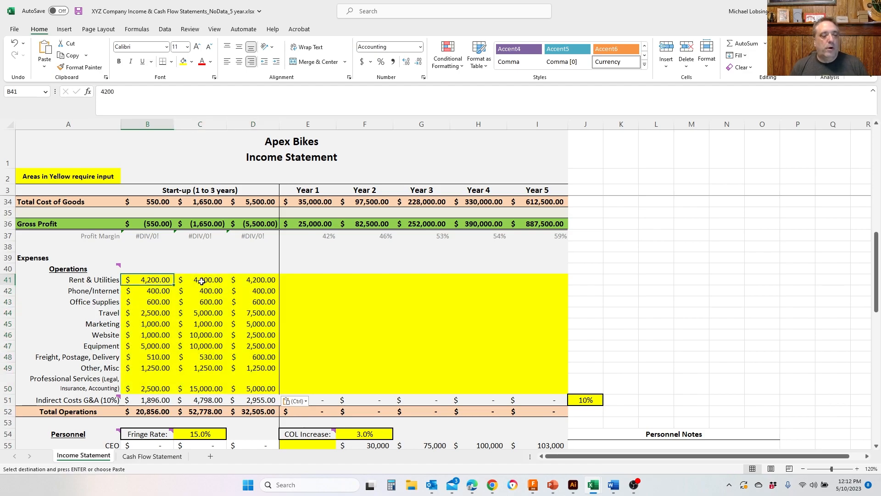
key(Down)
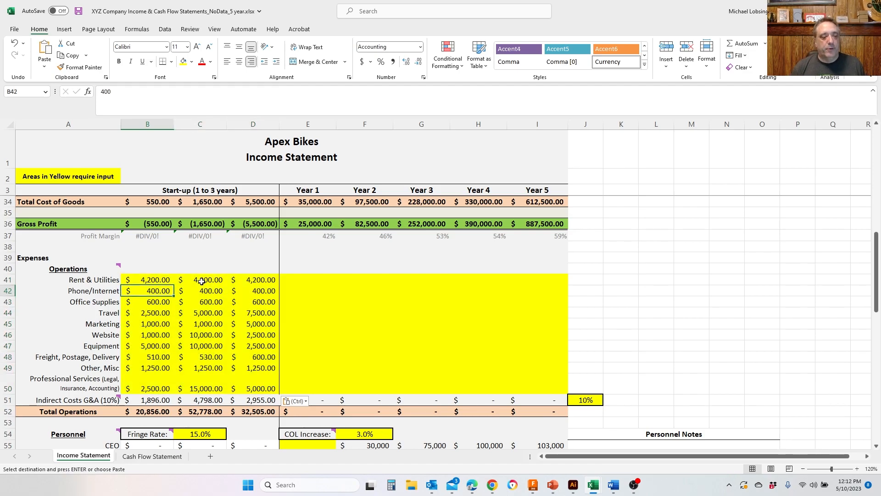
key(Down)
key(Down)
key(Down)
key(Down)
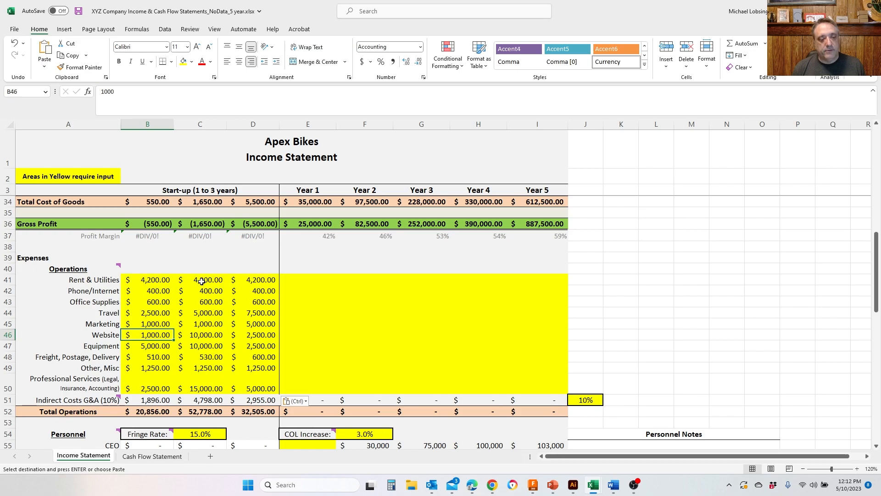
key(Up)
key(Up)
key(Up)
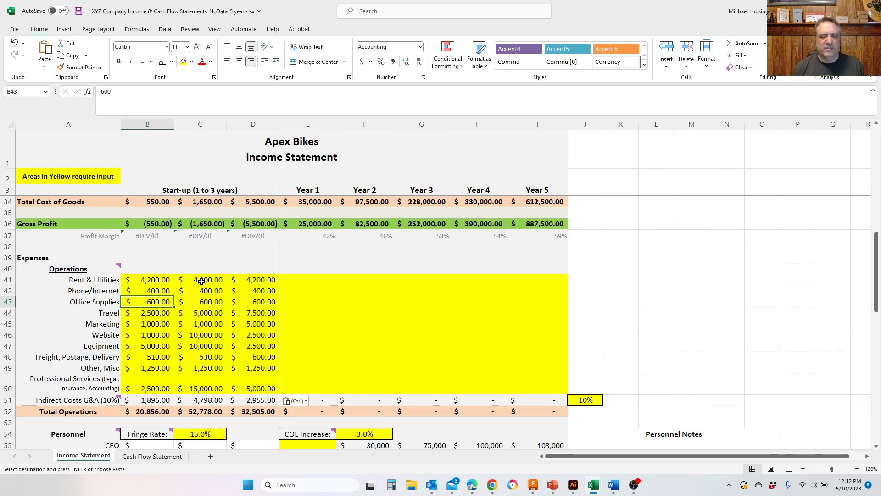
key(Down)
key(Down)
key(Down)
key(Down)
key(Down)
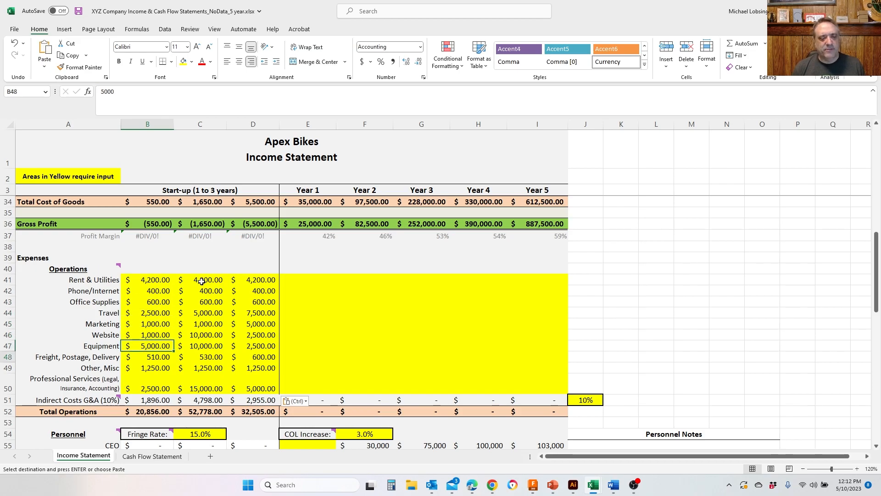
key(Up)
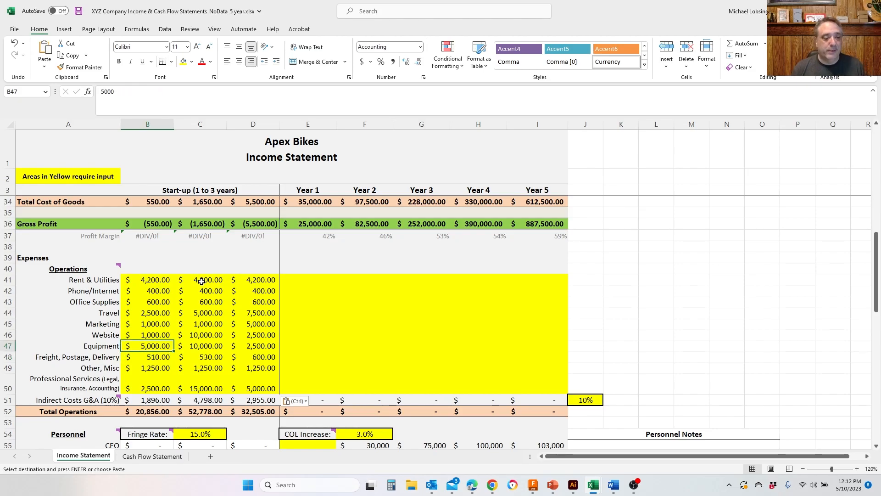
key(Up)
key(Up)
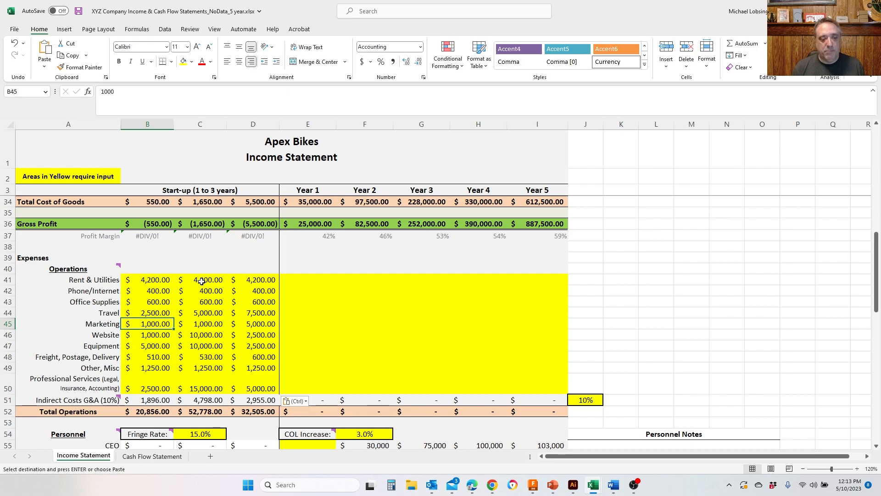
- Compare the Website expenses in the second and third start-up columns and review the second column's Operations rows down to Indirect Costs G&A
key(Right)
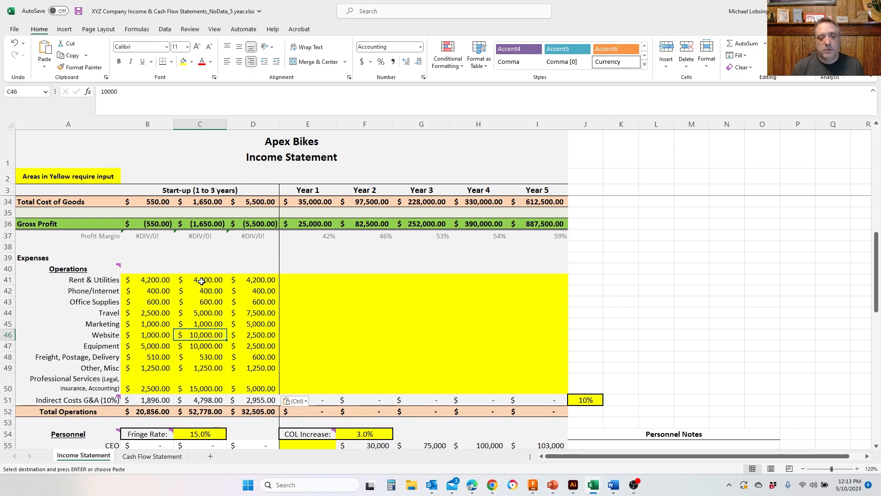
key(Right)
key(Left)
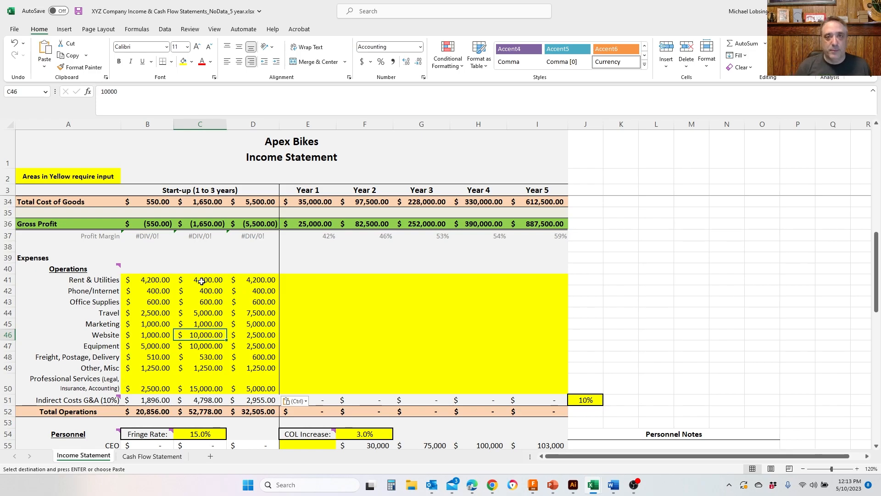
key(Right)
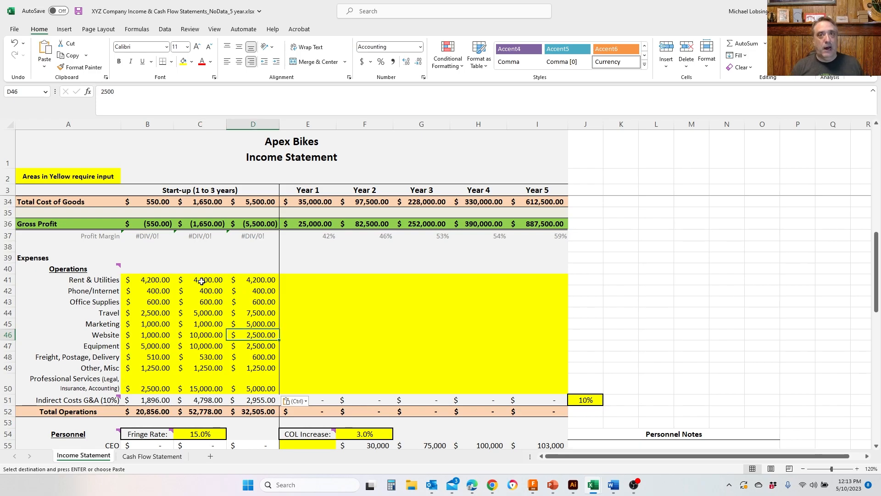
key(Left)
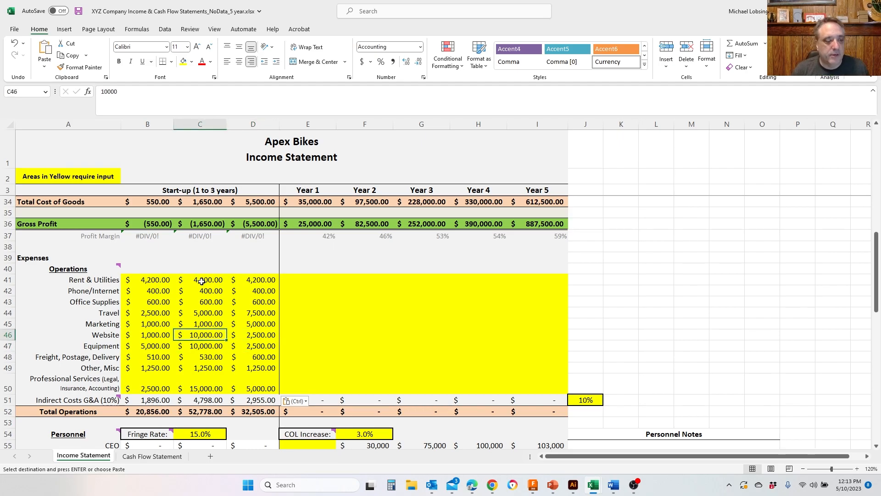
key(Down)
key(Up)
key(Up)
key(Up)
key(Up)
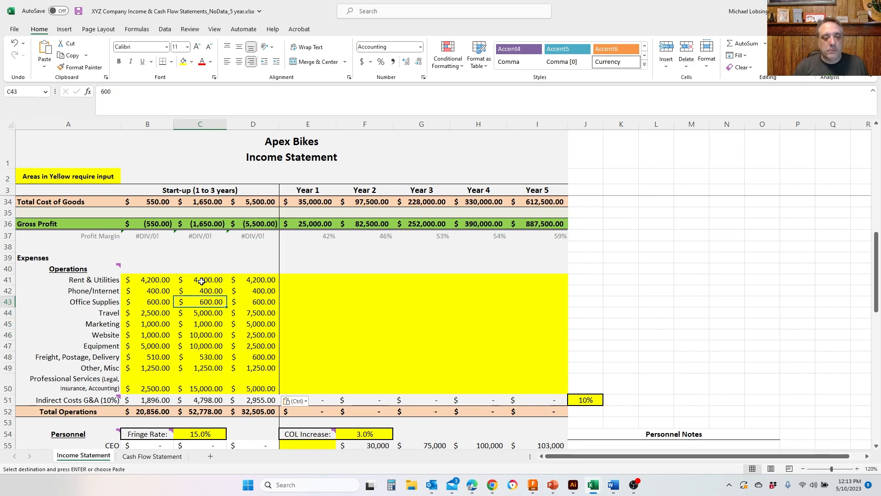
key(Down)
key(Down)
key(Down)
key(Down)
key(Down)
key(Down)
key(Down)
key(Down)
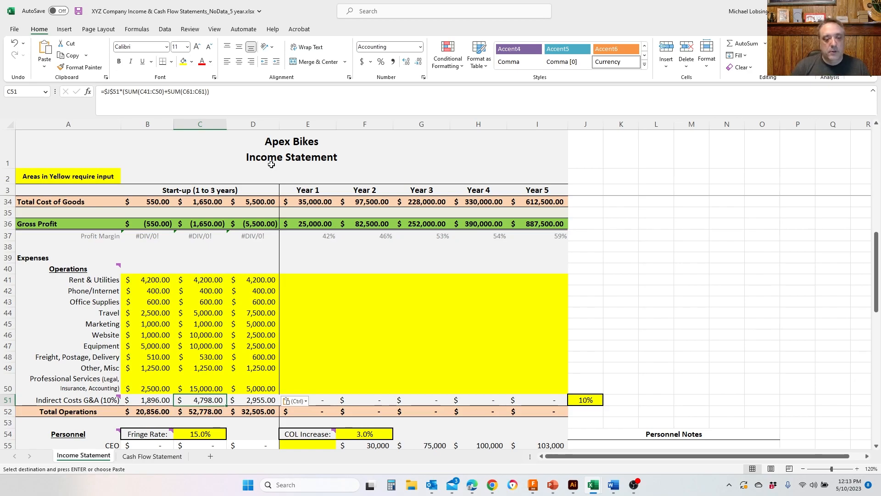
- Paste the prepared operations expense figures into the Year 1 to Year 5 columns, from Rent & Utilities through Professional Services
click(307, 281)
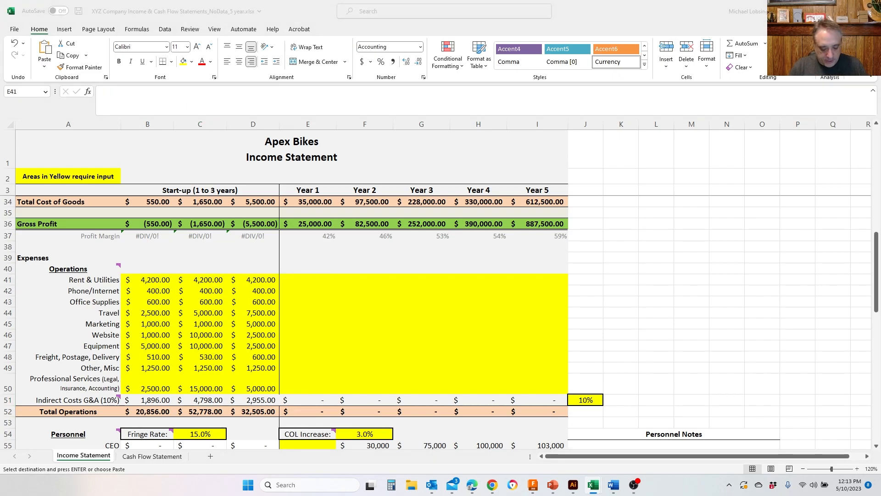
click(304, 279)
key(ctrl+v)
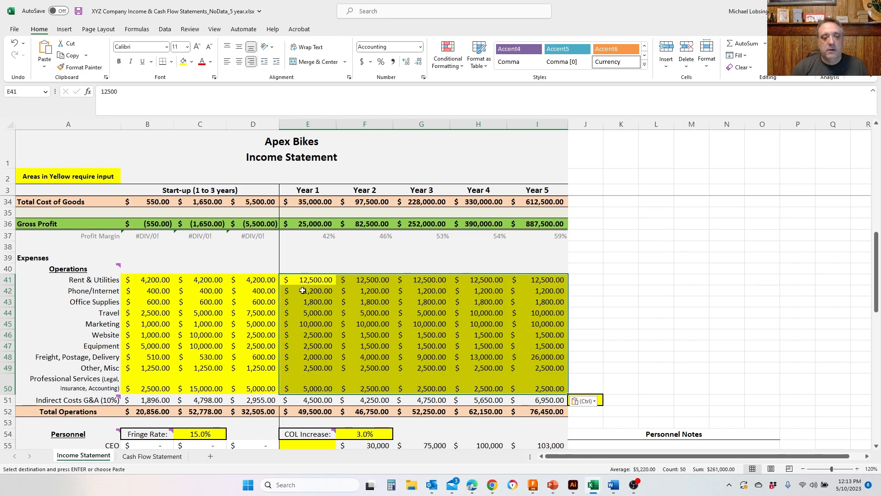
- Examine the Year 1 Marketing and Website expenses and compare the Equipment expenses across the start-up and yearly columns
click(306, 324)
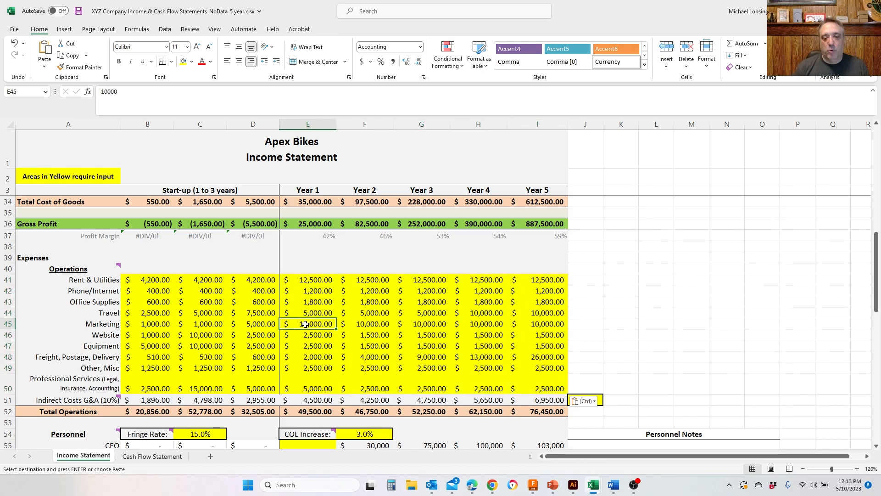
key(Down)
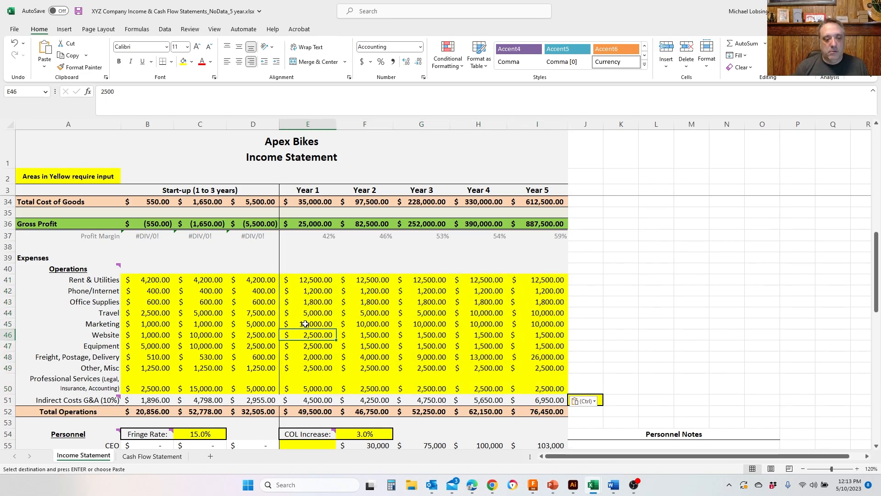
key(Down)
key(Right)
key(Right)
key(Right)
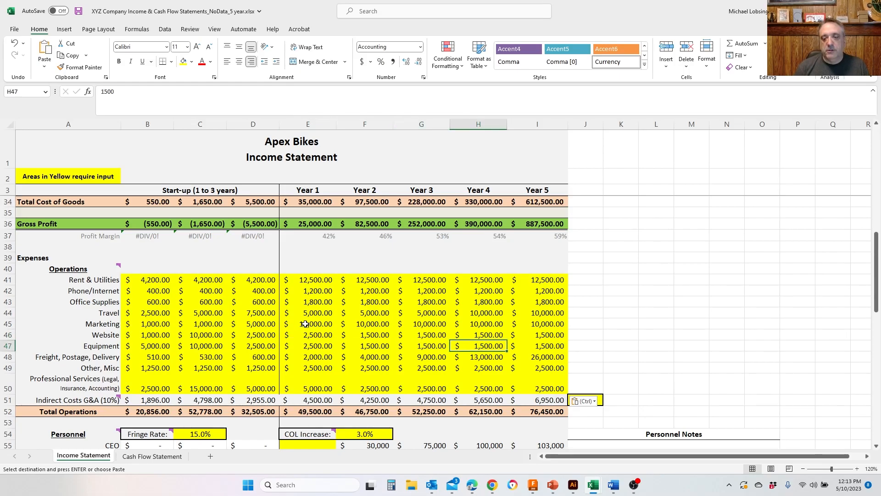
key(Left)
key(Left)
key(Left)
key(Left)
key(Left)
key(Left)
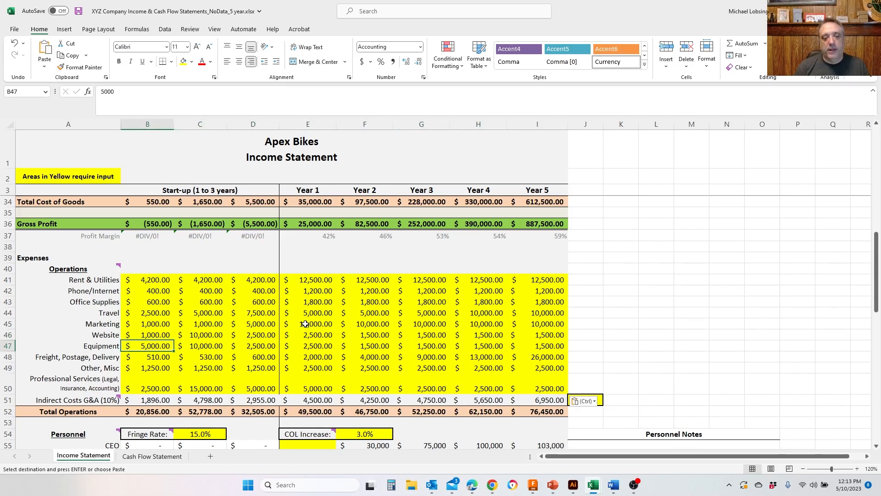
key(Right)
key(Right)
key(Right)
key(Right)
key(Left)
key(Left)
key(Left)
key(Right)
key(Right)
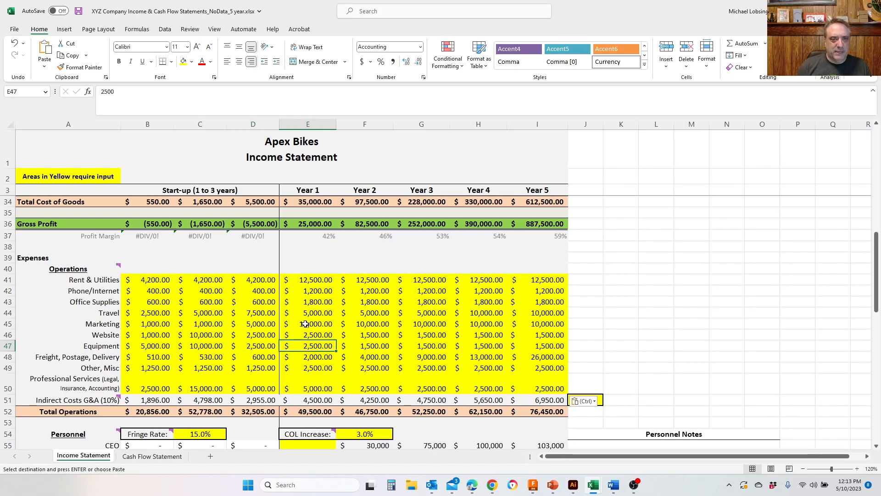
- Examine the Freight, Postage, Delivery formulas across the Year 1 to Year 5 columns
key(Down)
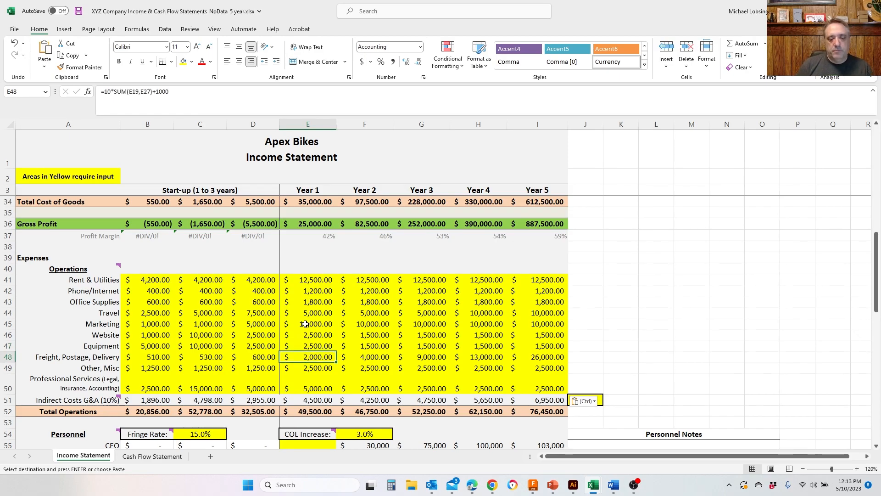
key(Down)
key(Up)
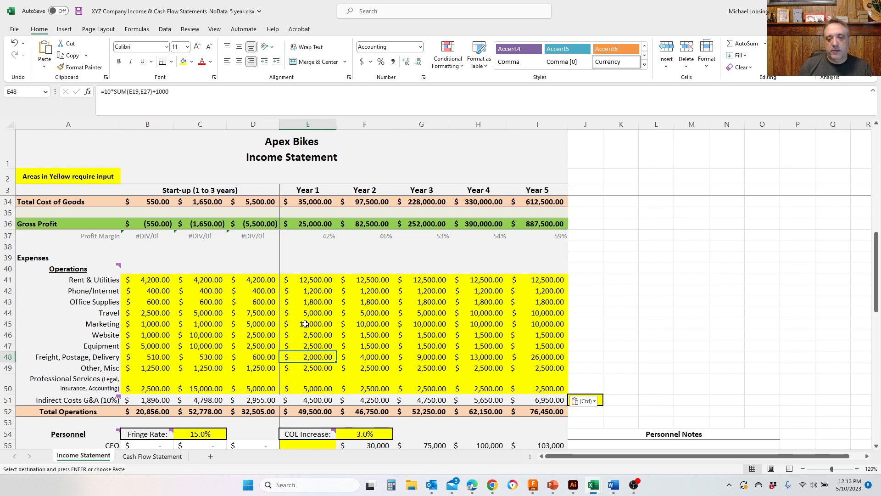
key(Down)
key(Up)
key(Right)
key(Right)
key(Right)
key(Right)
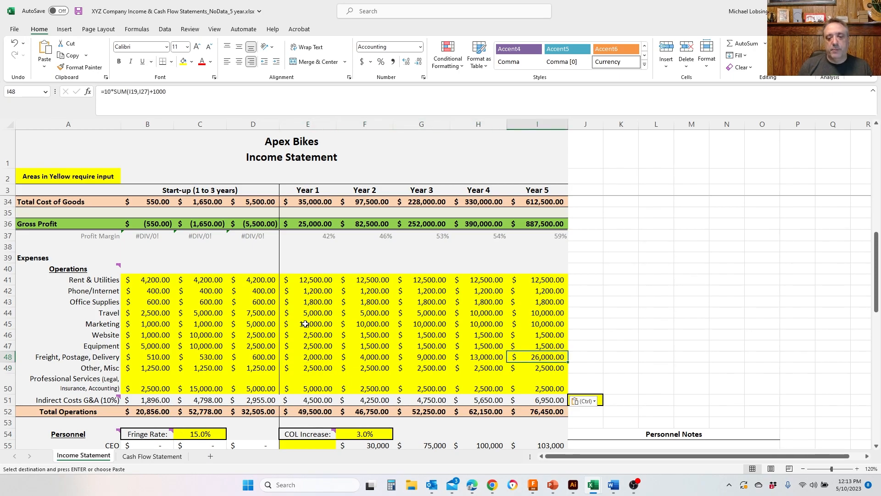
key(Left)
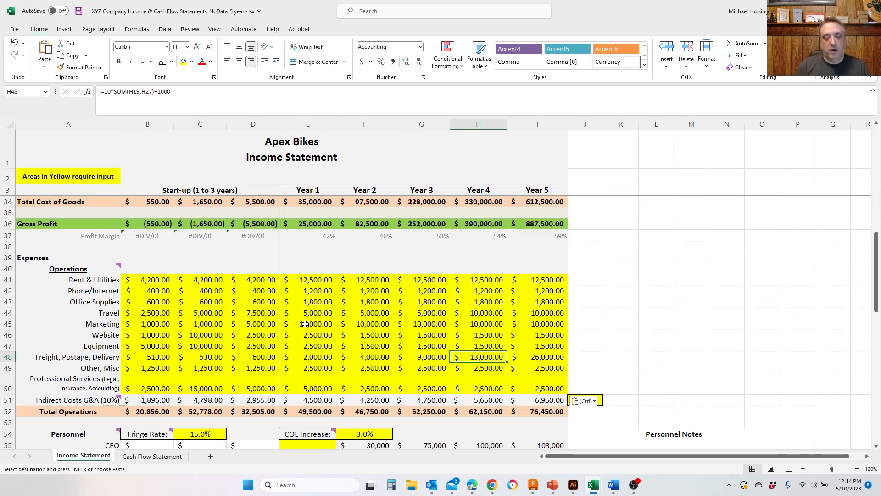
key(Right)
key(Left)
key(Left)
key(Left)
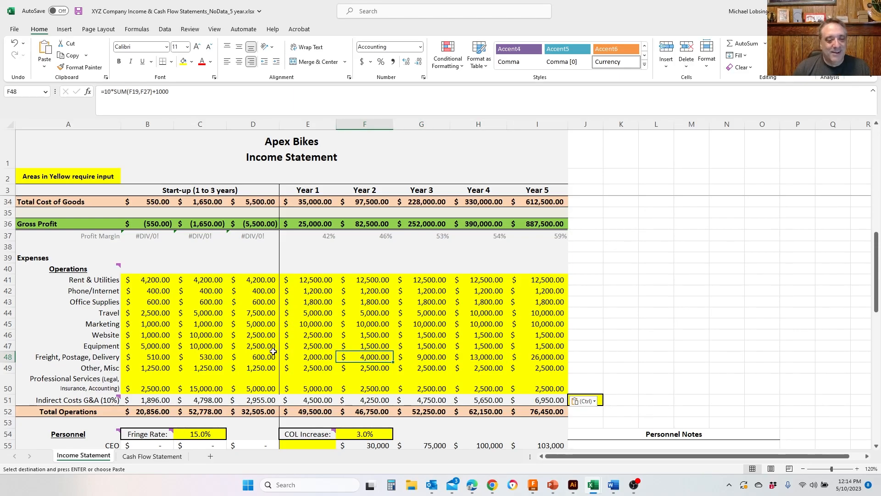
- Review the Personnel section below the Operations totals, including the Fringe Rate, COL Increase and staff position rows
scroll(273, 351, down, 1)
scroll(257, 357, up, 1)
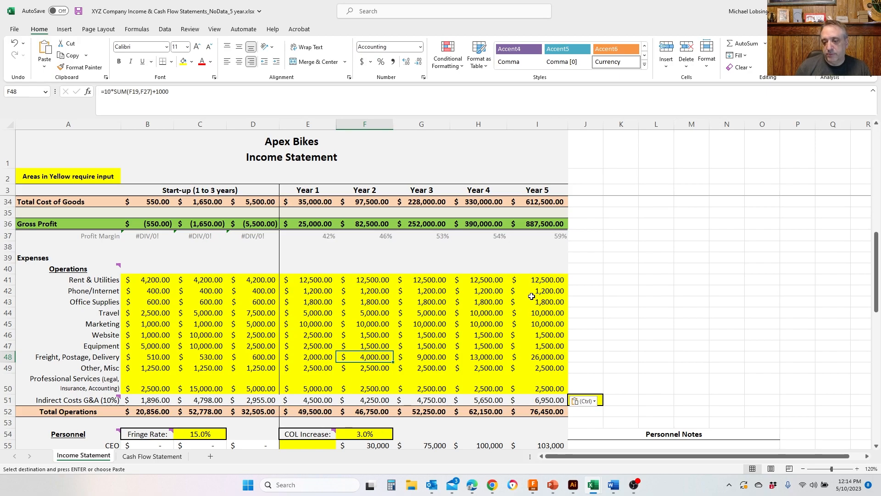
scroll(532, 296, down, 4)
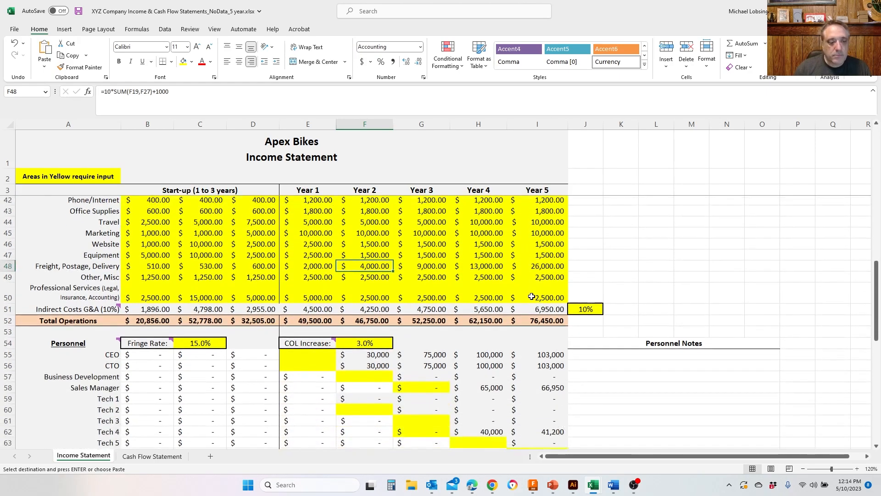
scroll(532, 296, down, 1)
scroll(486, 300, down, 1)
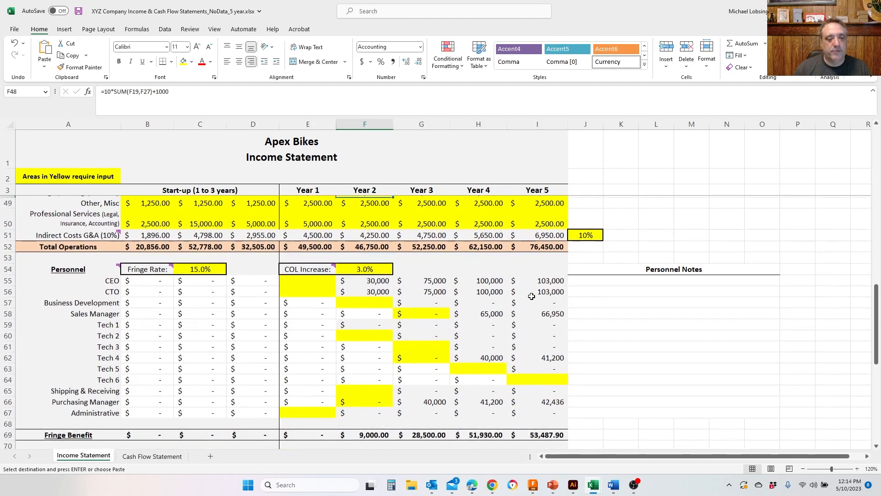
mouse_move(322, 269)
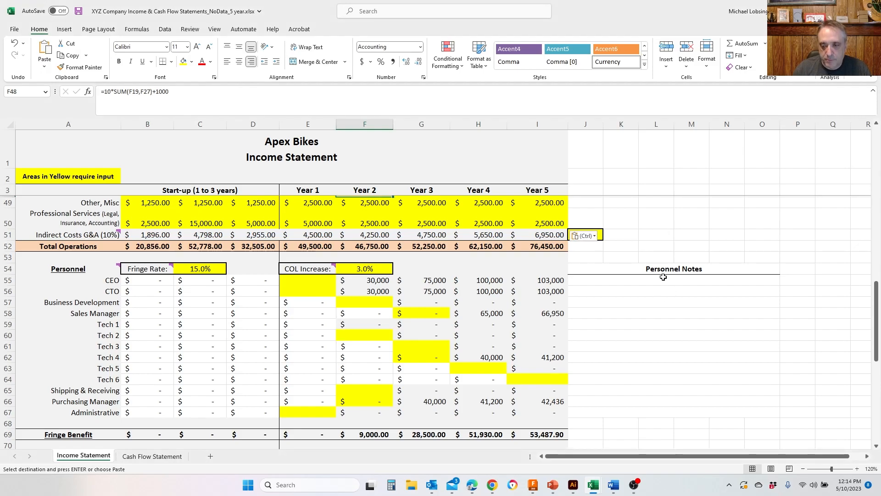
click(643, 238)
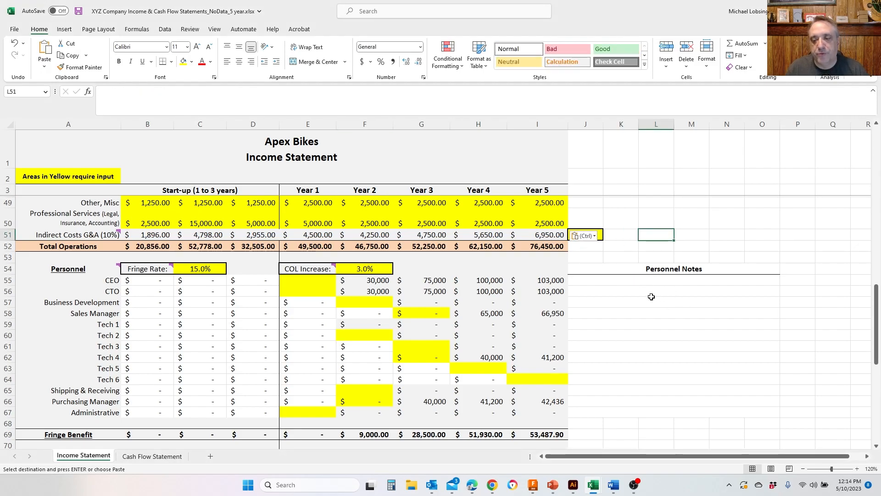
click(641, 280)
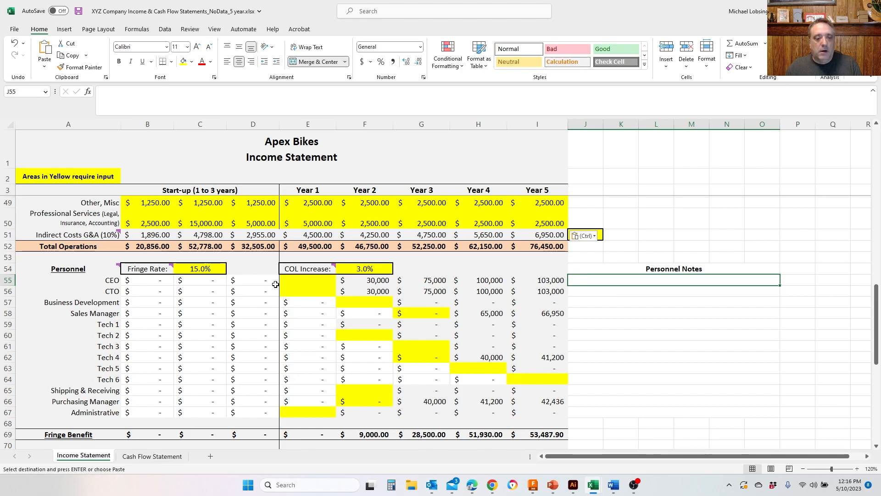
- Enter Year 1 salaries of 25,000 each for the CEO and the CTO in the Personnel section
click(295, 280)
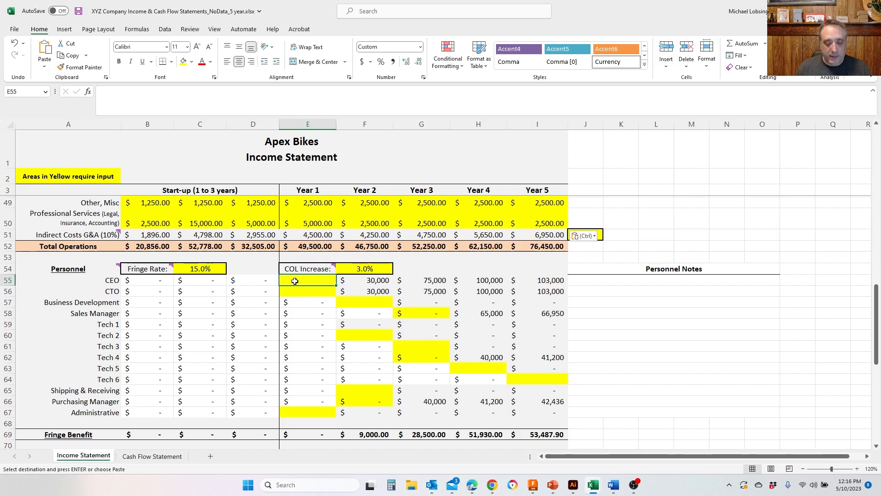
text(25,00)
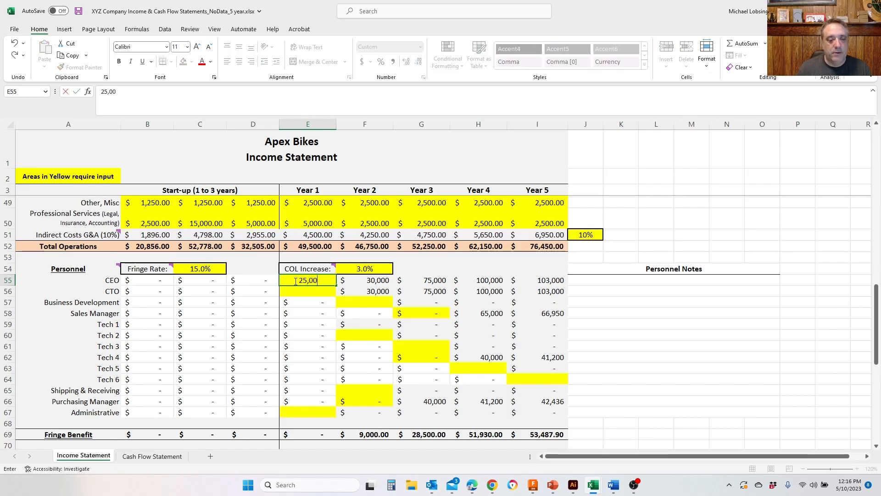
text(0)
key(Return)
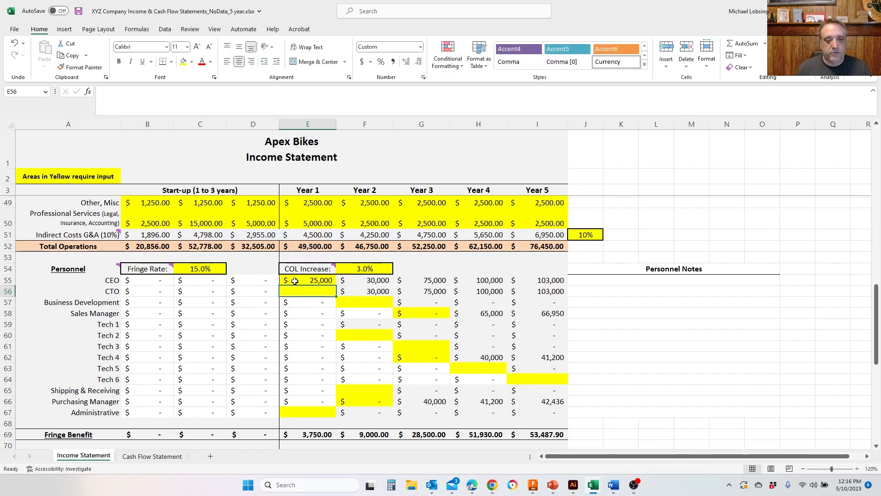
text(25,000)
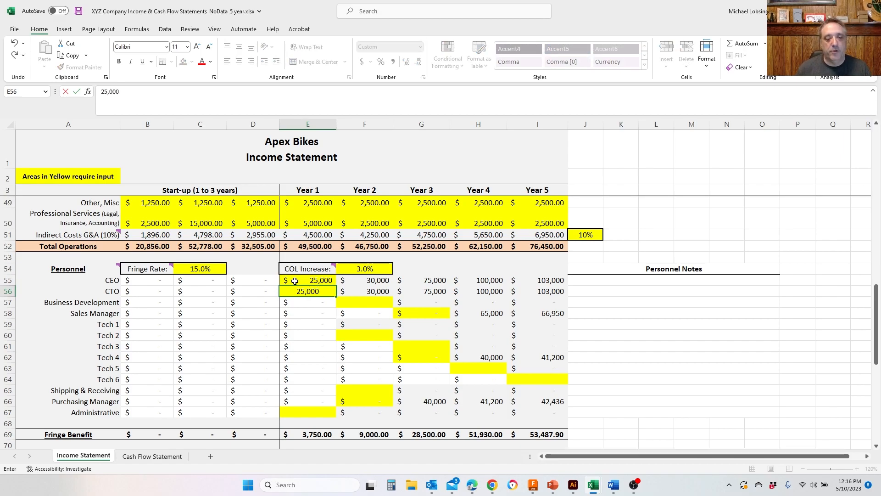
key(Tab)
- Set the Administrative position's Year 1 salary to 40,000
key(Down)
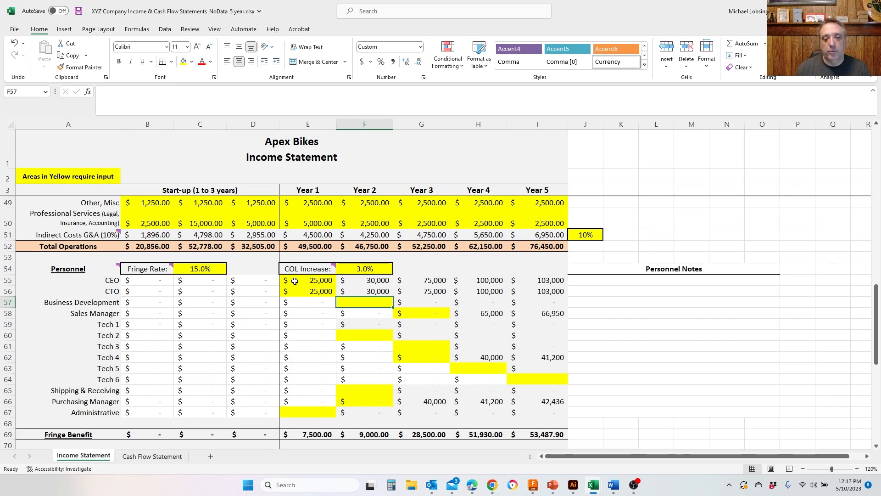
key(Down)
key(Down)
key(Down)
key(Down)
key(Down)
key(Down)
key(Down)
key(Down)
key(Down)
key(Down)
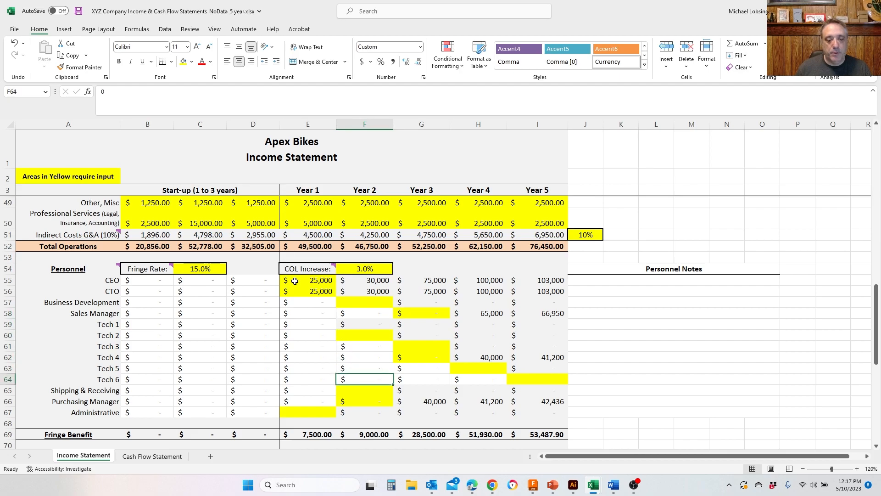
key(Left)
key(Up)
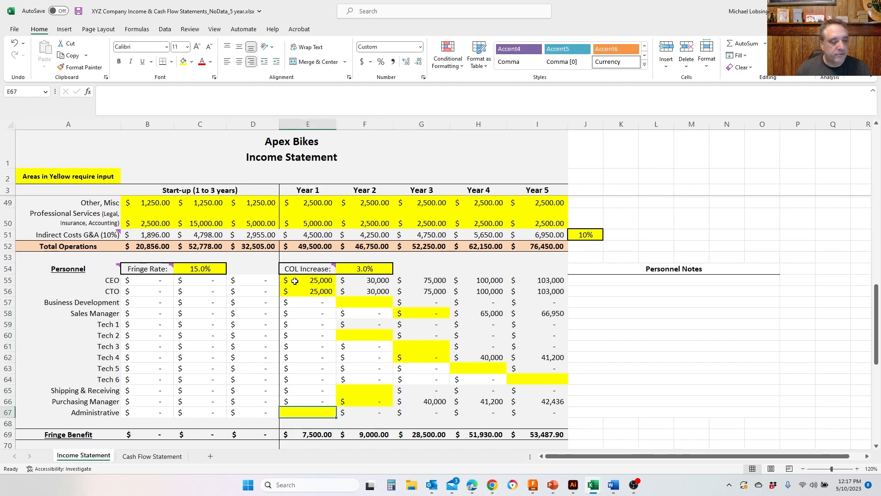
text(400000)
key(Up)
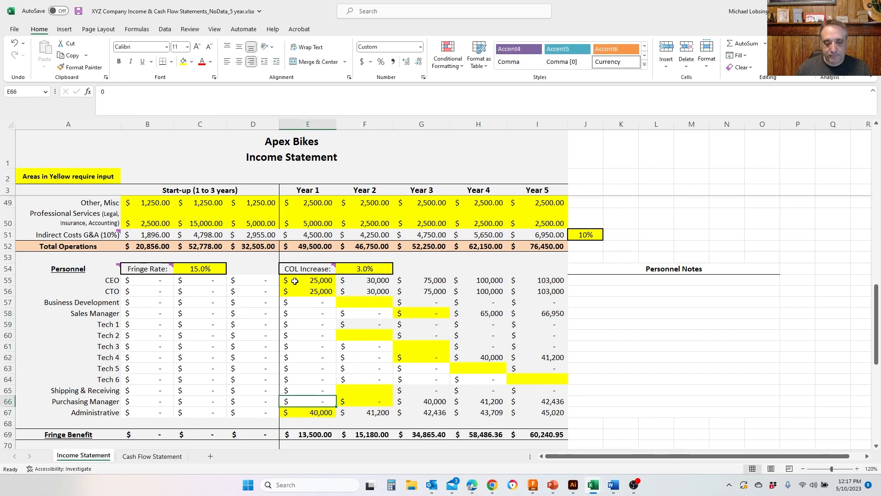
- Review the Year 1 staffing entries from the CEO and CTO down to the Administrative position
key(Right)
key(Up)
key(Up)
key(Up)
key(Up)
key(Up)
key(Up)
key(Up)
key(Up)
key(Up)
key(Up)
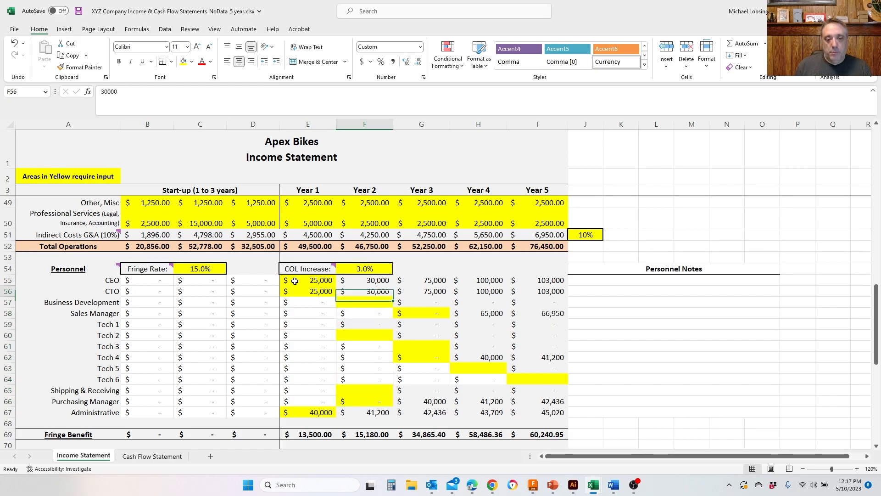
key(Up)
key(Left)
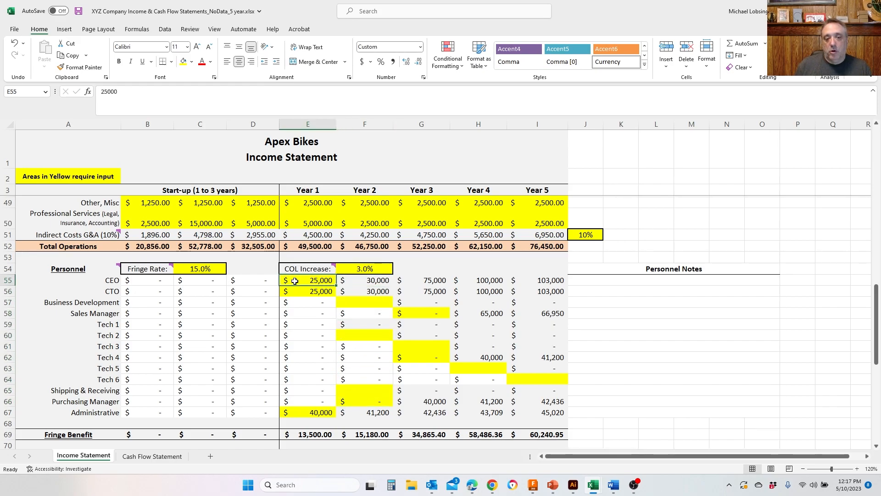
key(Down)
key(Up)
key(Down)
key(Up)
key(Down)
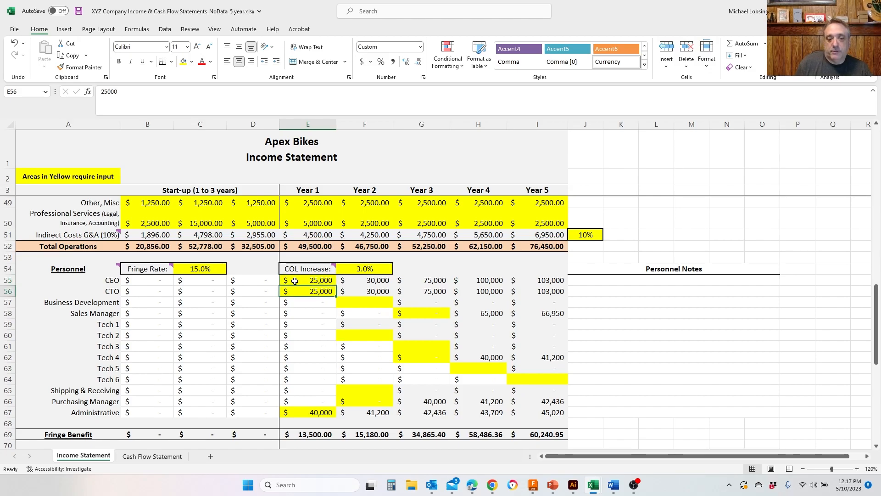
key(Up)
key(Down)
key(Down)
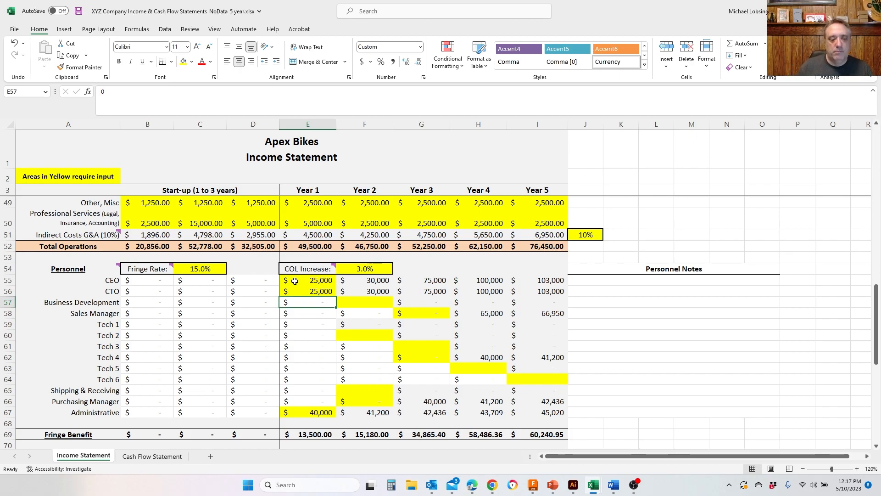
key(Down)
key(Down)
key(Down)
key(Down)
key(Down)
key(Down)
key(Down)
key(Down)
key(Down)
key(Down)
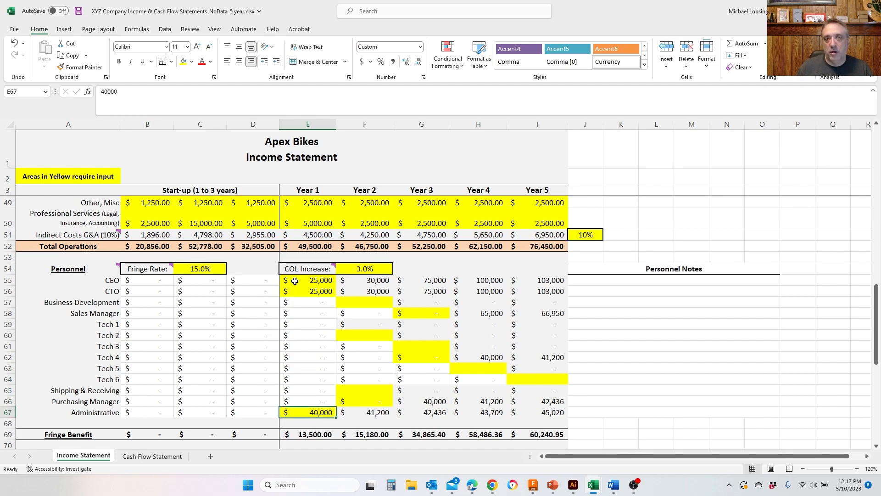
key(Up)
key(Up)
key(Up)
key(Up)
key(Up)
key(Up)
key(Up)
key(Up)
key(Up)
key(Up)
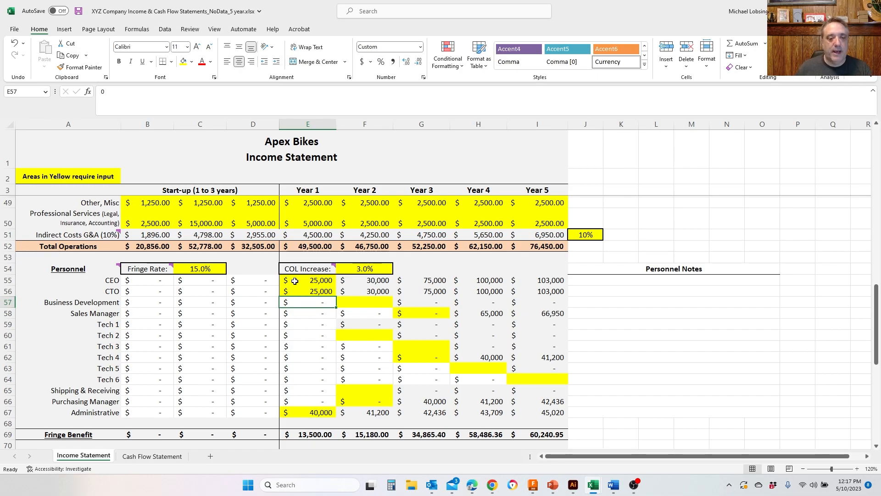
- Enter Year 2 salaries of 50,000 for Business Development and 40,000 for Tech 2
key(Right)
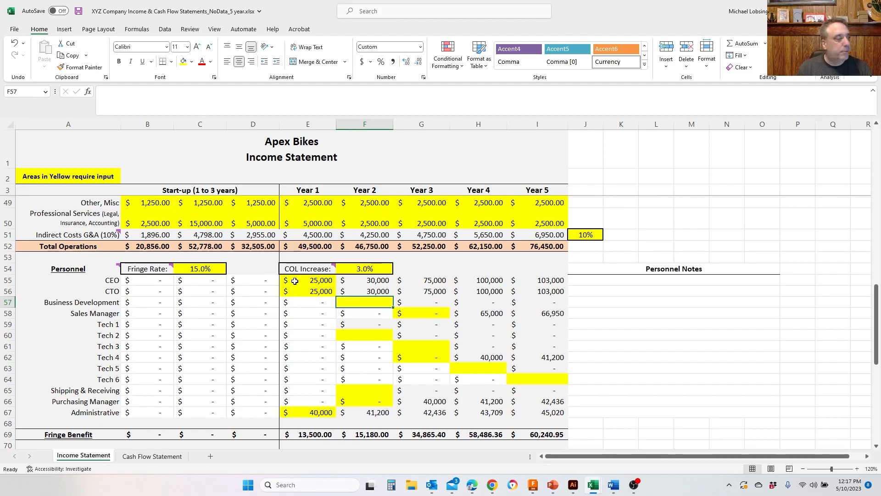
text(50,000)
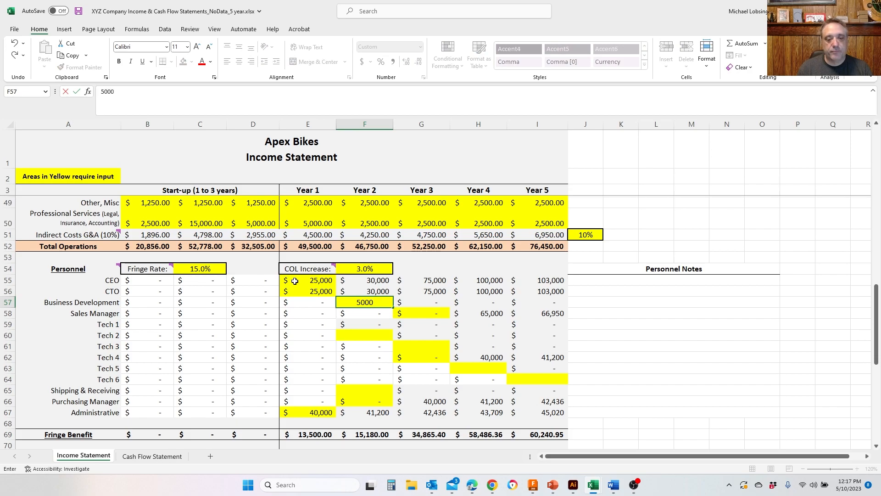
key(Return)
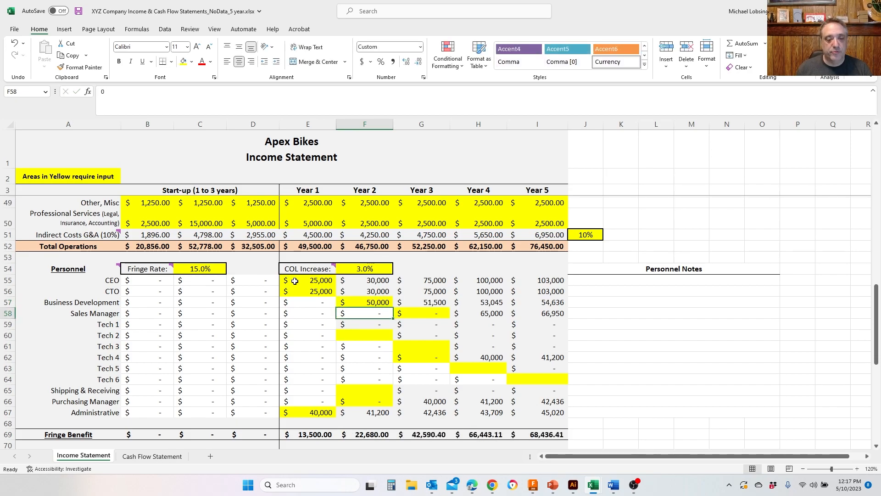
key(Down)
key(Down)
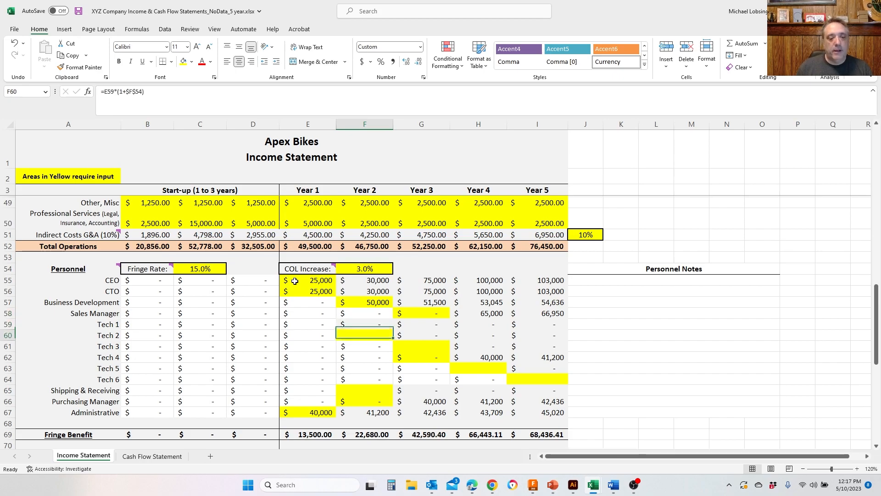
text(40000)
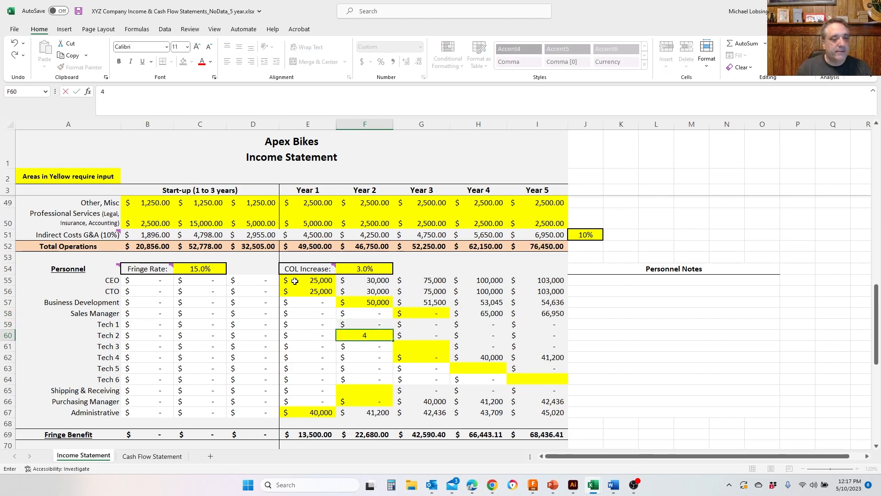
key(Return)
- Set the Shipping & Receiving position's Year 2 salary to 25,000
key(Down)
key(Down)
key(Down)
key(Down)
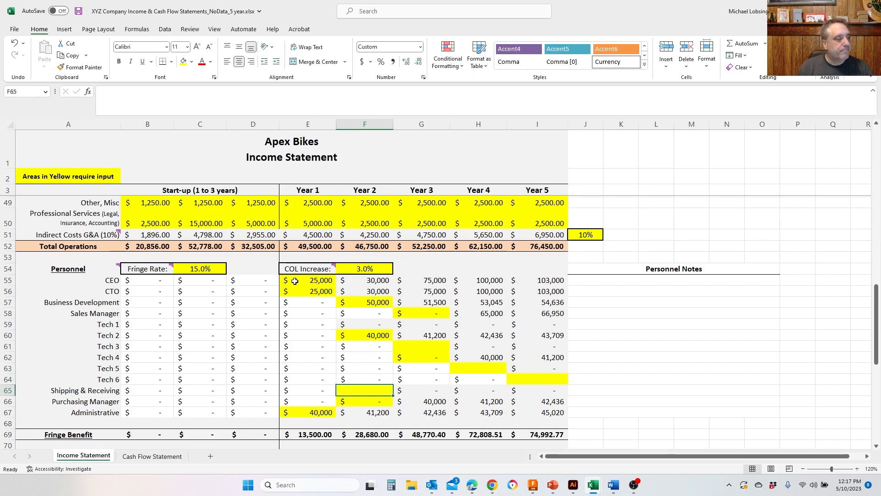
text(25,000)
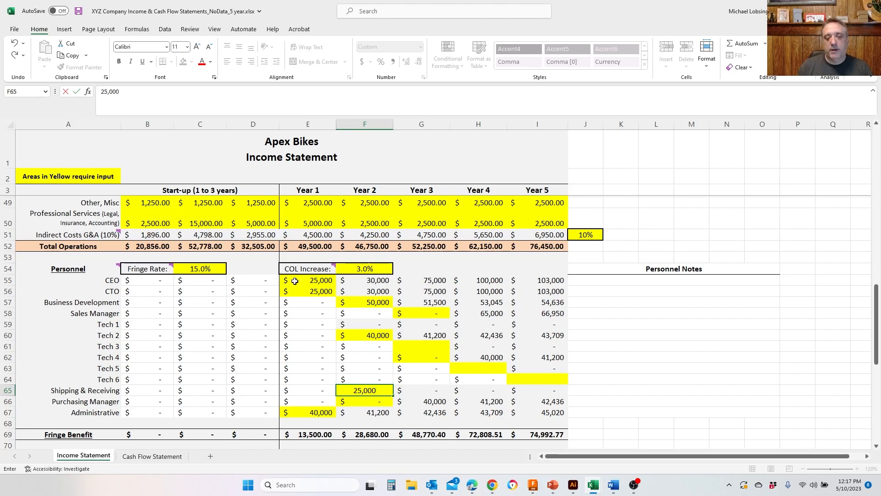
key(Return)
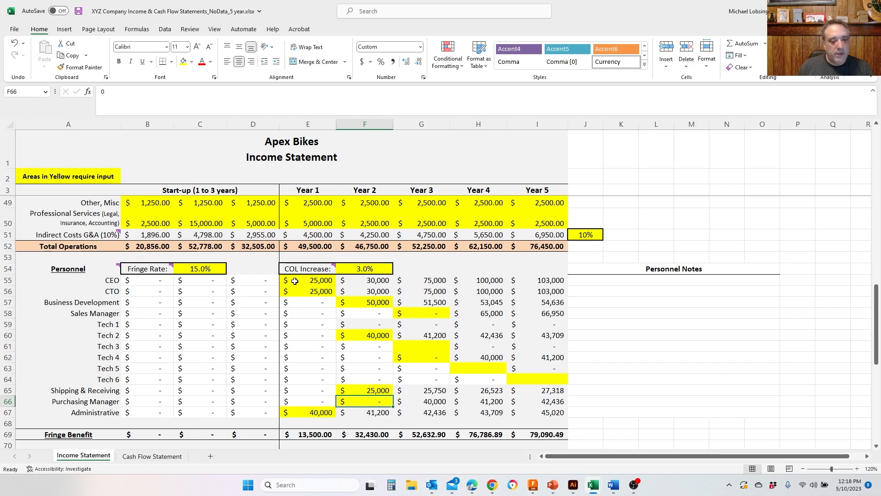
- Clear the Purchasing Manager's Year 3 salary
key(Right)
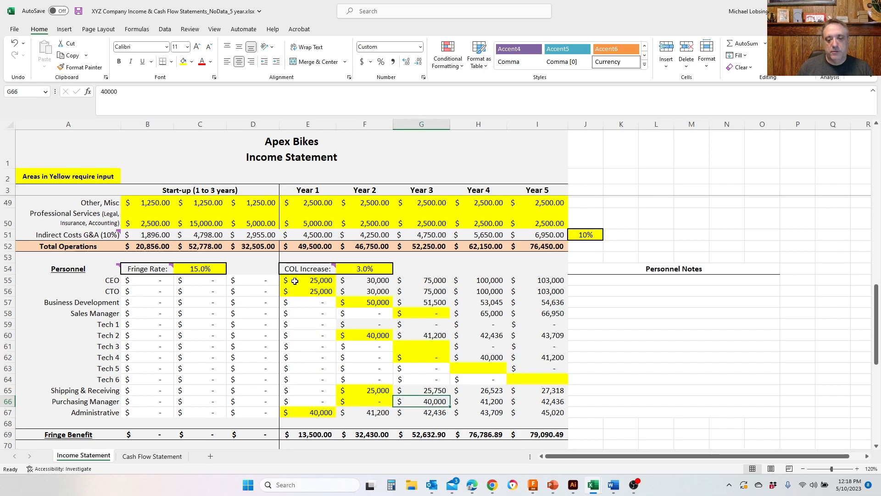
key(Delete)
key(Left)
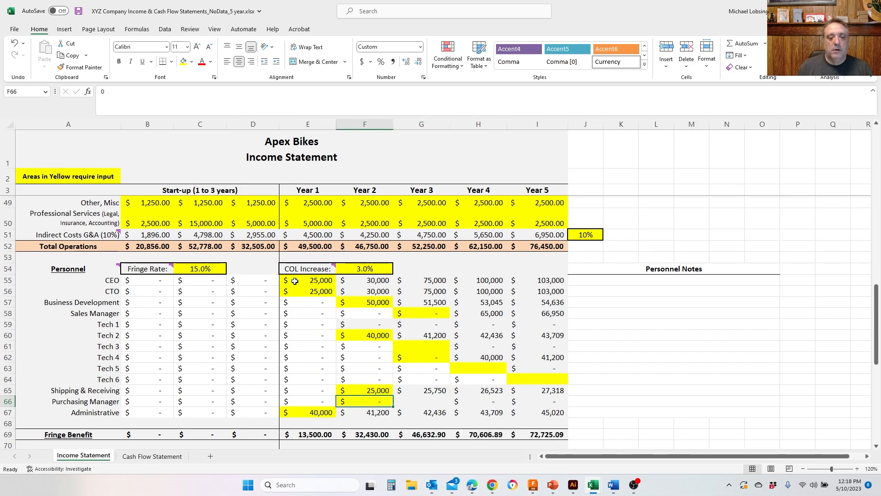
key(Right)
key(Up)
key(Up)
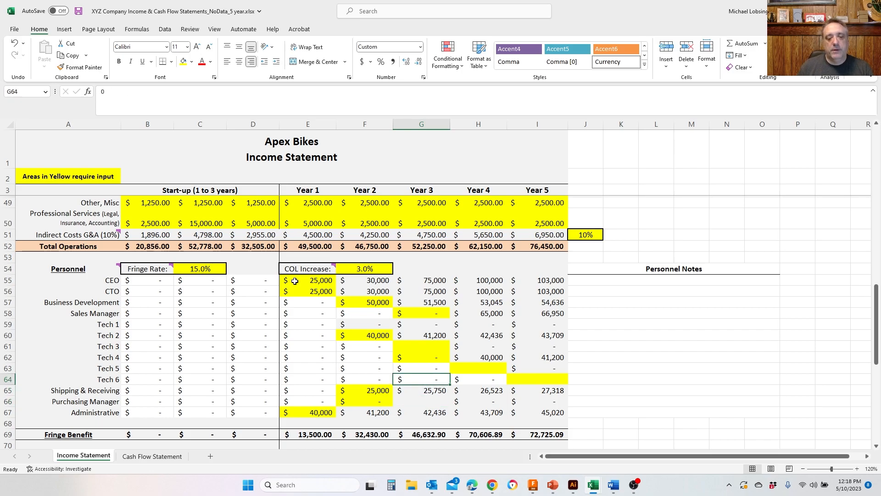
key(Down)
key(Down)
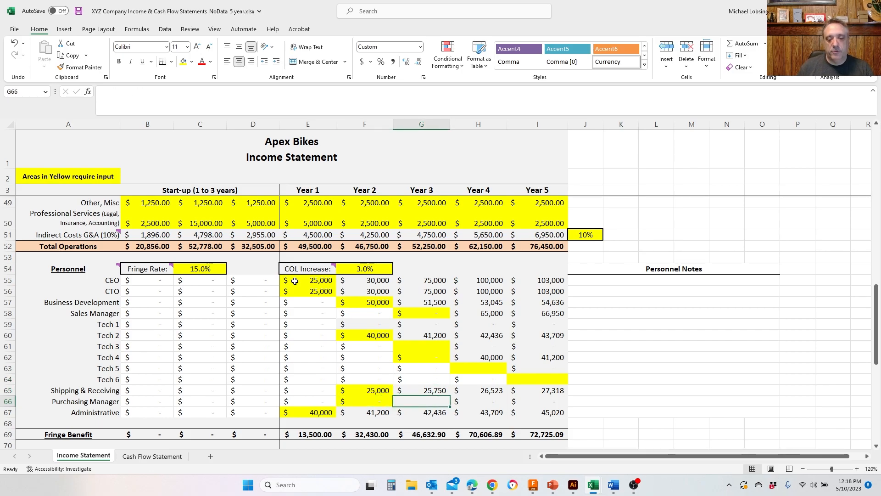
- Shade the Purchasing Manager's Year 3 cell yellow as an input cell and enter a salary of 40,000
click(182, 61)
text(4)
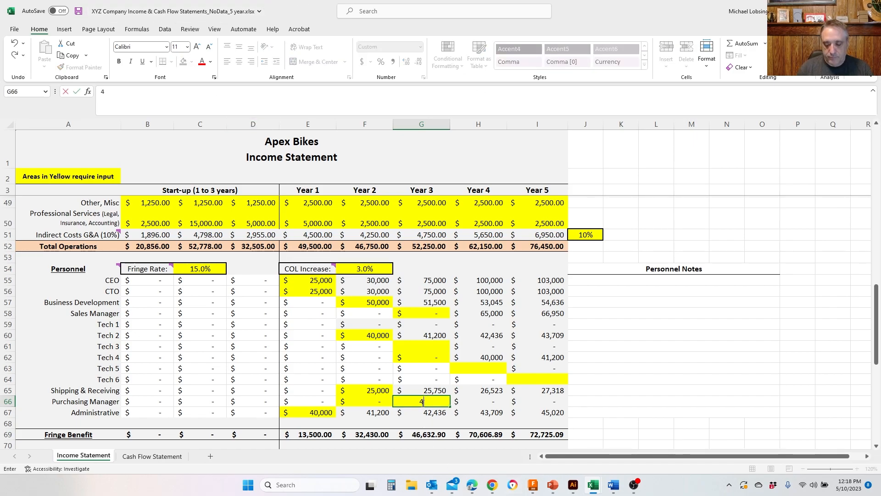
text(0,00)
text(0000)
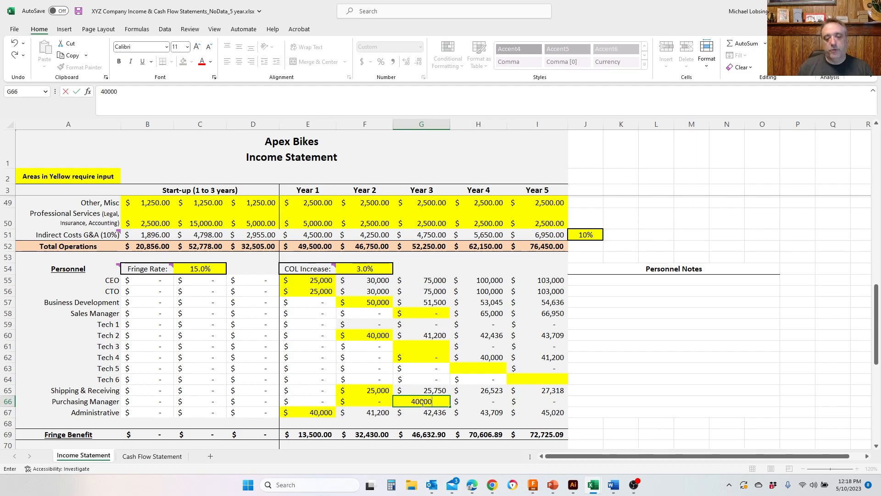
key(Up)
key(Up)
key(Up)
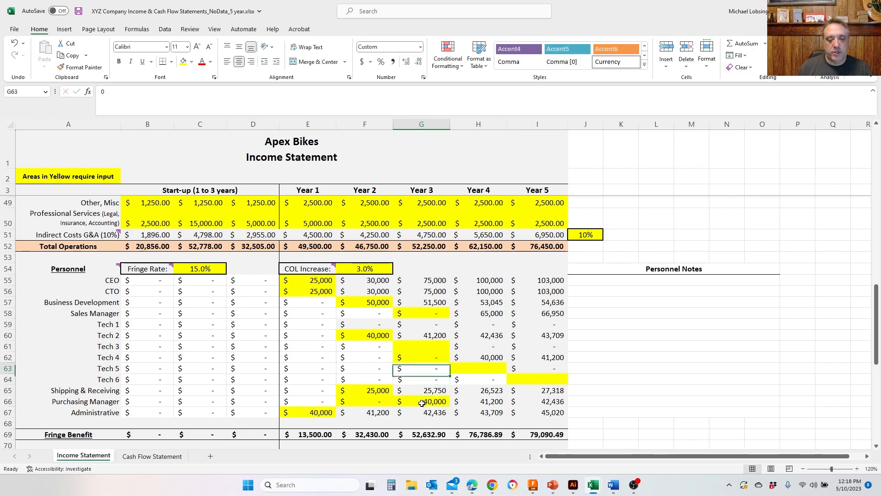
- Replace the Shipping & Receiving position's Year 3 salary formula with 40,000
key(Down)
key(Down)
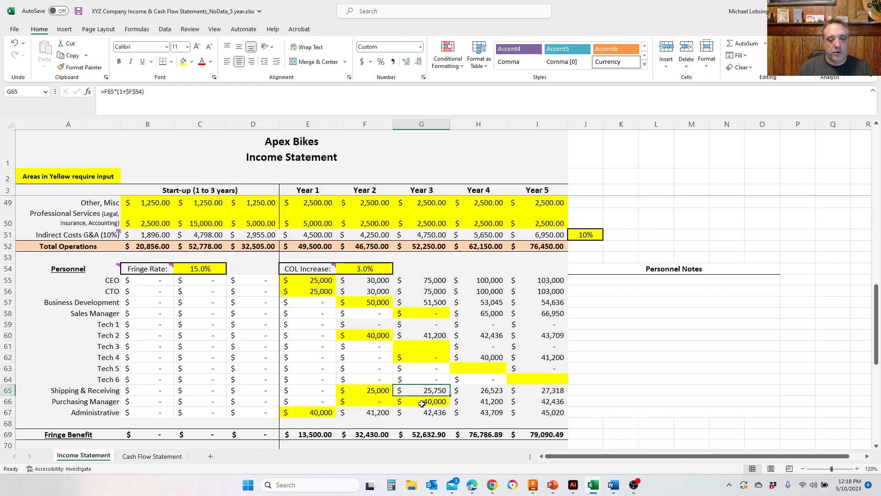
text(40000)
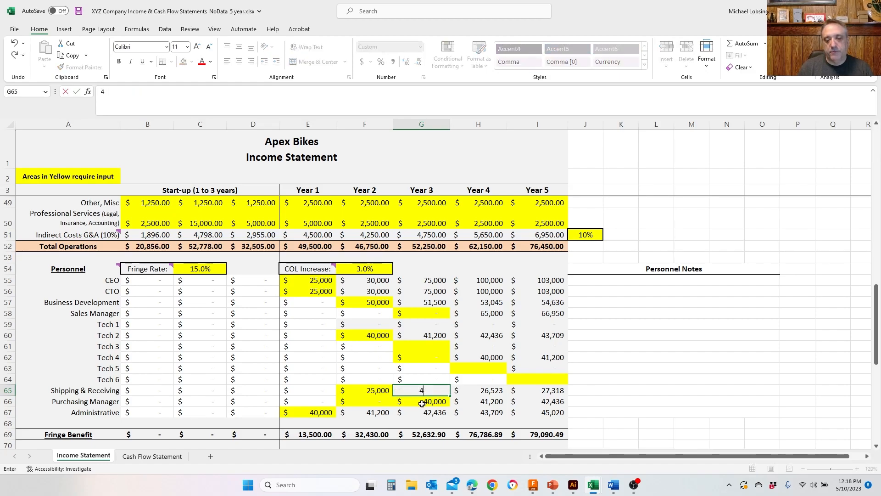
key(Up)
key(Up)
key(Up)
key(Up)
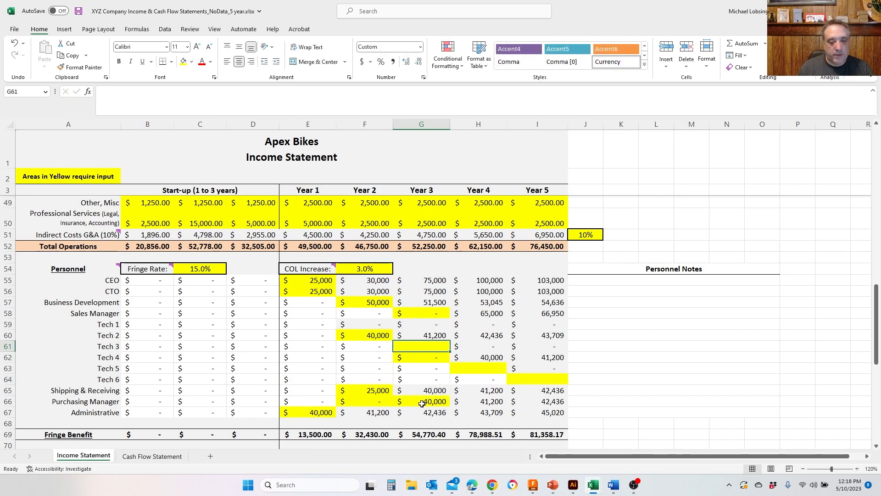
- Set Tech 3's Year 3 salary to 40,000
text(40000)
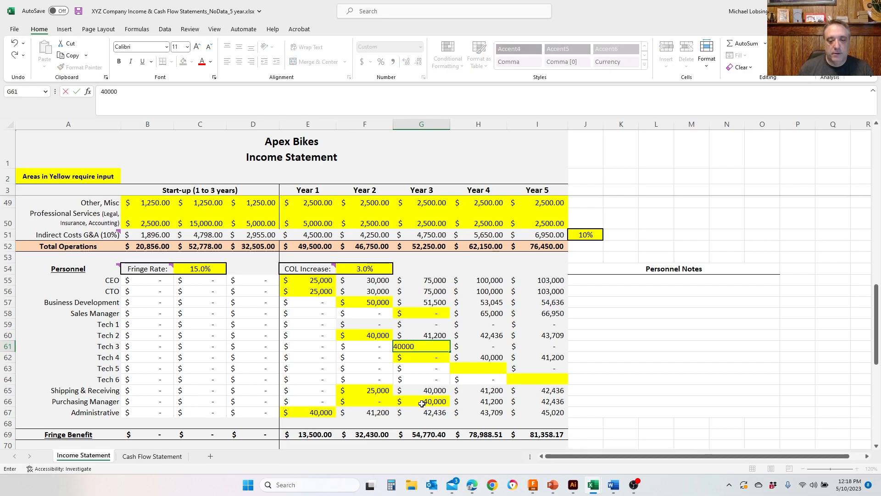
key(Return)
- Enter a Year 5 salary of 4,000 for Tech 6
key(Right)
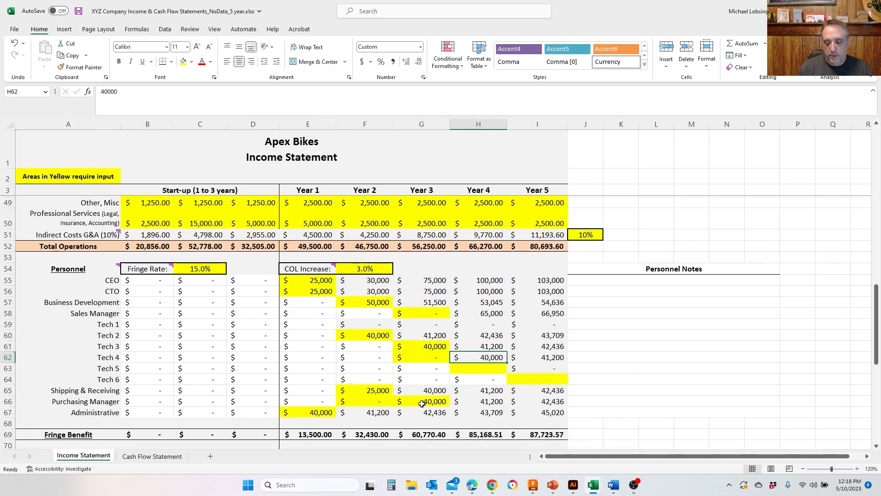
key(Down)
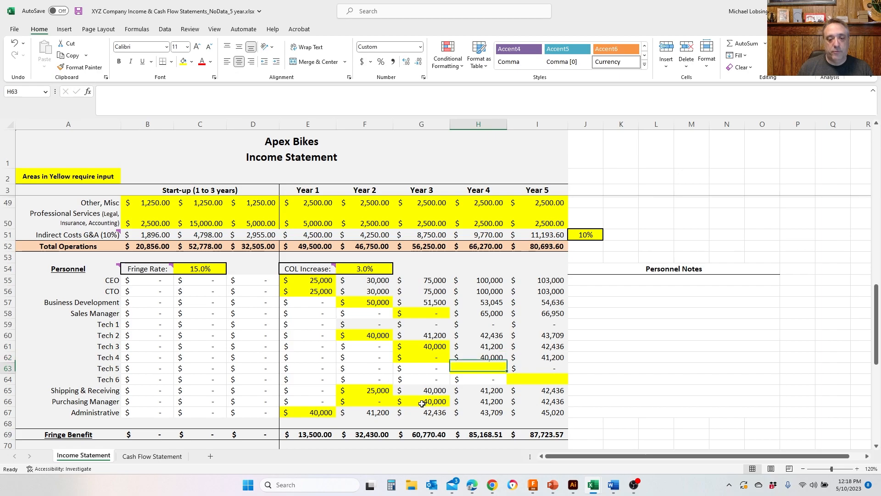
key(Right)
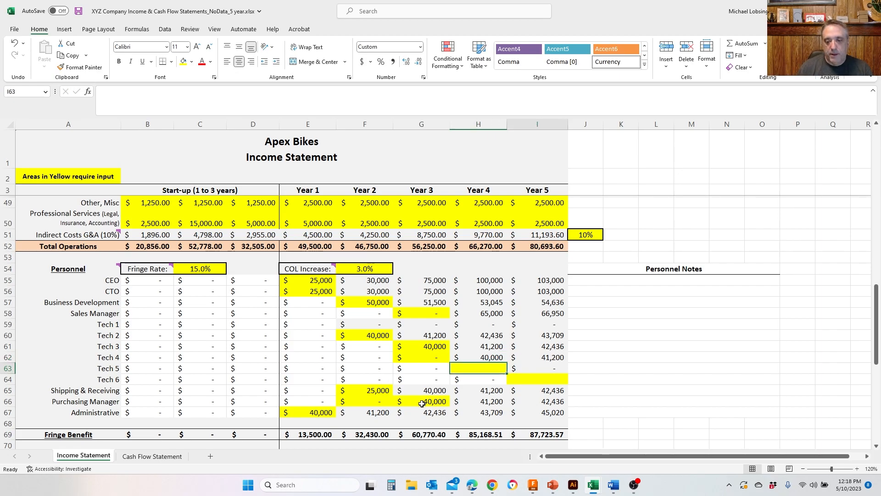
key(Down)
text(4000)
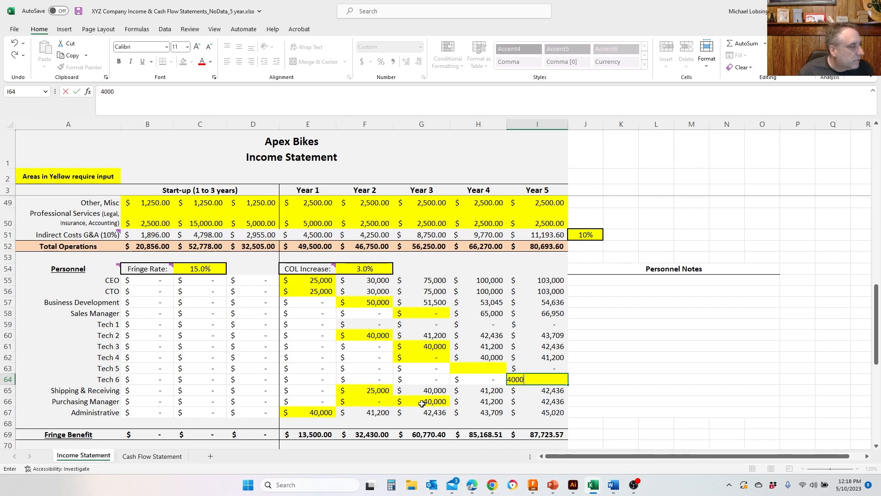
- Set Tech 5's Year 4 salary to 40,000
key(Left)
key(Up)
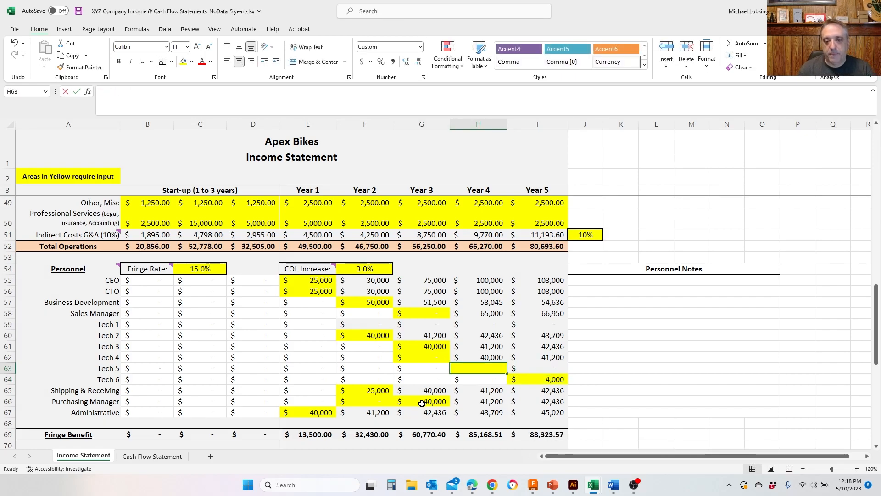
text(40000)
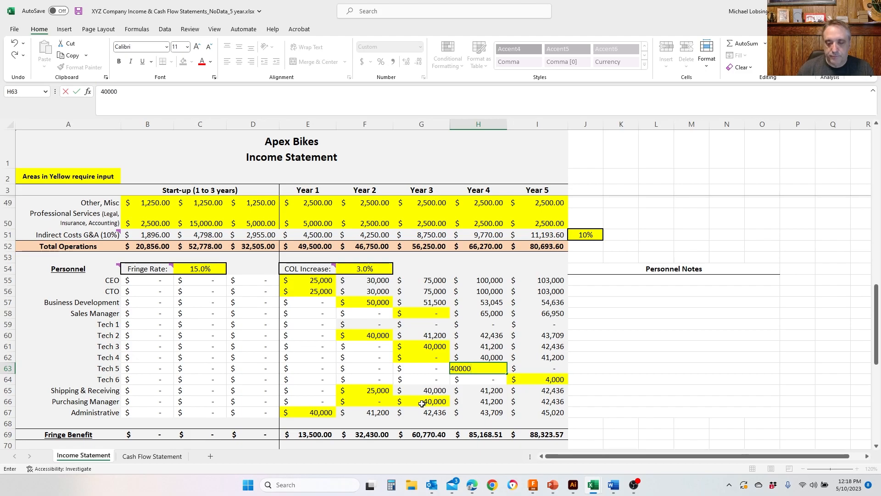
key(Return)
- Set Tech 6's Year 5 salary to 40,000
key(Right)
key(Right)
key(Left)
text(49999)
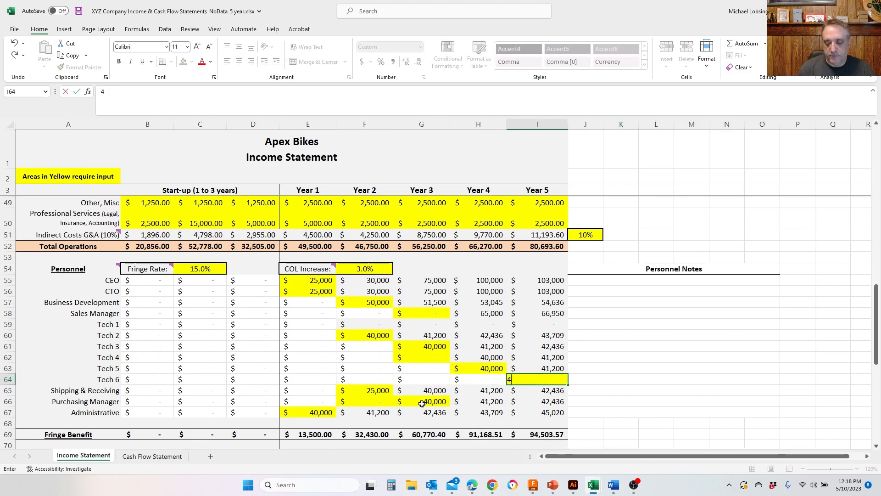
key(BackSpace)
key(BackSpace)
key(BackSpace)
key(BackSpace)
key(BackSpace)
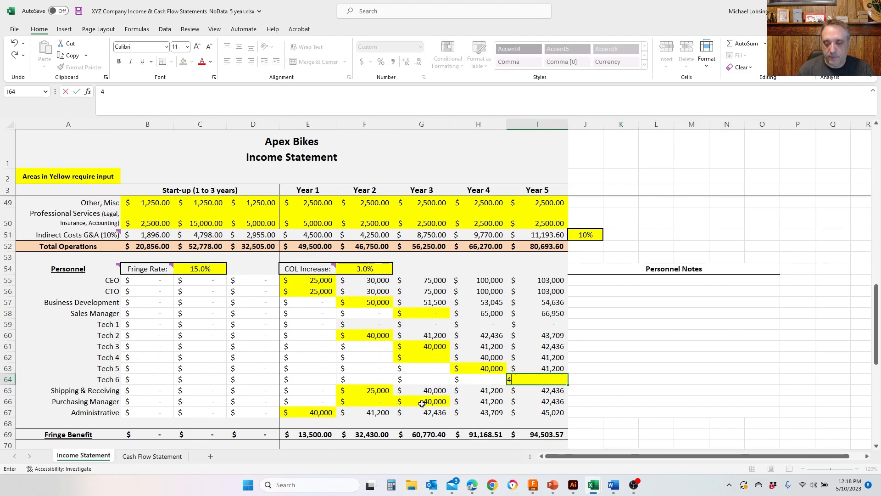
text(4000)
key(Return)
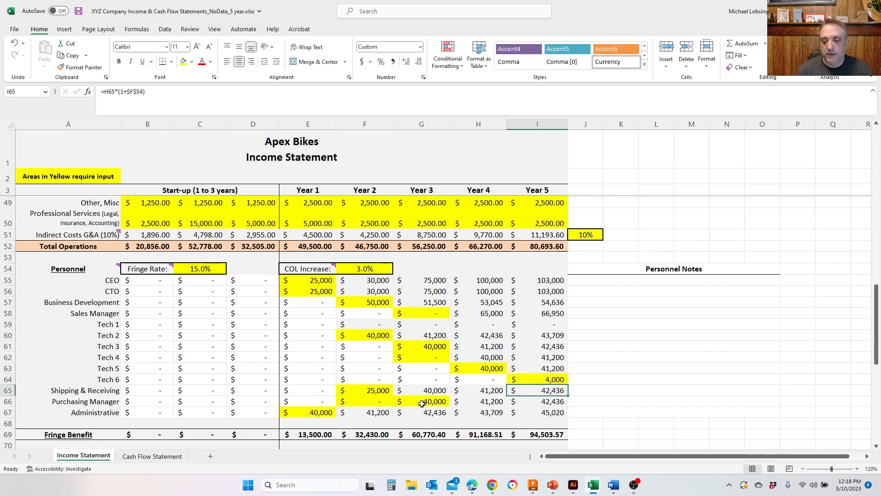
key(Up)
text(40000)
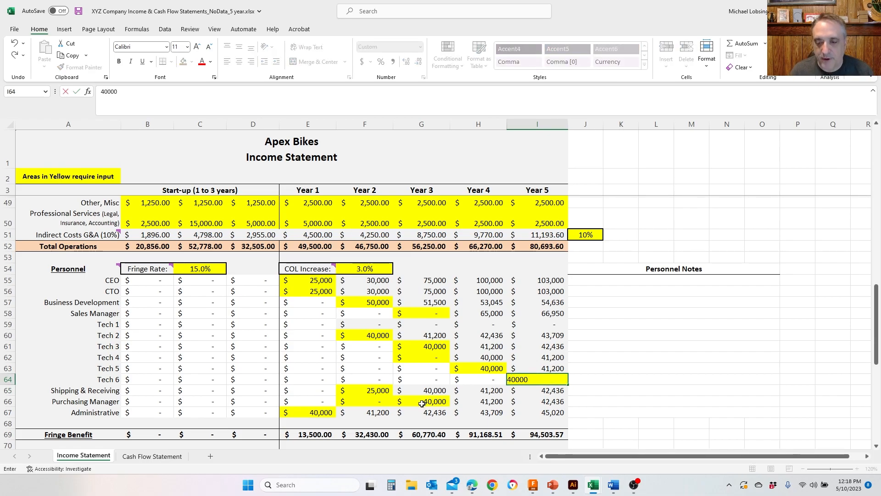
key(ctrl+Return)
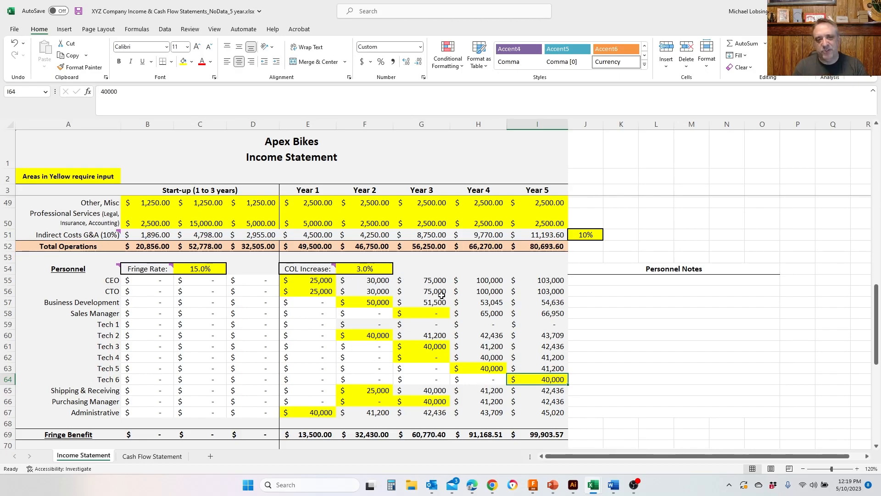
- Review the cost-of-living increase rate and how the CEO and CTO salaries are entered or calculated from Year 2 through Year 5
click(381, 269)
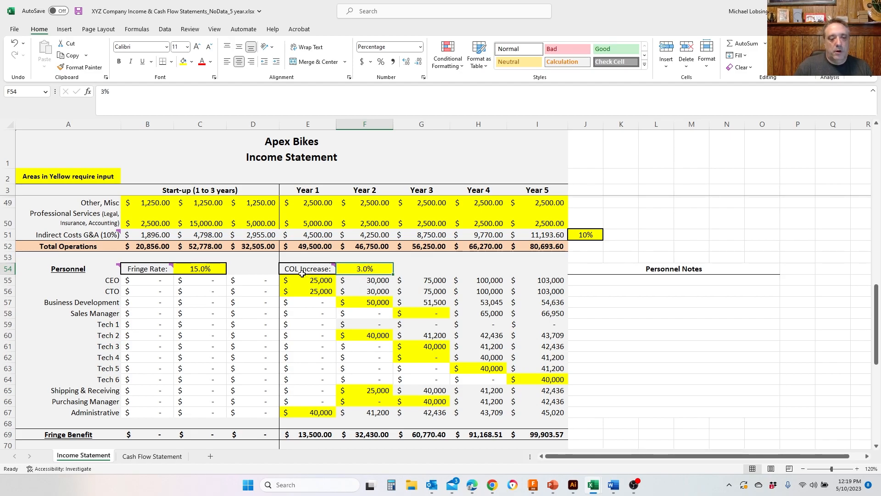
mouse_move(302, 272)
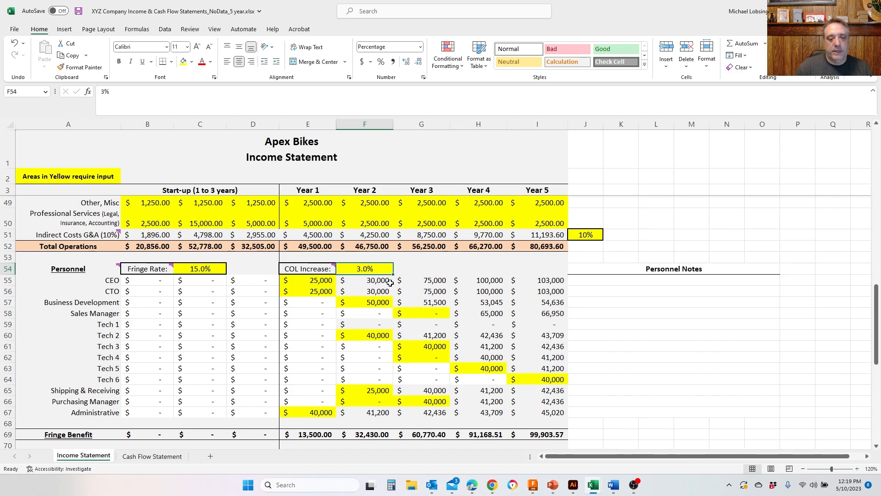
click(434, 280)
key(Left)
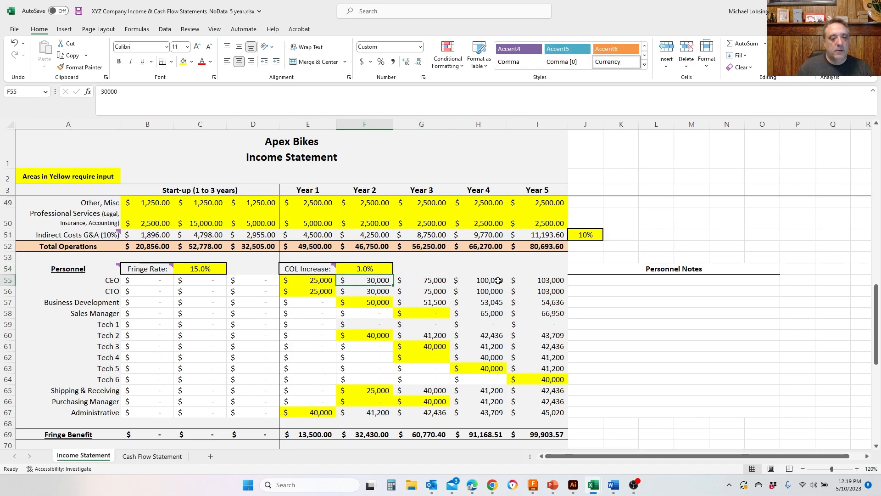
key(Down)
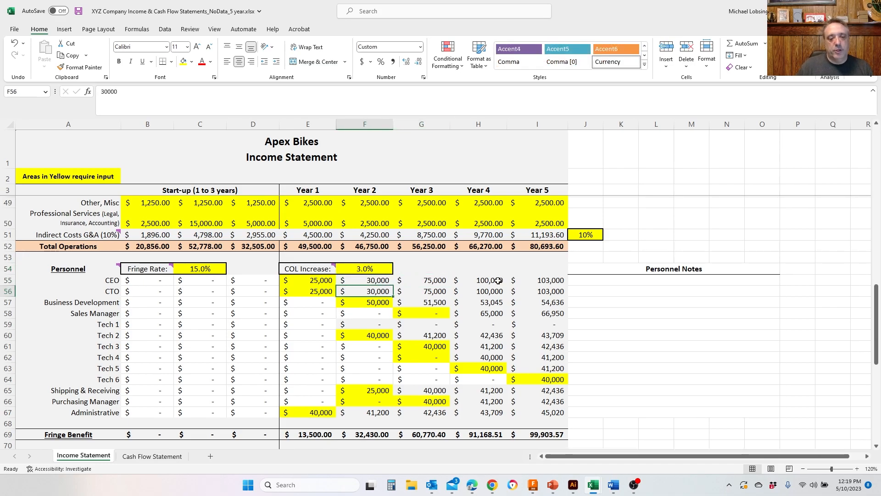
key(Right)
key(Up)
key(Right)
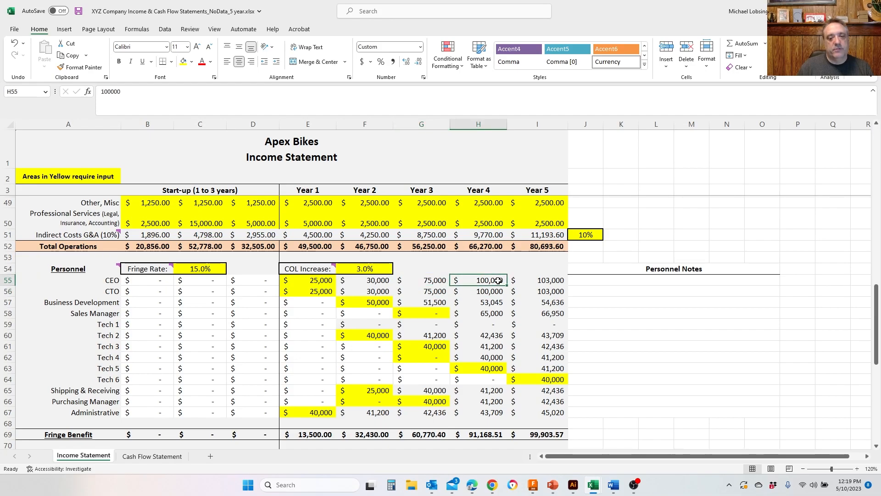
key(Right)
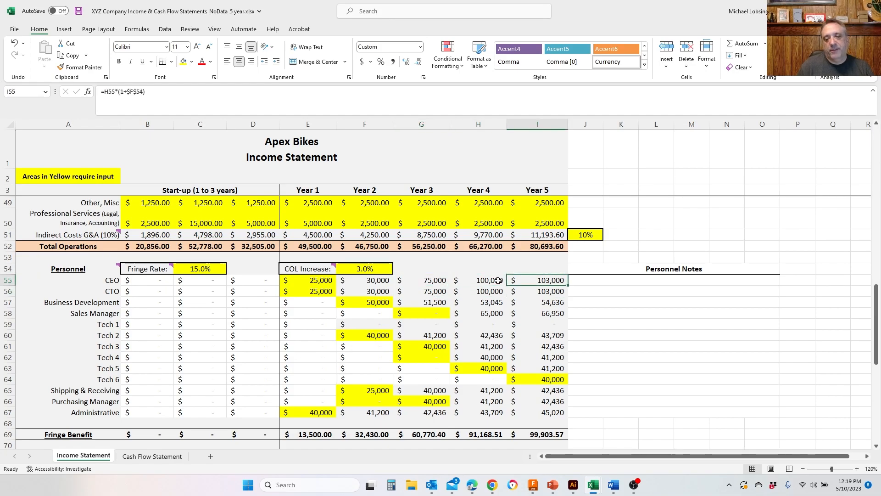
key(Left)
key(Down)
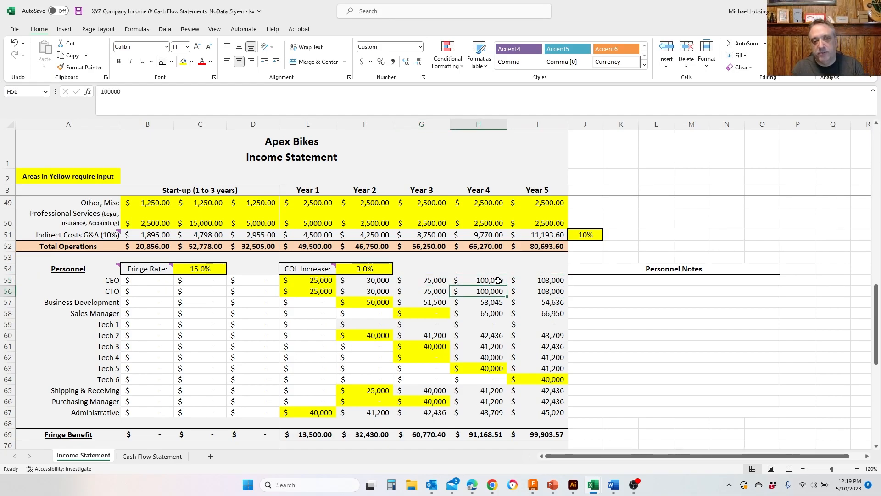
key(Up)
key(Up)
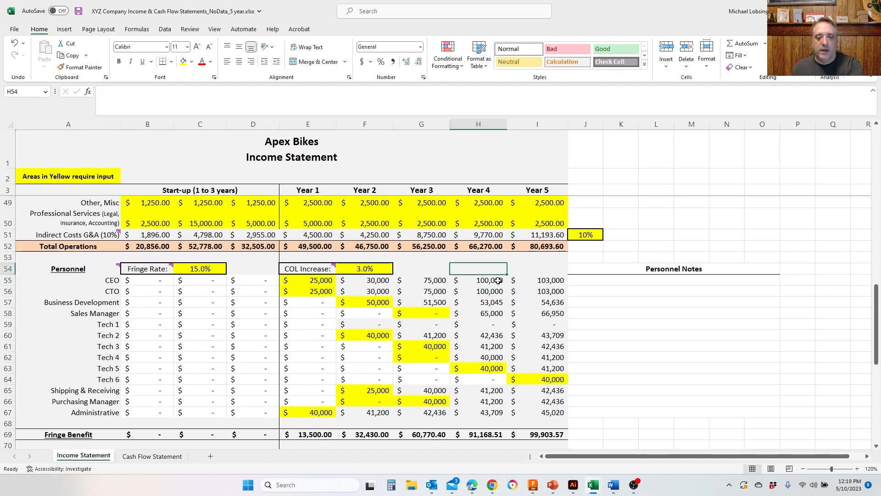
key(Left)
key(Left)
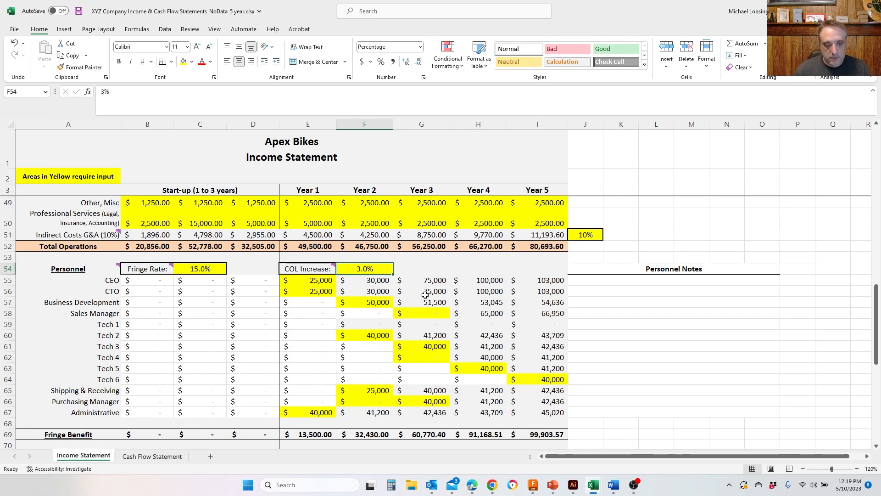
- Enter consultant costs of 1,500 in each of the three start-up columns of the Consultants row
click(200, 368)
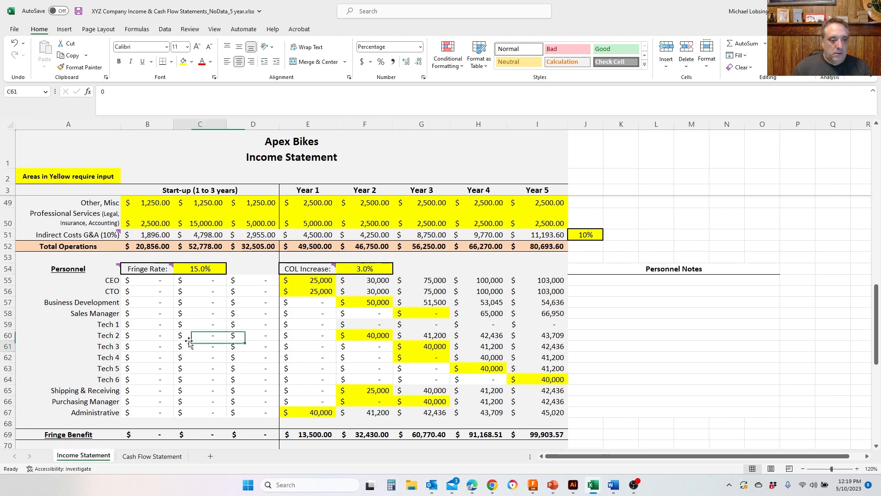
key(Down)
key(Down)
key(Down)
key(Down)
key(Down)
key(Down)
key(Down)
key(Down)
key(Down)
key(Down)
key(Down)
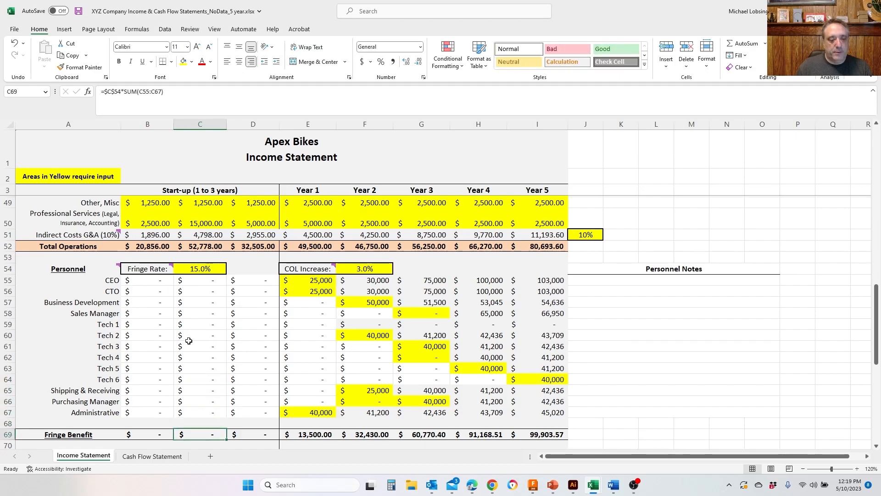
key(Down)
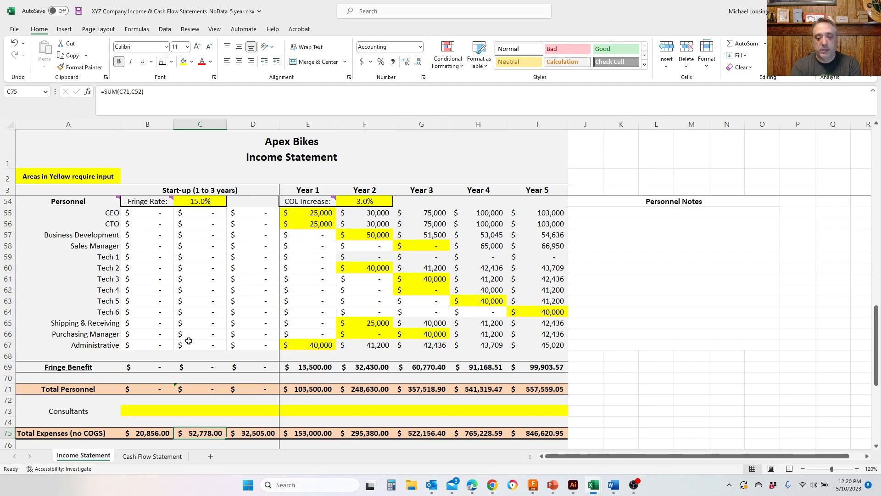
click(155, 412)
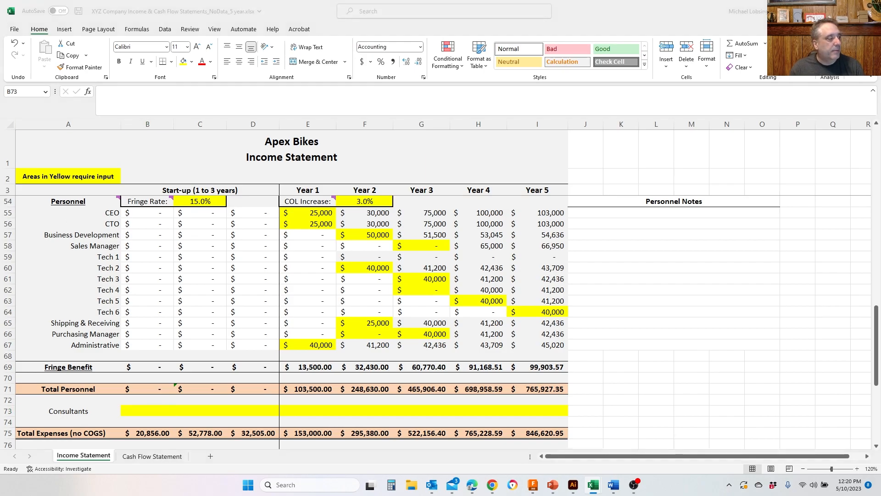
click(154, 410)
text(1500)
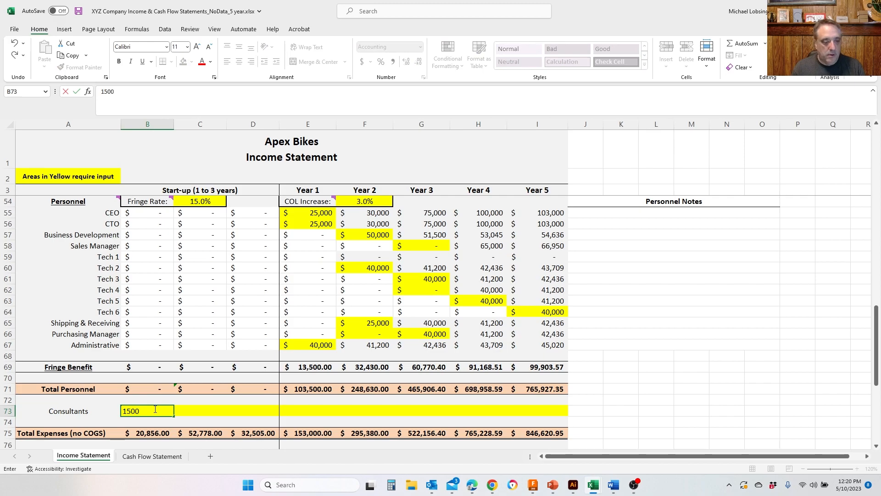
key(Tab)
text(1500)
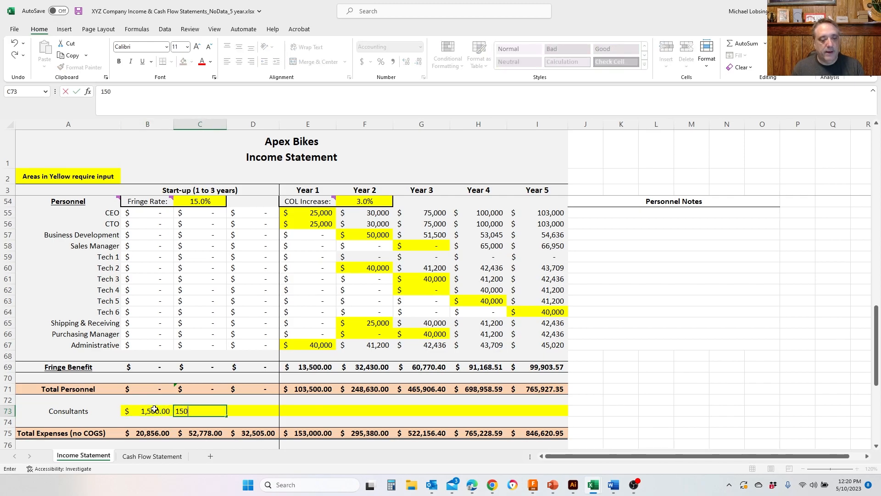
key(Tab)
text(1500)
key(Tab)
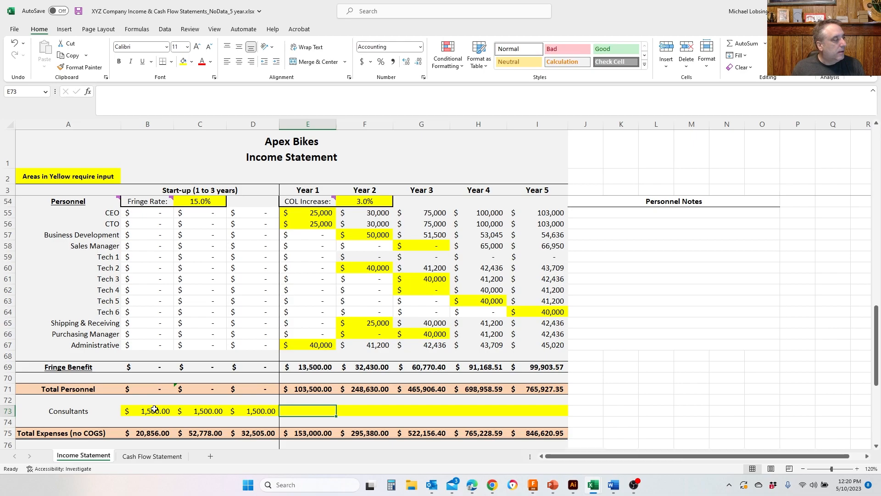
- Paste copied figures over the Consultants row, giving 1,250 for each start-up column and 2,500 for each of Years 1 to 5
key(Left)
key(Left)
key(Left)
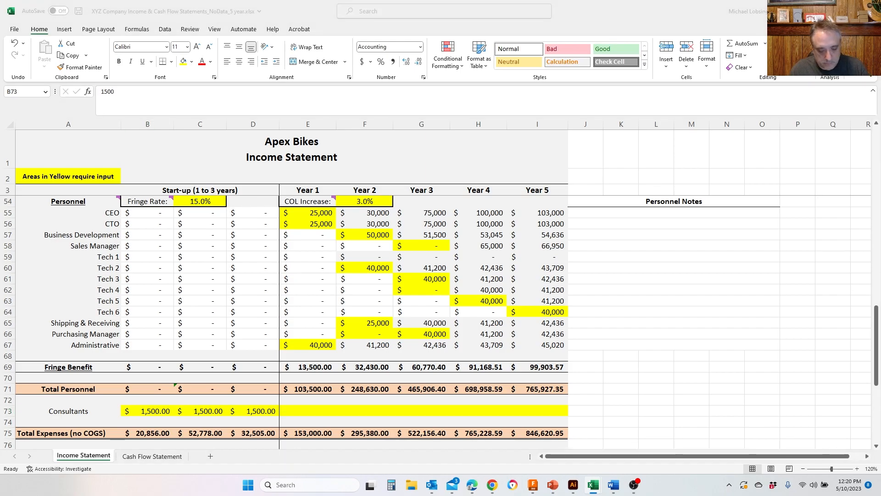
key(ctrl+c)
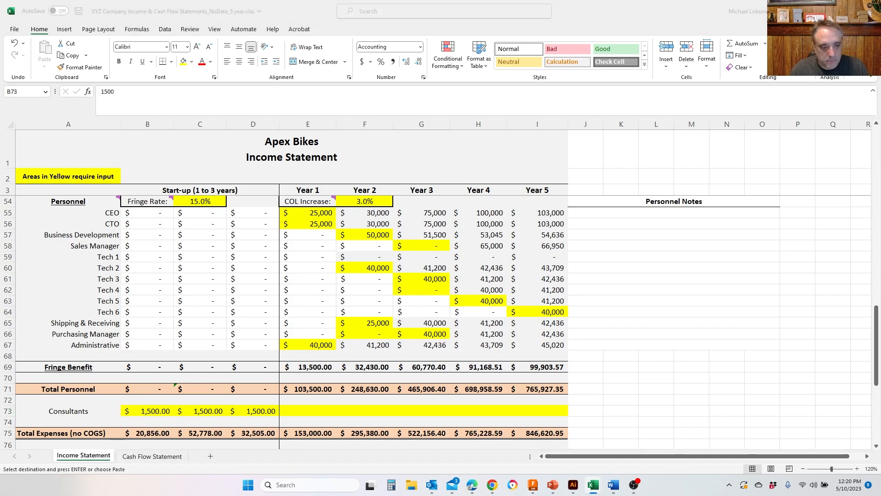
click(160, 412)
key(ctrl+v)
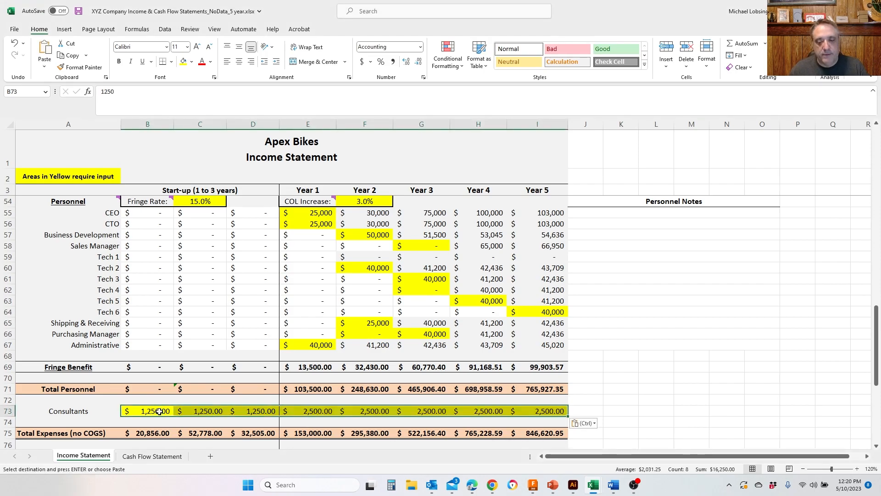
scroll(163, 412, up, 5)
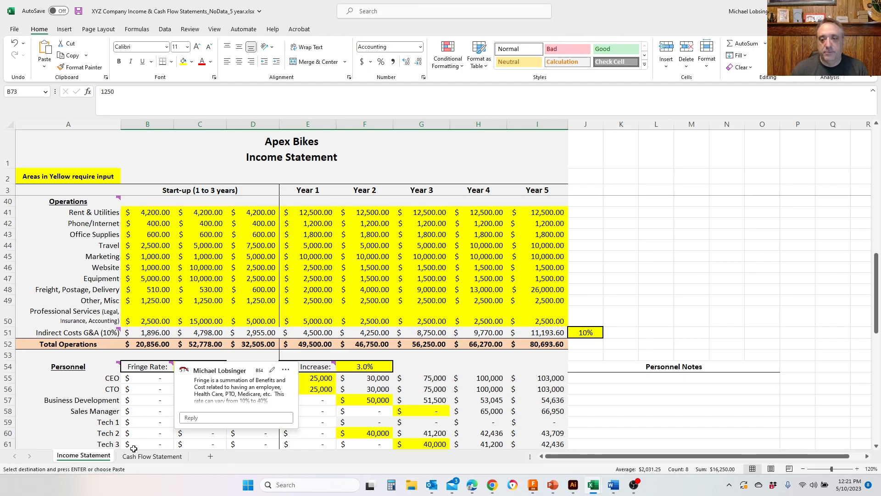
click(647, 255)
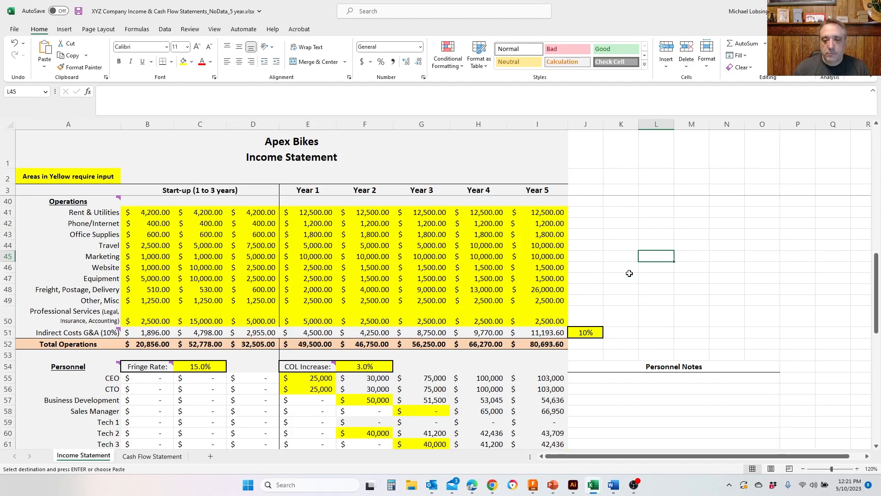
scroll(630, 273, down, 3)
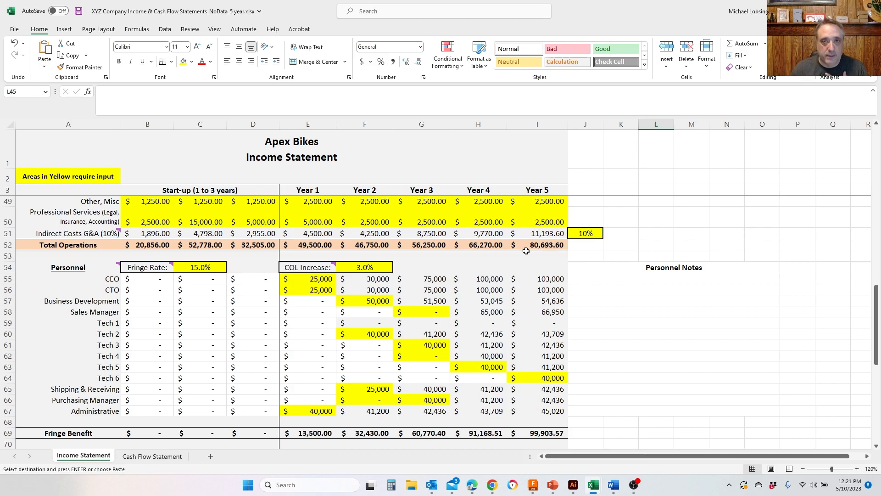
- Review the Personnel, Total Expenses, EBITDA and Other Expenses sections of the income statement
scroll(394, 321, down, 4)
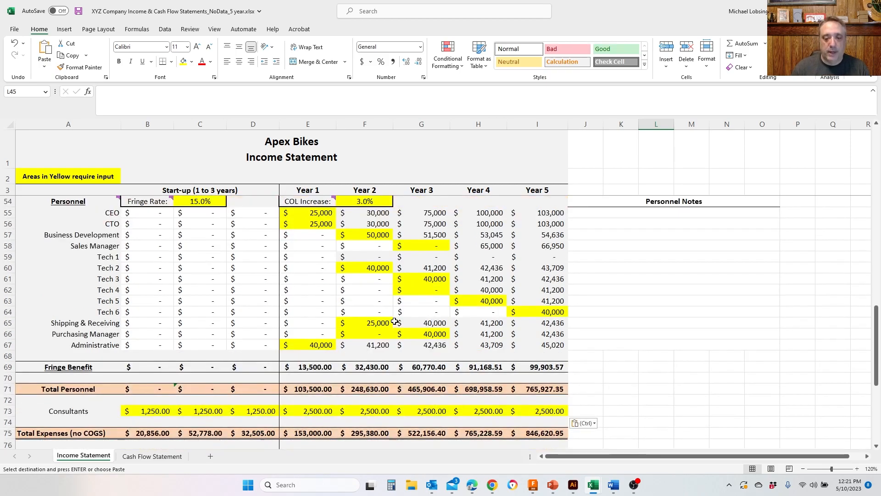
scroll(395, 321, down, 1)
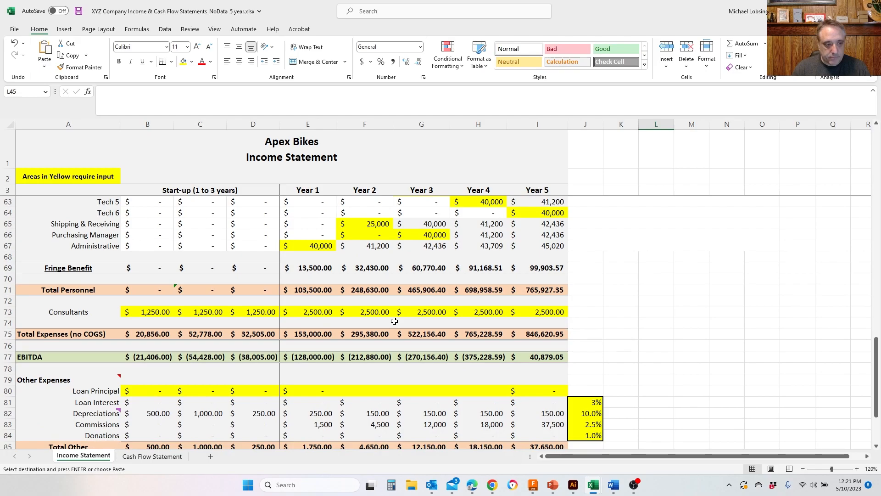
scroll(394, 321, down, 1)
scroll(395, 321, down, 1)
scroll(395, 321, up, 2)
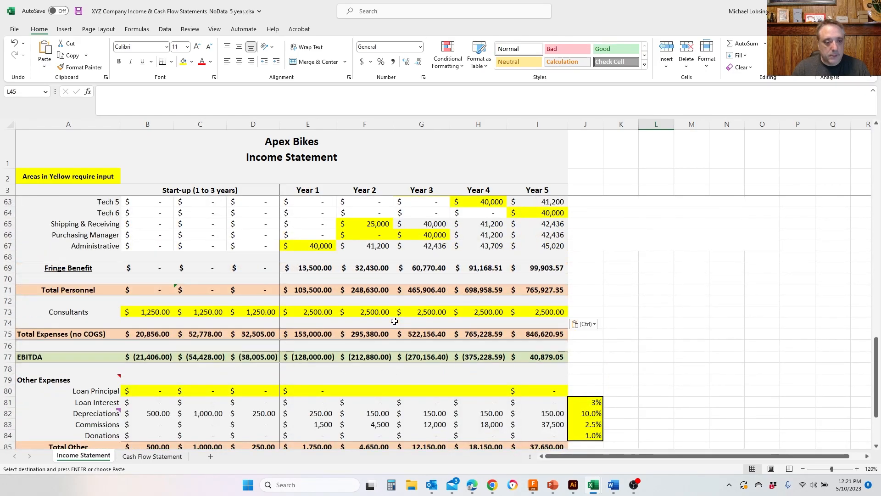
scroll(395, 321, up, 2)
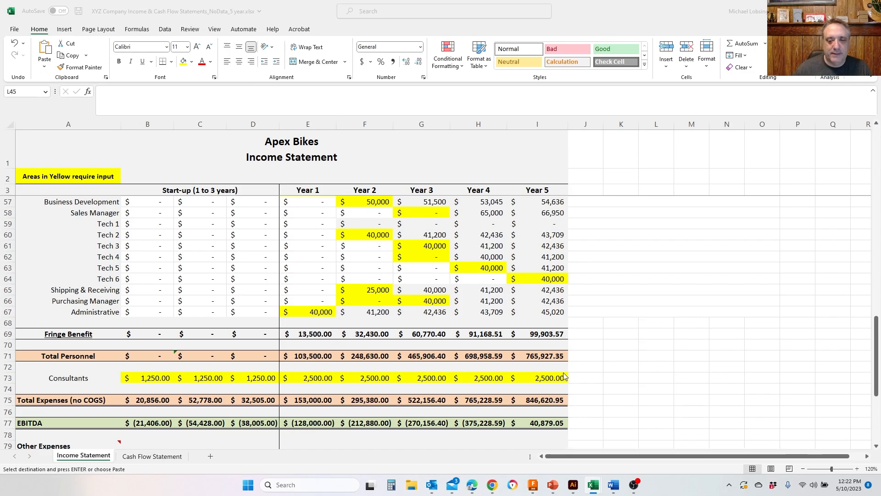
click(587, 361)
scroll(588, 360, down, 5)
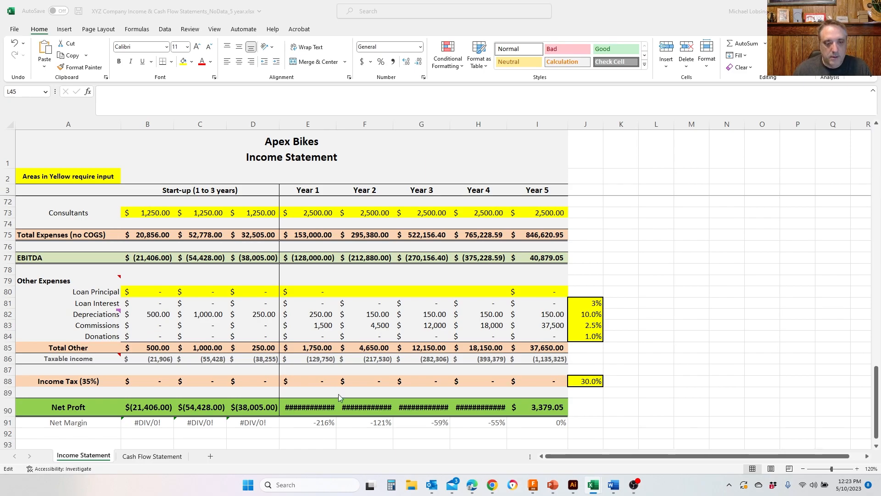
- Fill the Year 1 Loan Principal formula across Years 2 to 4
click(362, 291)
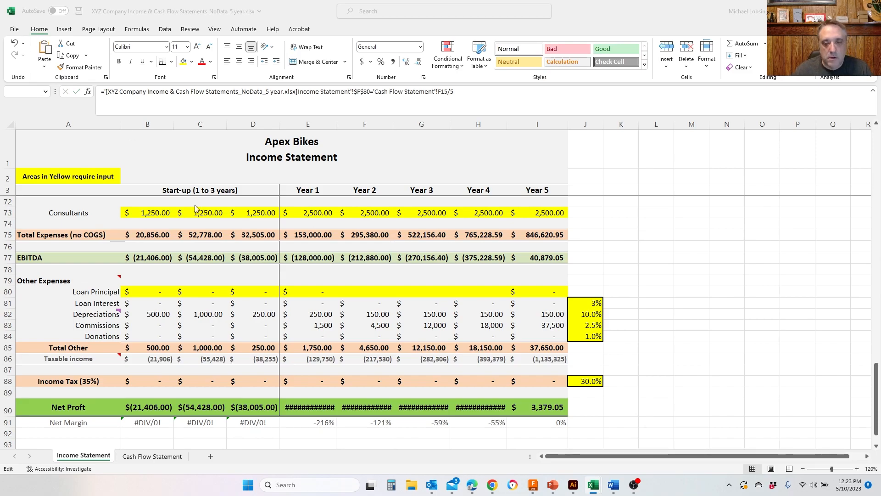
key(Escape)
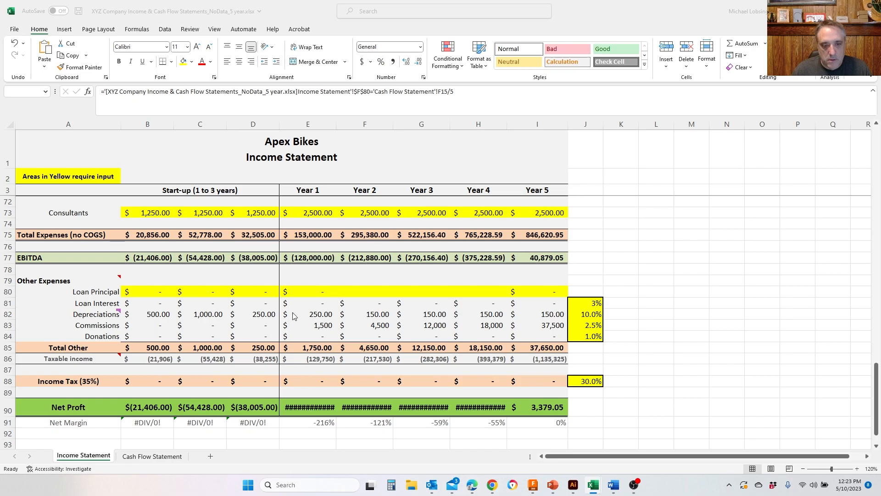
click(361, 293)
click(327, 294)
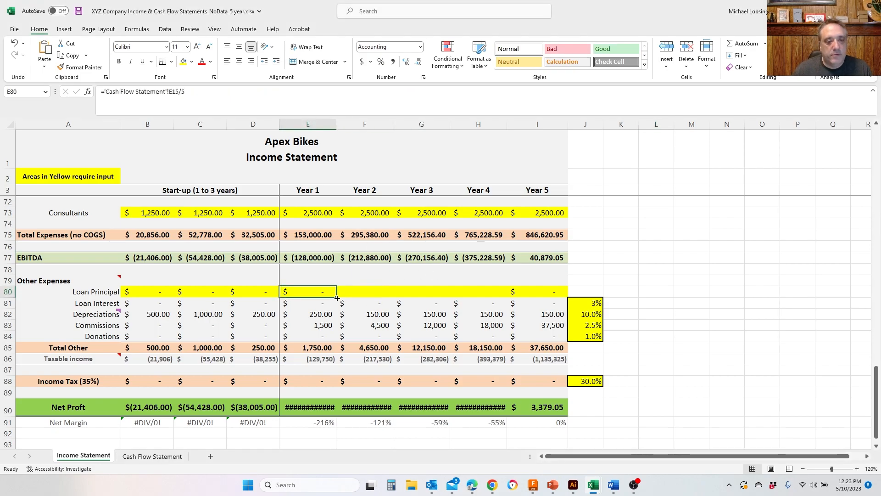
drag(337, 298, 505, 298)
click(711, 278)
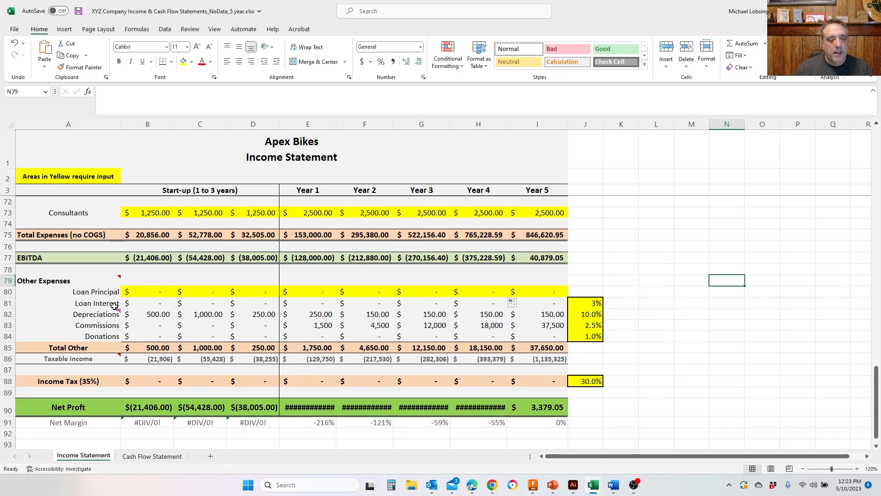
- Check the start-up Loan Interest formula and set the loan interest rate to 10%
click(591, 304)
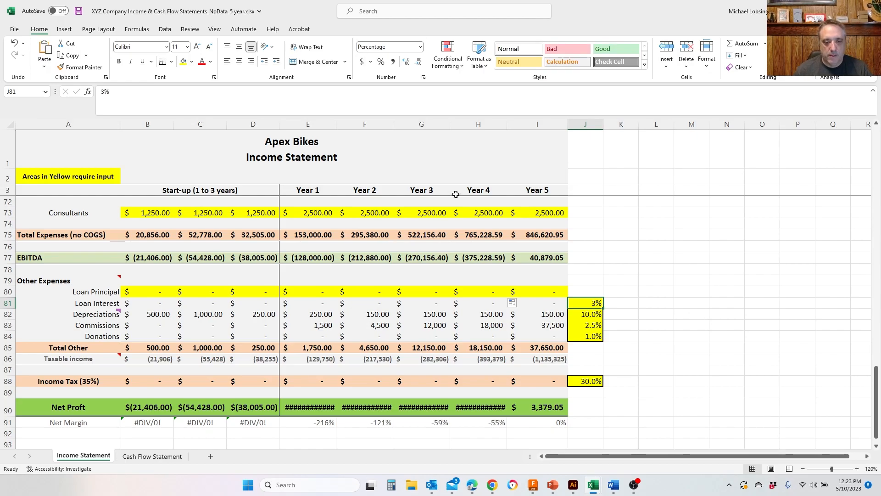
click(257, 305)
double_click(257, 304)
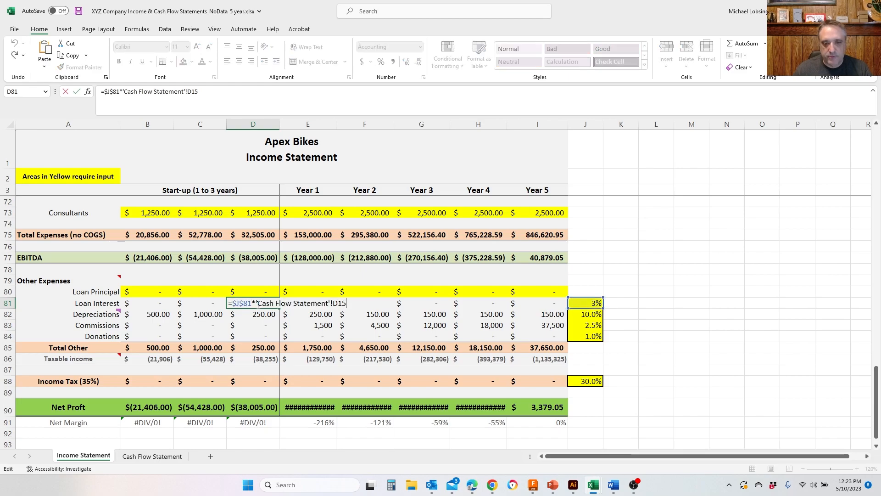
key(Escape)
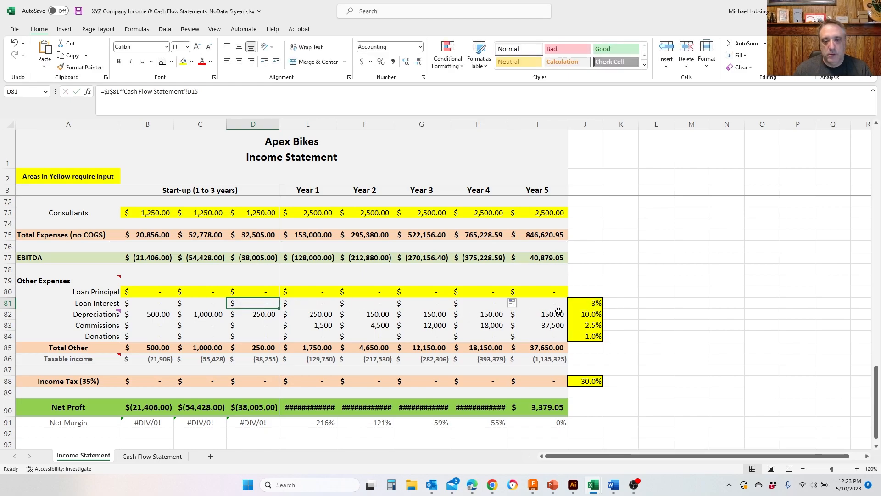
click(583, 305)
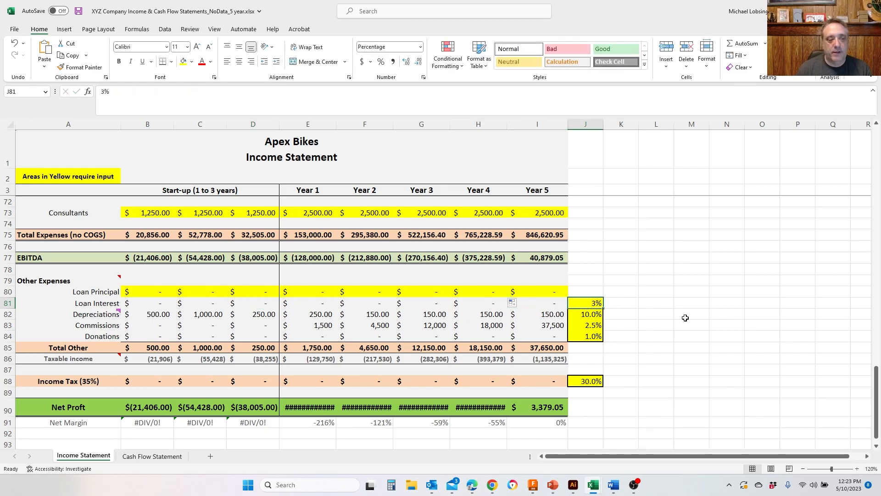
text(10)
key(Return)
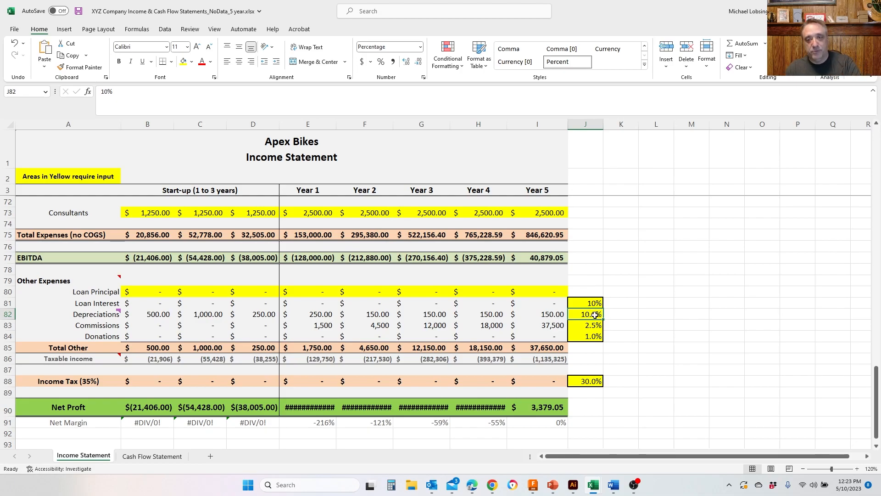
- Examine the Depreciations formula and its rate, and compare them with the Equipment costs in the operations section
click(162, 316)
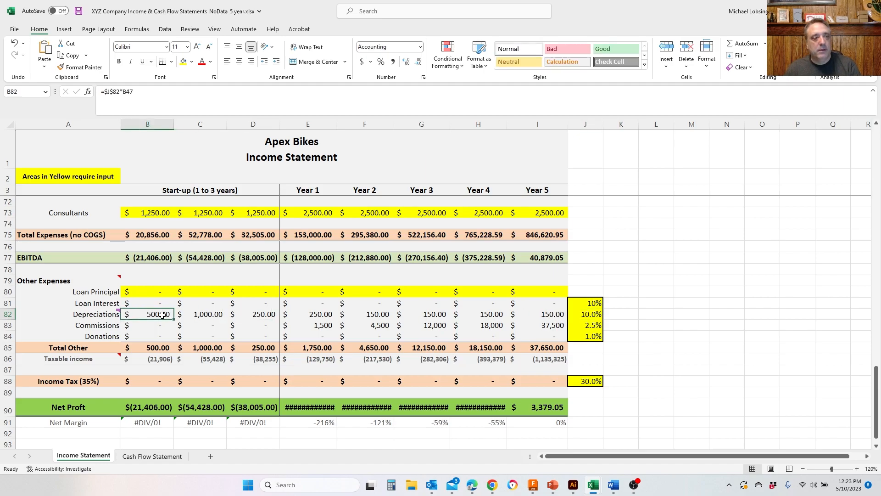
click(593, 315)
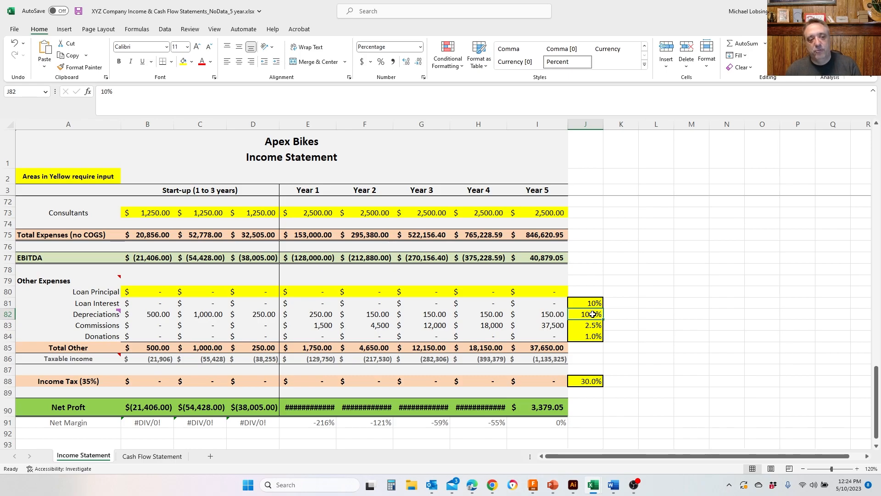
scroll(593, 314, up, 9)
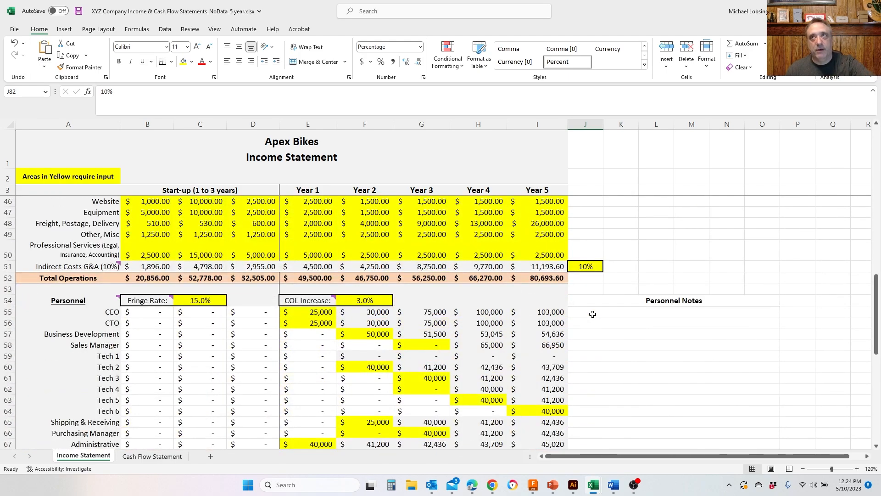
scroll(593, 314, down, 1)
scroll(593, 314, up, 2)
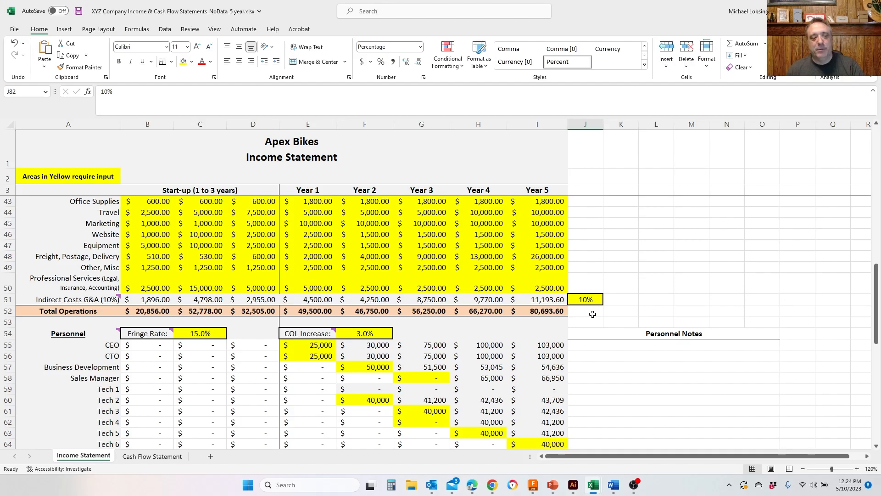
scroll(592, 314, down, 1)
scroll(592, 314, down, 4)
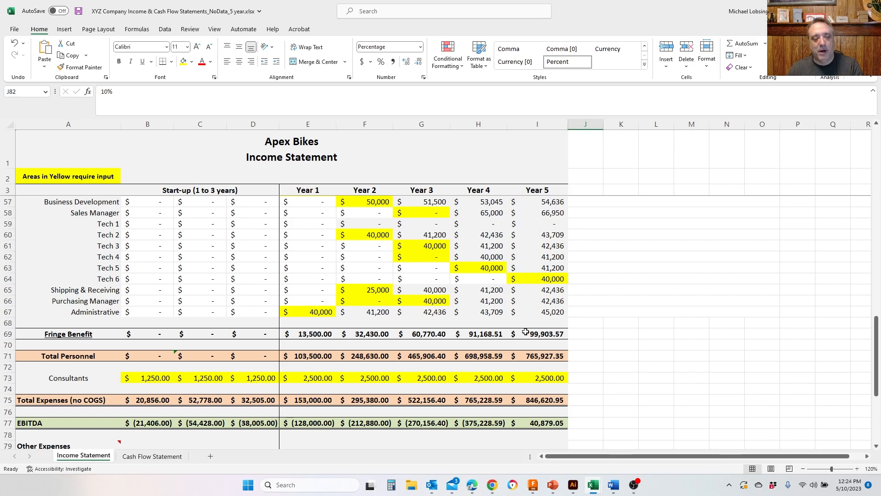
scroll(525, 331, down, 1)
scroll(526, 332, up, 2)
scroll(526, 331, down, 1)
scroll(526, 332, up, 1)
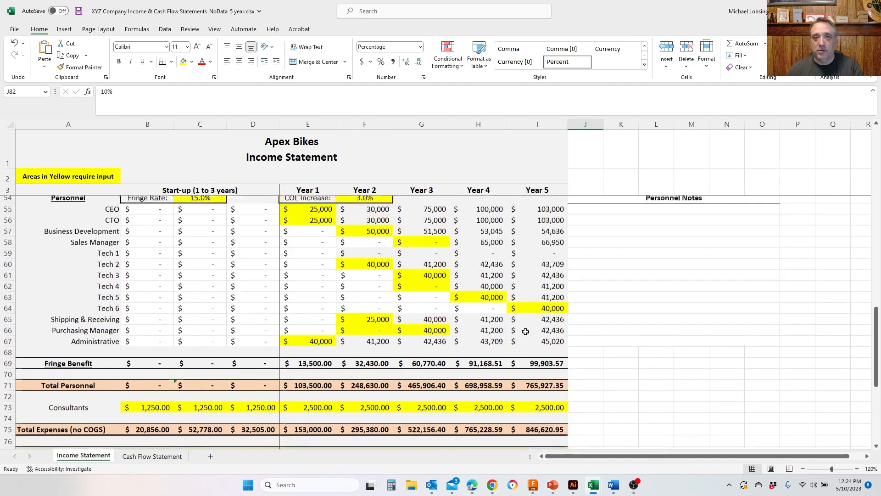
scroll(526, 331, down, 4)
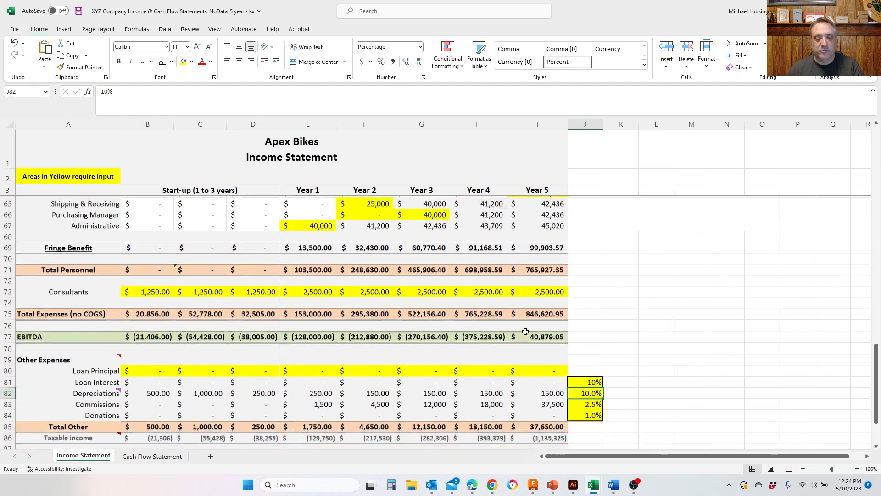
scroll(525, 331, down, 2)
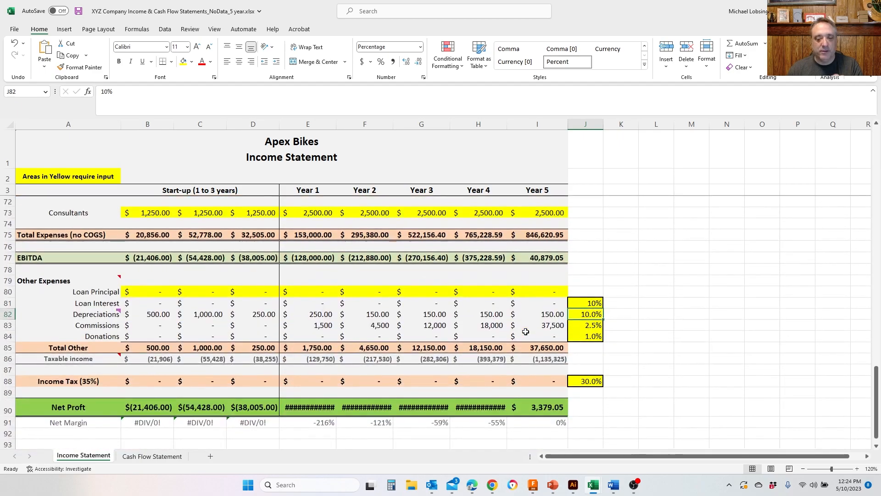
- Inspect the Commissions formulas for start-up and Years 1 to 5 against the commission rate cell
click(148, 325)
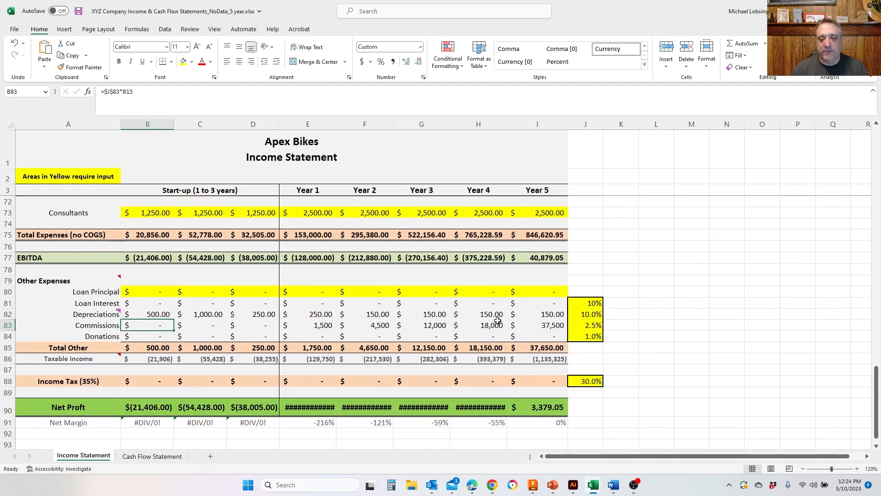
drag(533, 325, 316, 321)
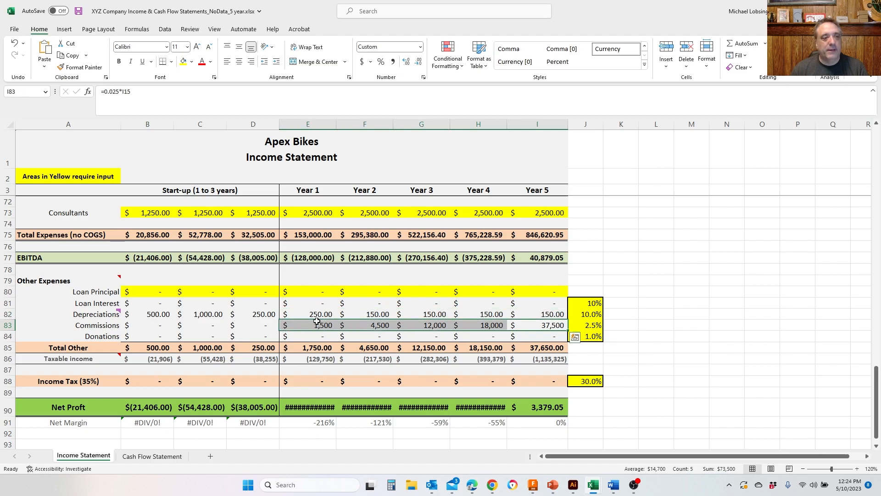
click(585, 325)
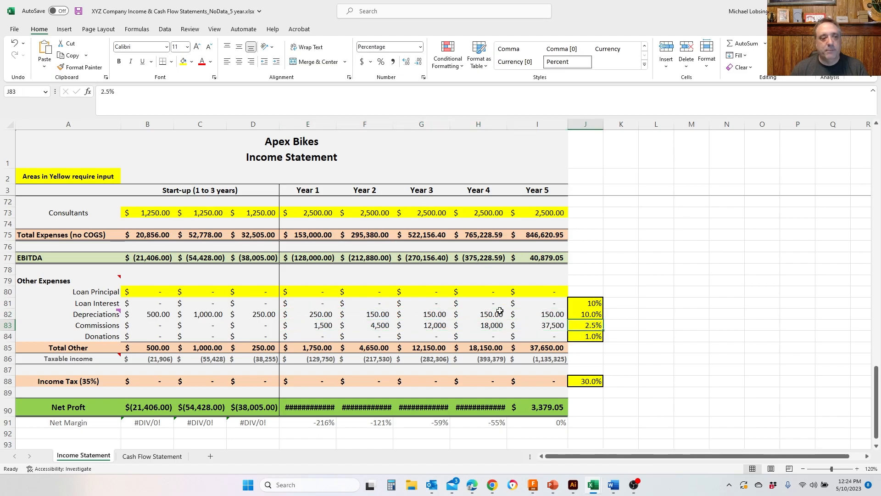
click(310, 324)
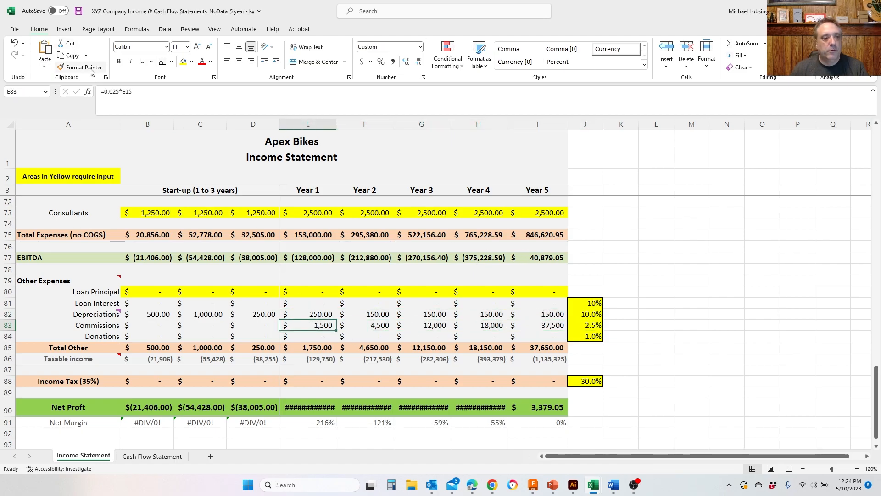
drag(120, 91, 107, 92)
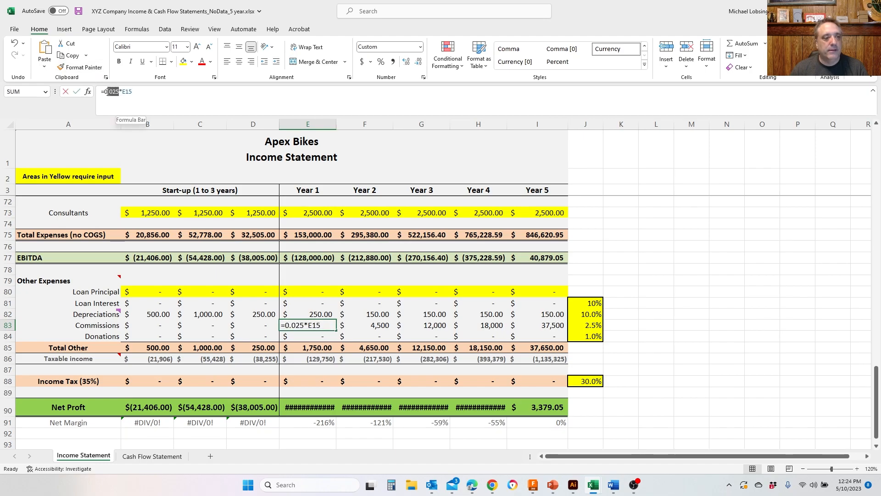
click(592, 325)
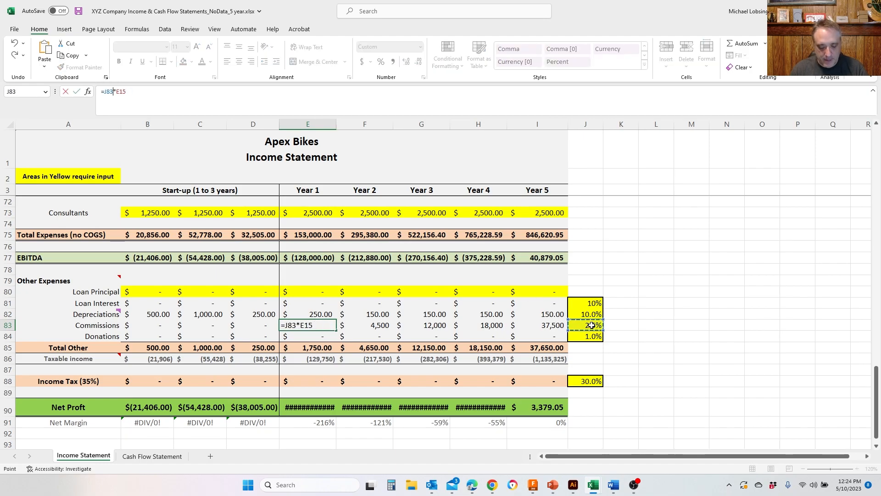
key(BackSpace)
key(F3)
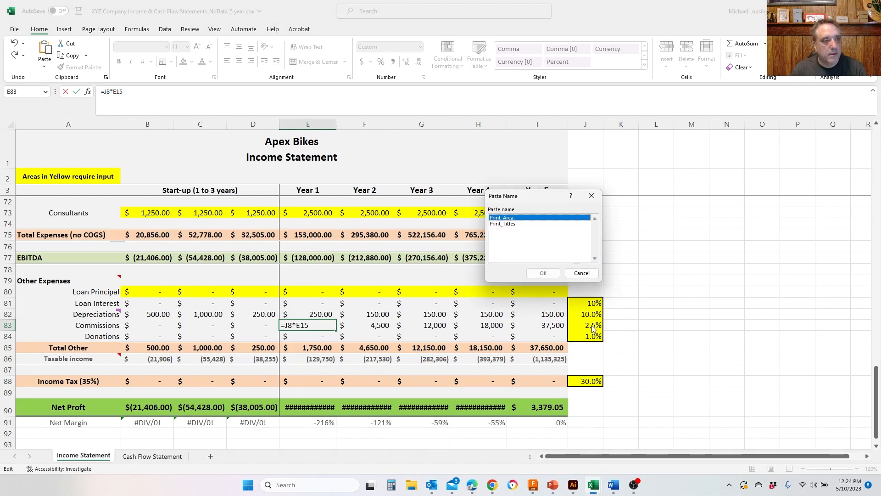
key(Return)
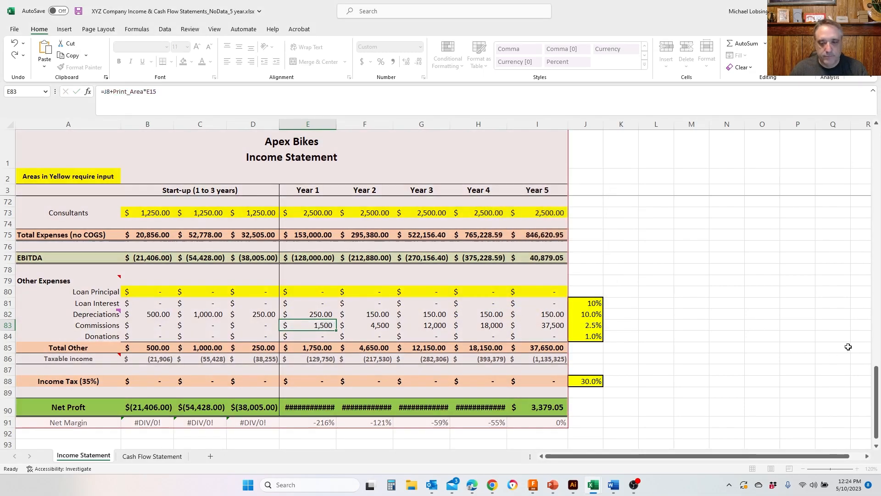
key(Escape)
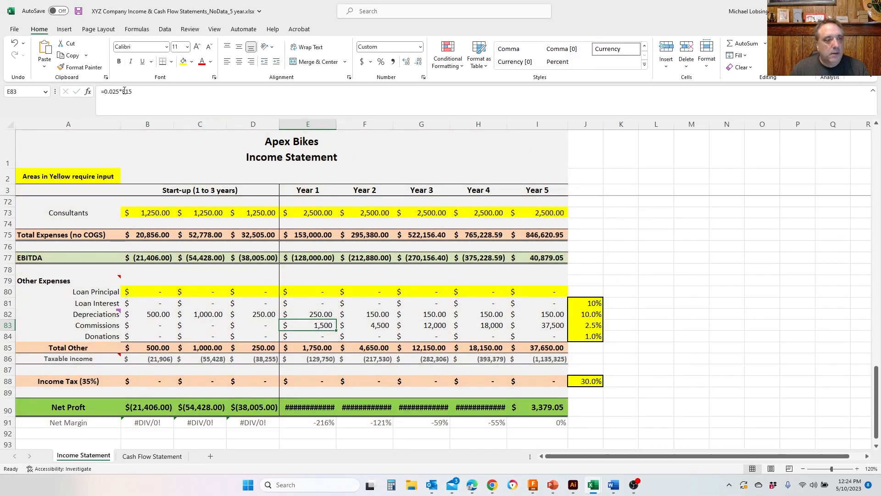
- Replace the fixed 0.025 in the Year 1 Commissions formula with an absolute reference to the commission rate, making it =$J$83*E15
double_click(111, 92)
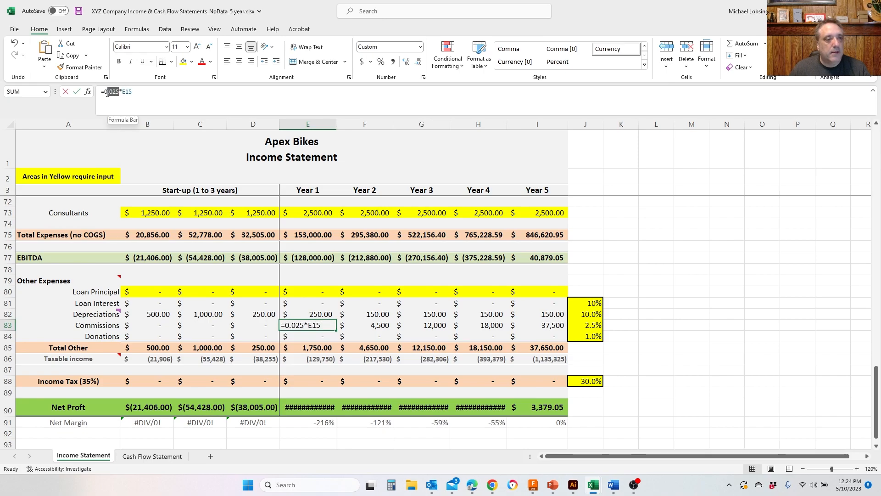
drag(107, 94, 105, 94)
click(591, 324)
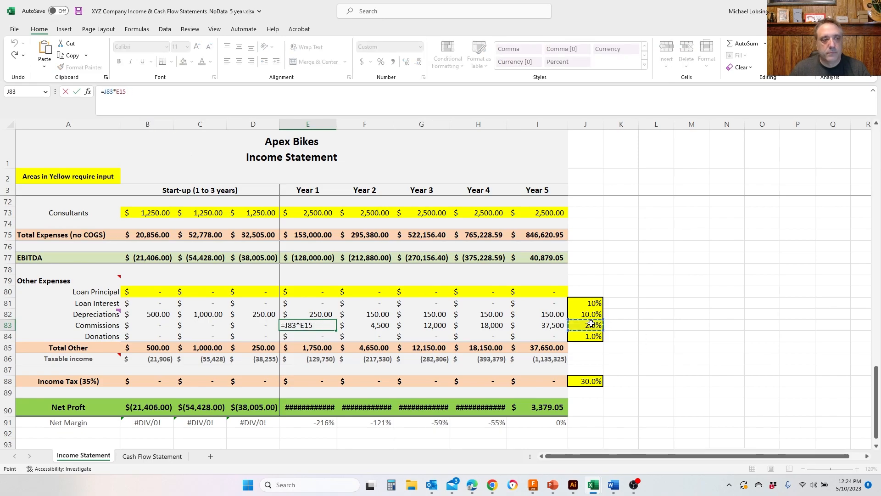
key(F4)
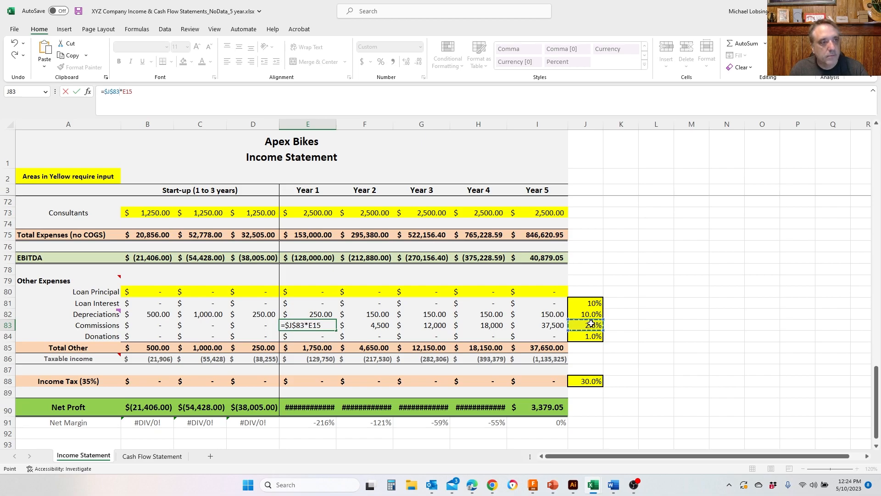
key(Return)
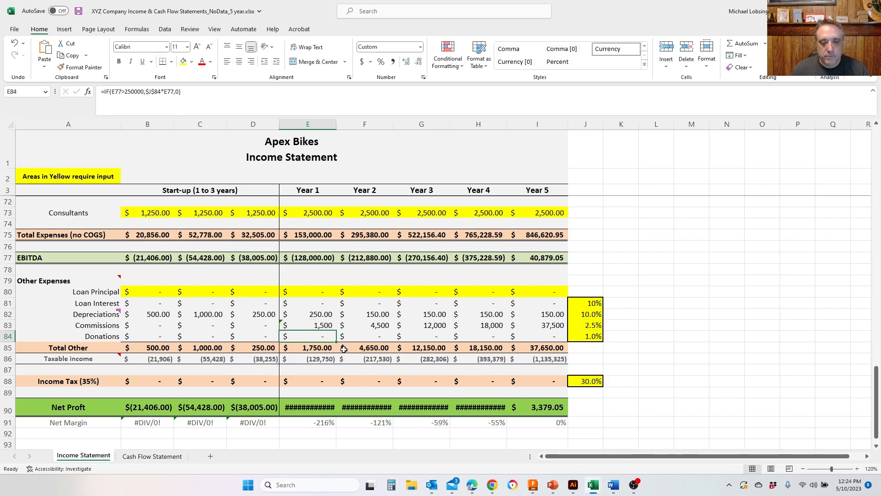
- Fill the Year 1 Commissions formula across to Years 2 through 5
click(328, 326)
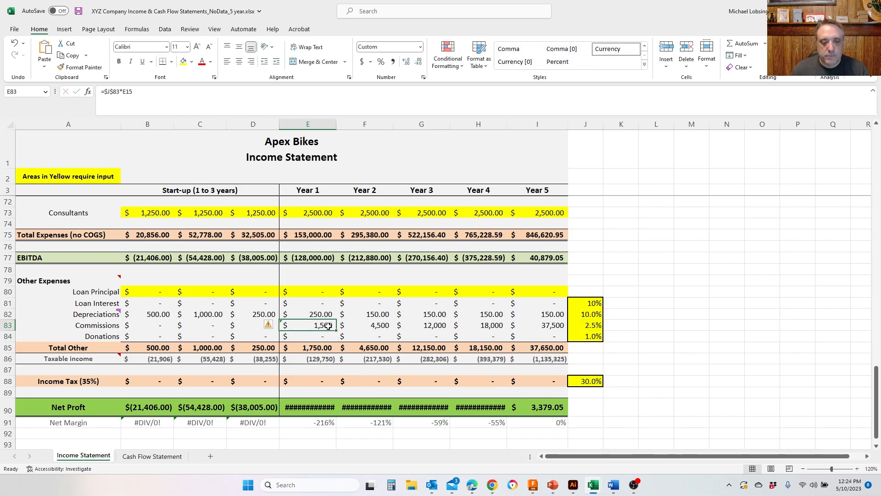
drag(336, 330, 556, 329)
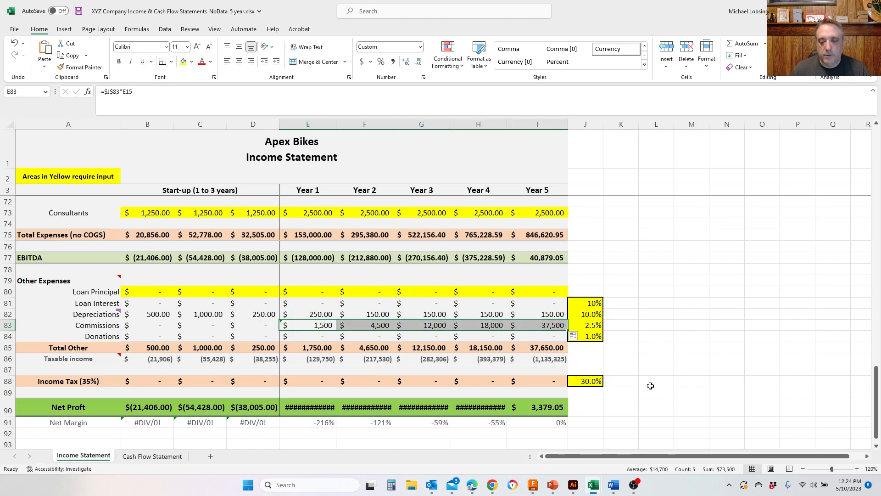
click(650, 386)
- AutoFit the widths of the Year 1 to Year 4 columns to show the full Net Profit amounts
scroll(651, 385, down, 1)
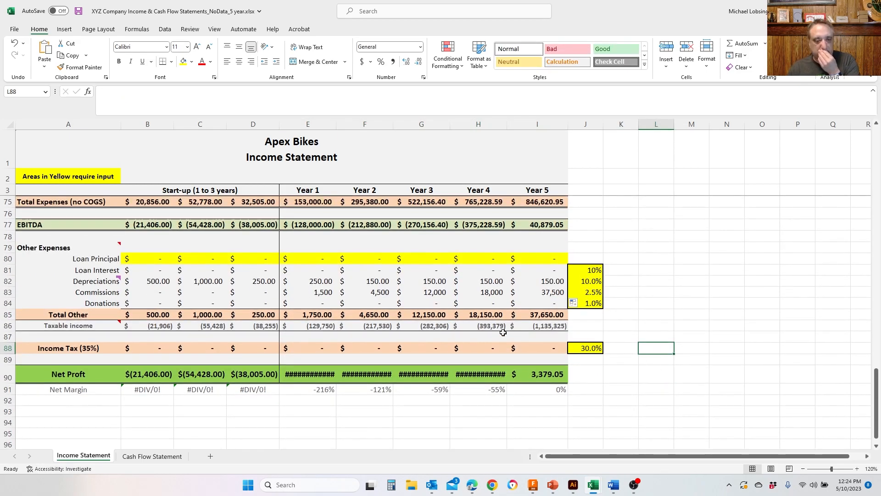
double_click(507, 125)
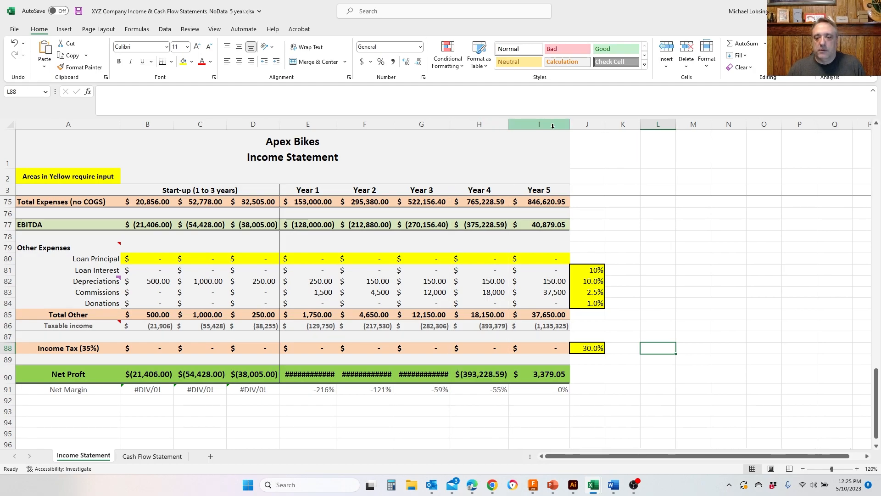
double_click(452, 128)
double_click(394, 124)
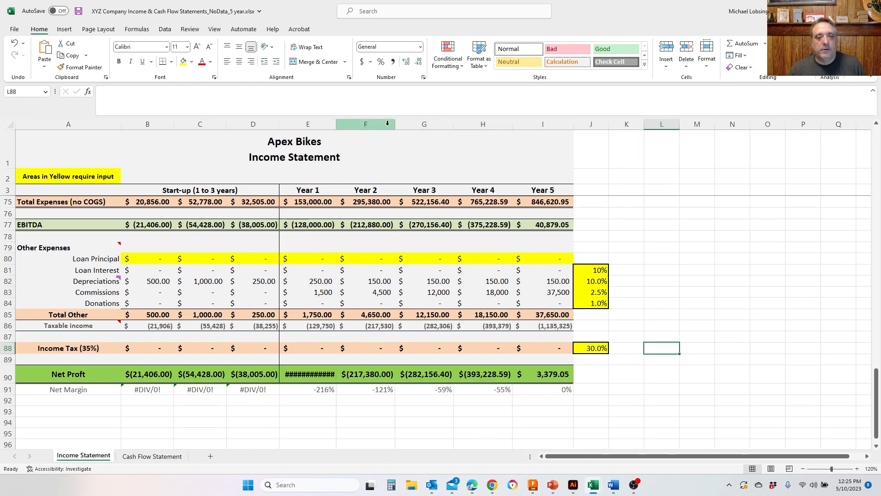
double_click(336, 124)
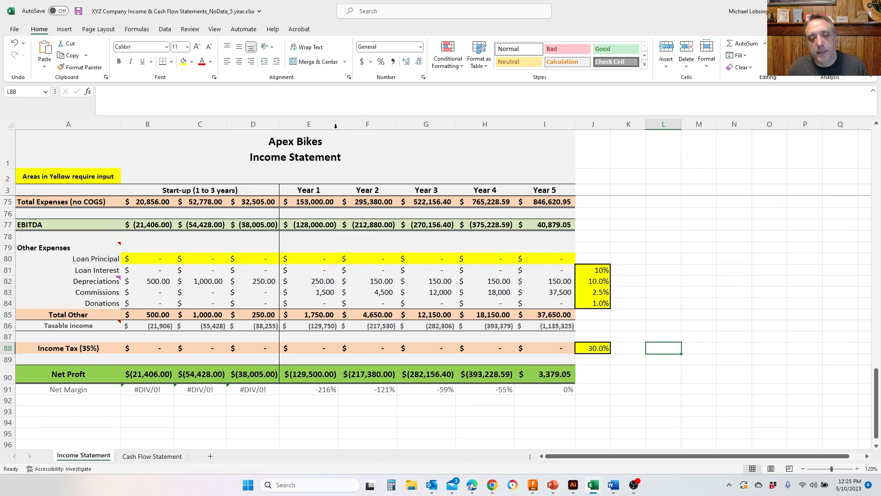
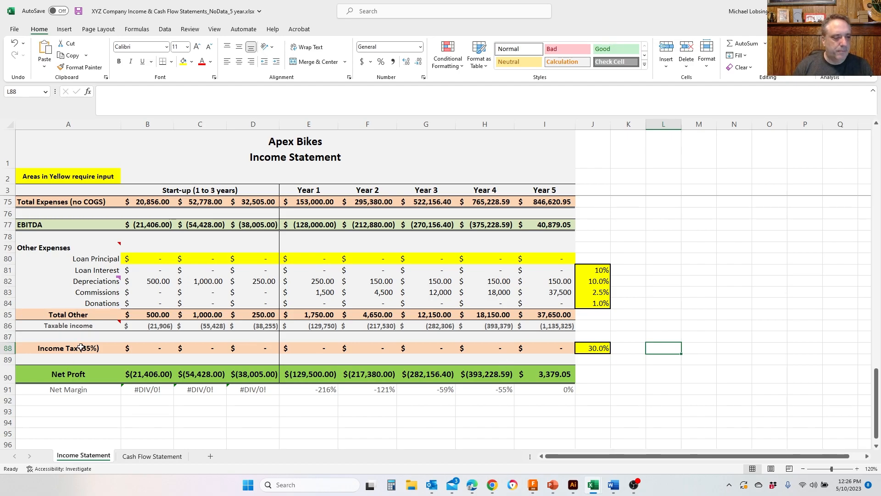
- Remove the "(35%)" suffix from the Income Tax row label so it reads only Income Tax
key(Home)
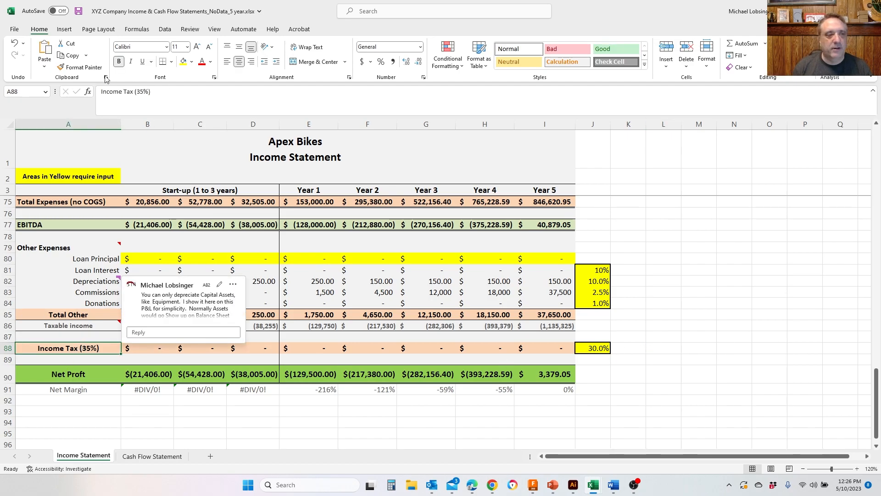
click(153, 91)
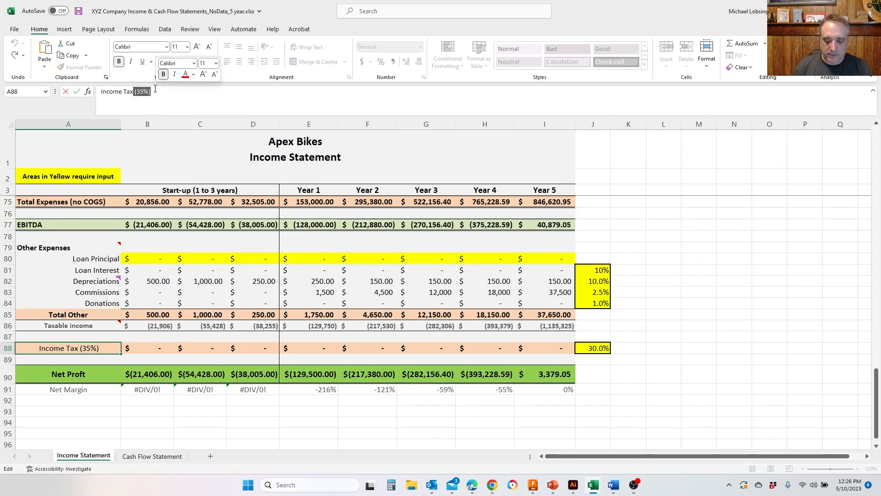
key(BackSpace)
key(BackSpace)
key(BackSpace)
key(BackSpace)
key(BackSpace)
key(BackSpace)
click(668, 370)
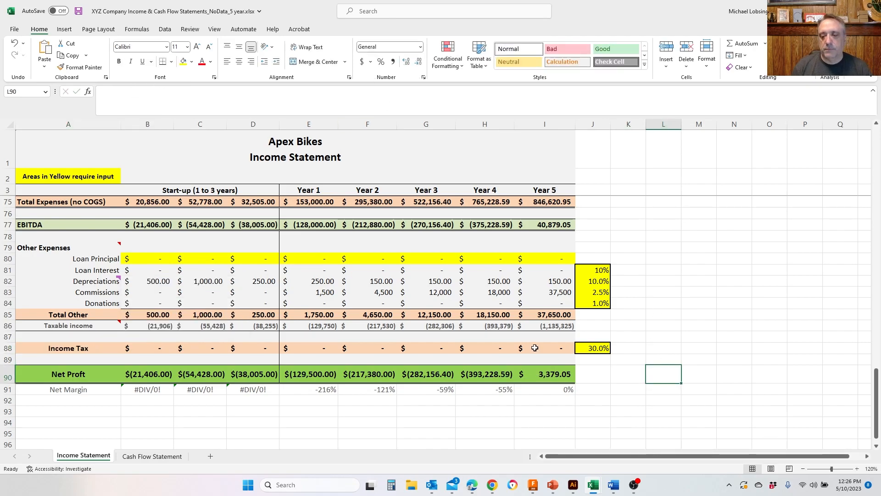
- Examine the income tax rate, then Product A's Projected Margin and the gross Profit Margin for Years 1 to 5
click(593, 349)
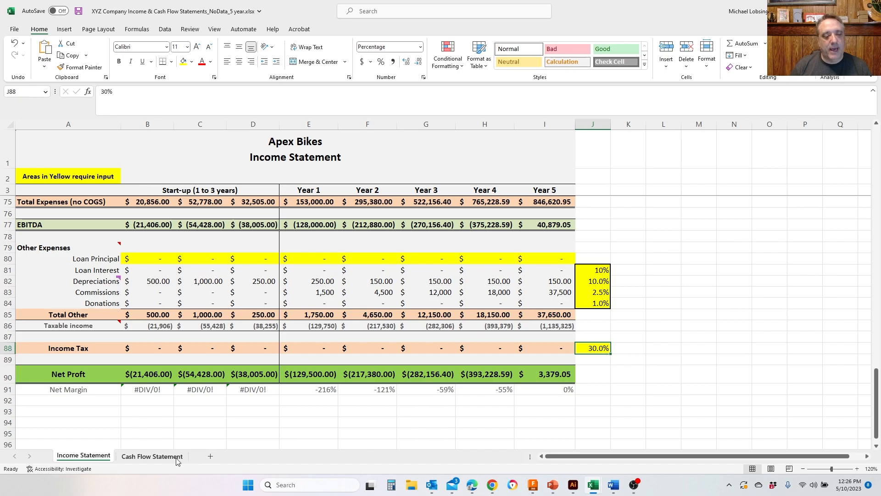
scroll(723, 403, up, 7)
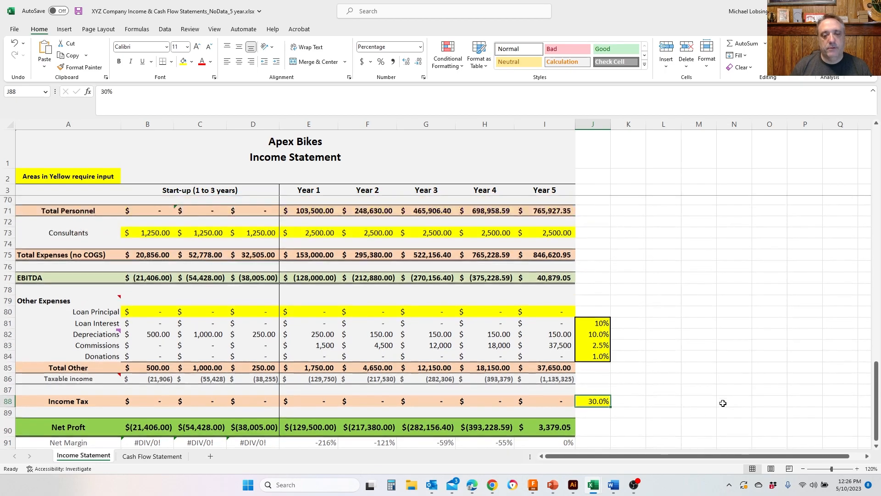
scroll(723, 403, up, 6)
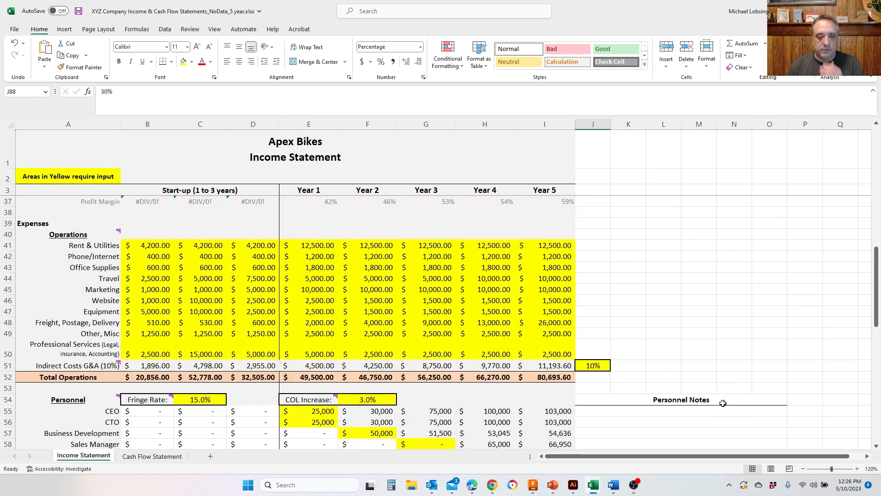
scroll(723, 403, up, 4)
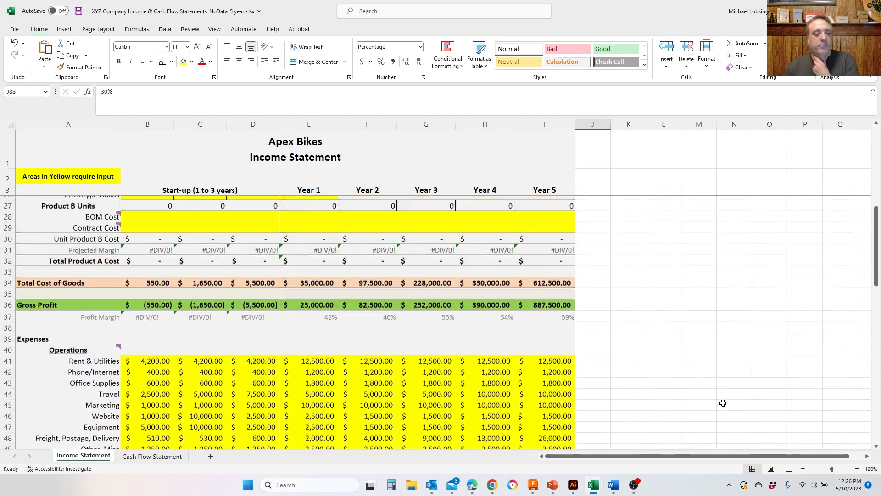
scroll(723, 403, up, 2)
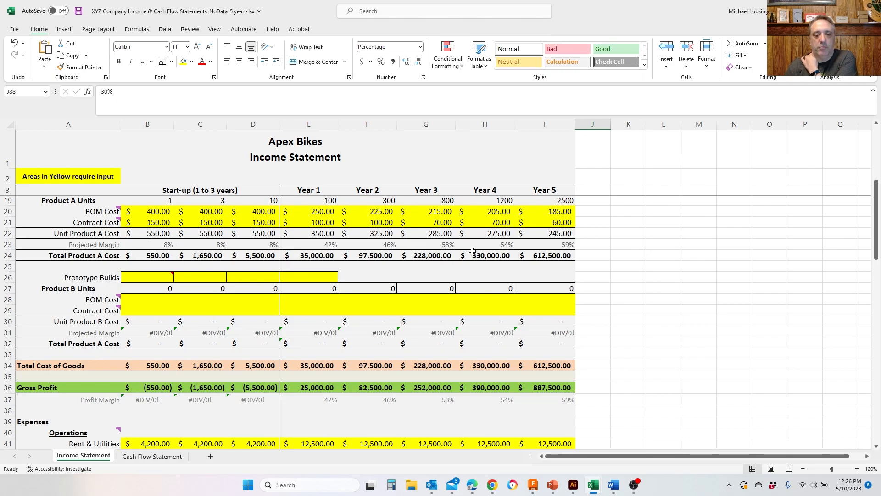
drag(558, 244, 321, 244)
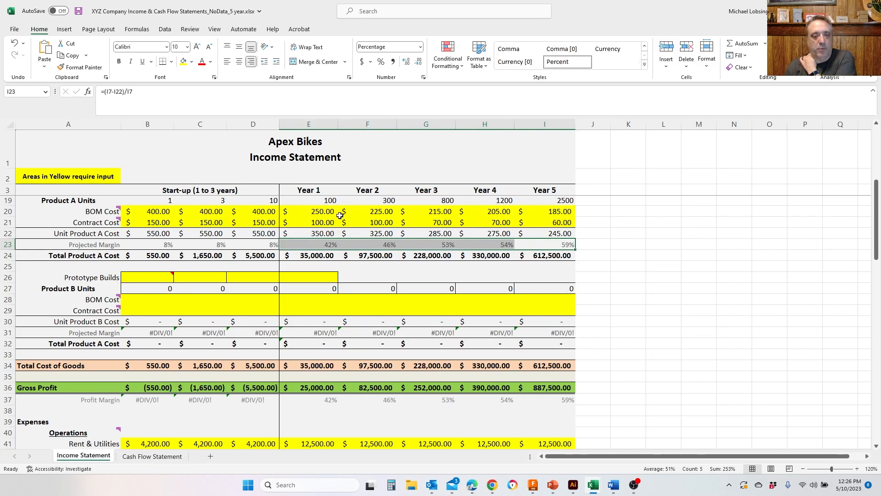
scroll(720, 320, up, 1)
scroll(721, 321, up, 5)
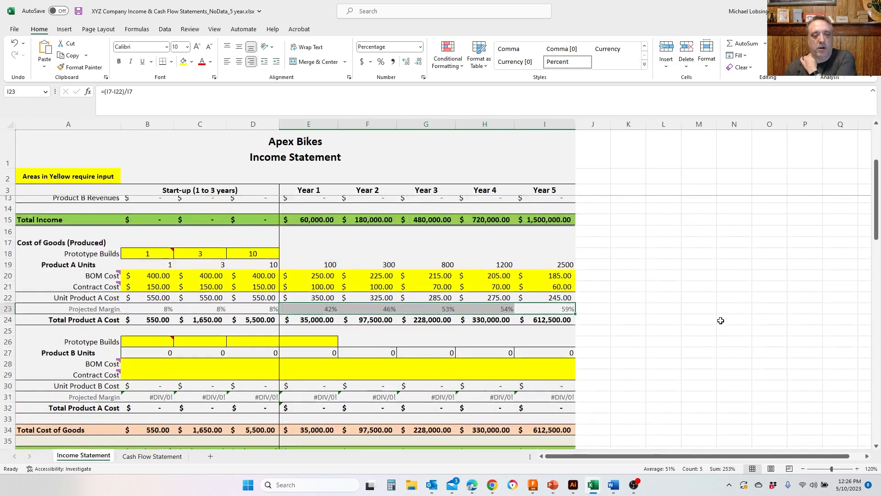
scroll(721, 320, down, 6)
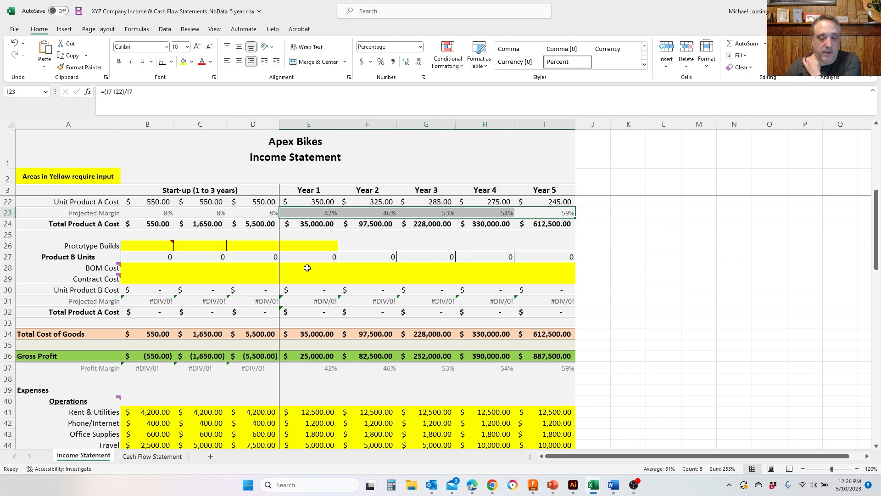
drag(296, 372, 534, 363)
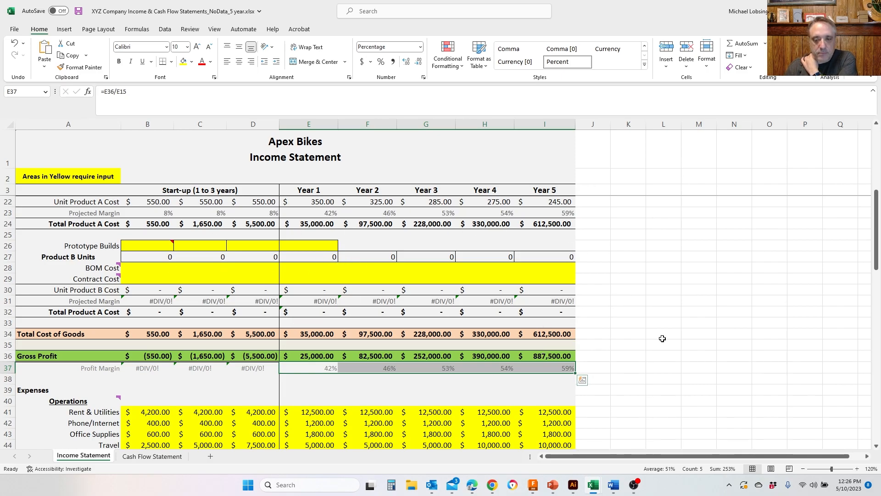
- Format the Year 5 Net Margin percentage to show one decimal place
scroll(662, 338, down, 1)
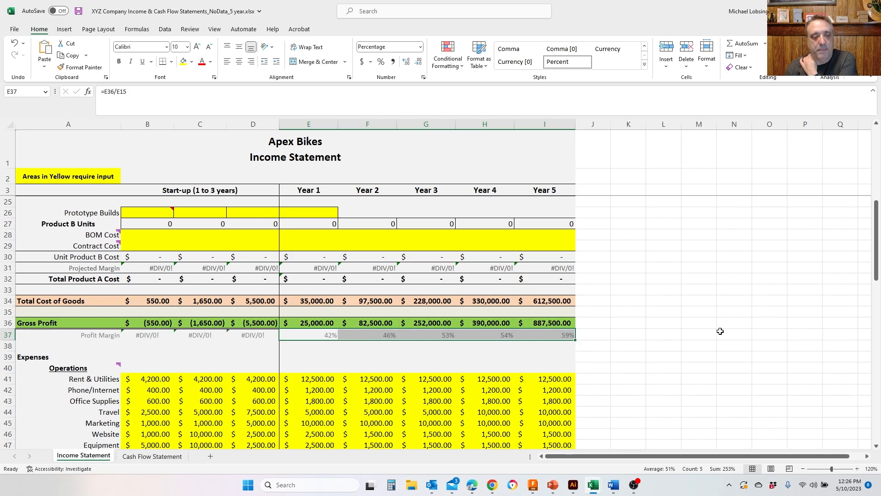
scroll(719, 331, down, 3)
scroll(720, 331, down, 2)
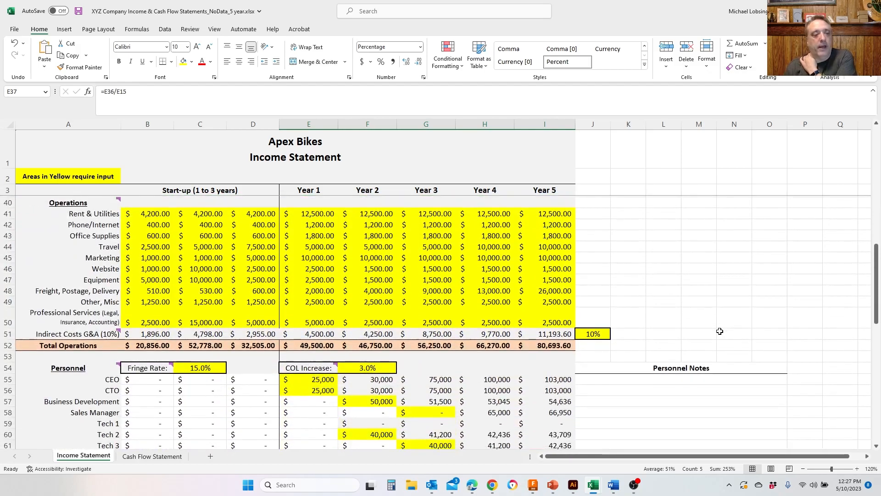
scroll(720, 331, up, 1)
scroll(720, 331, down, 8)
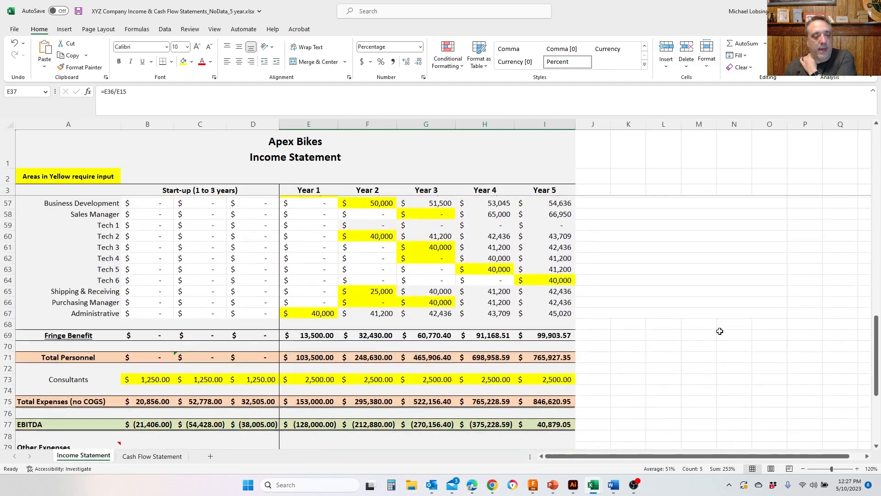
scroll(573, 358, down, 5)
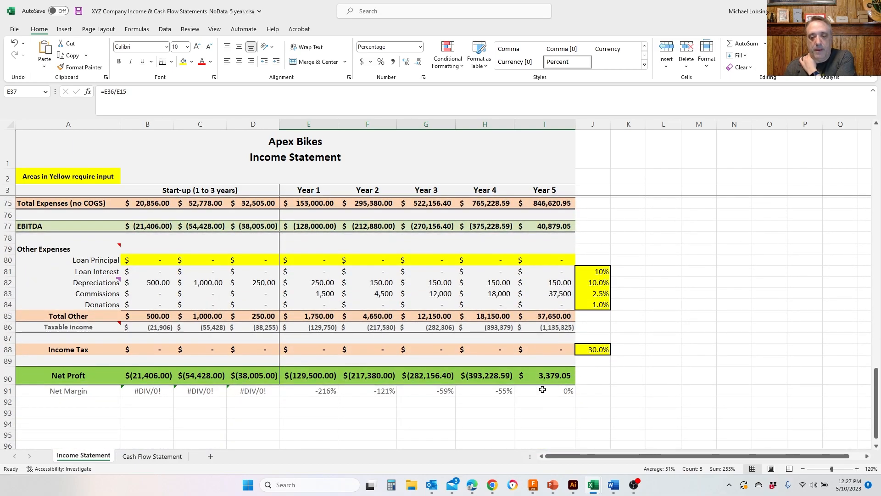
click(546, 390)
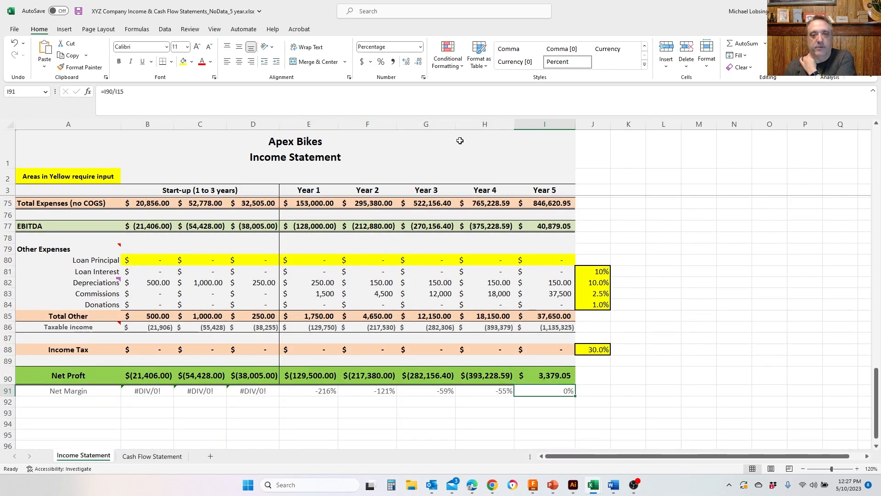
click(407, 64)
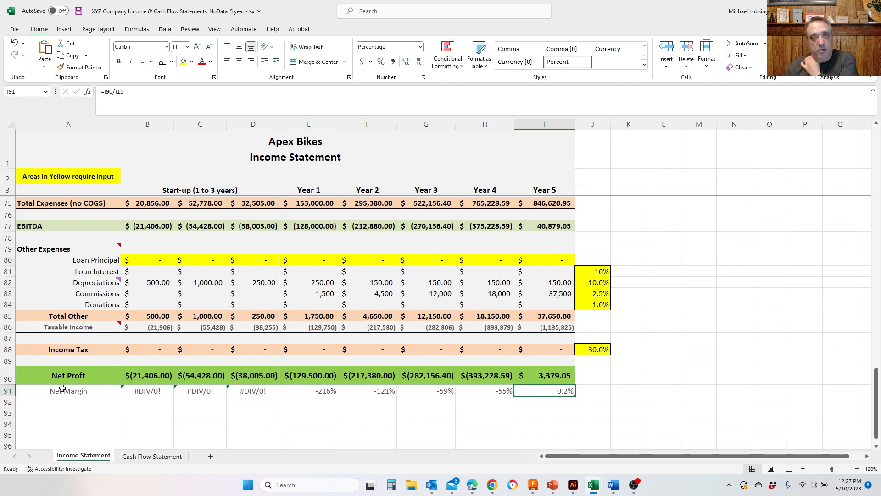
- Review the Product A unit sales, cost of goods, gross profit and operations expenses for possible adjustments
scroll(699, 362, up, 11)
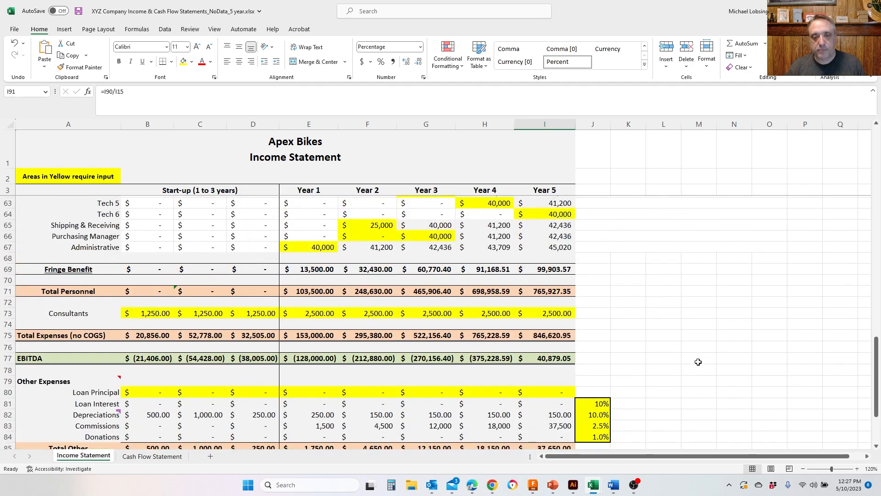
scroll(698, 362, up, 12)
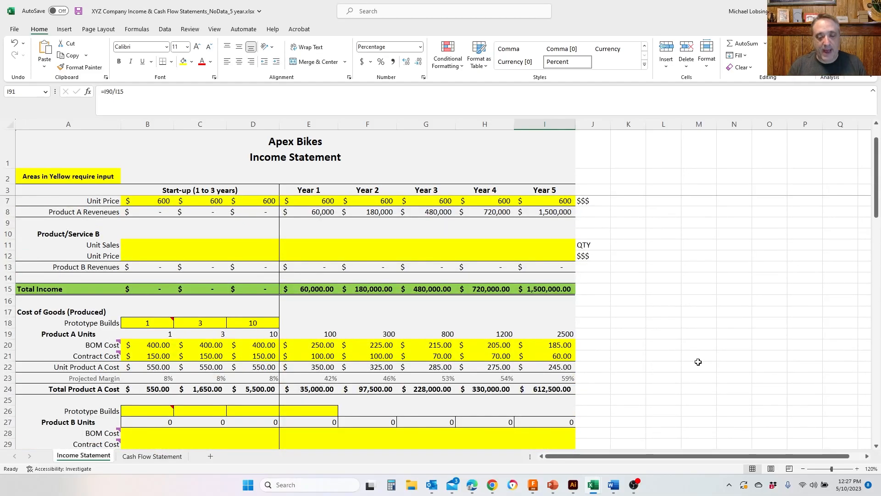
scroll(708, 357, up, 1)
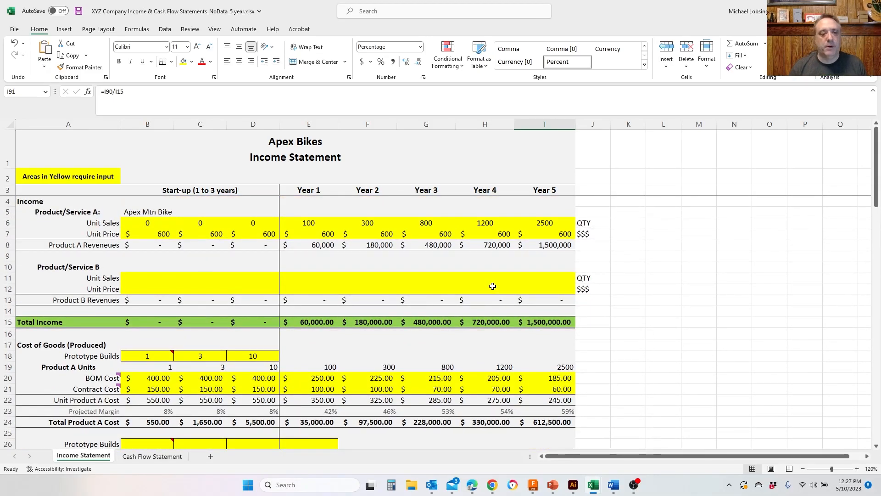
click(298, 222)
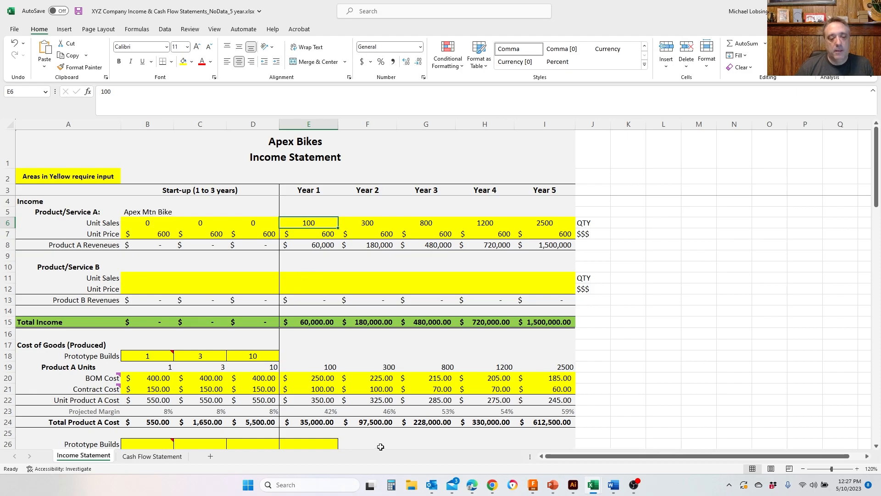
scroll(373, 422, down, 1)
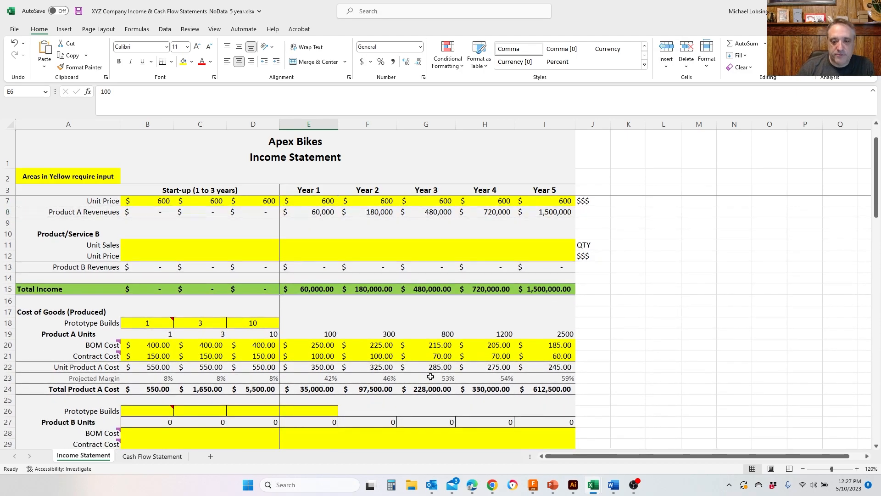
scroll(429, 383, down, 2)
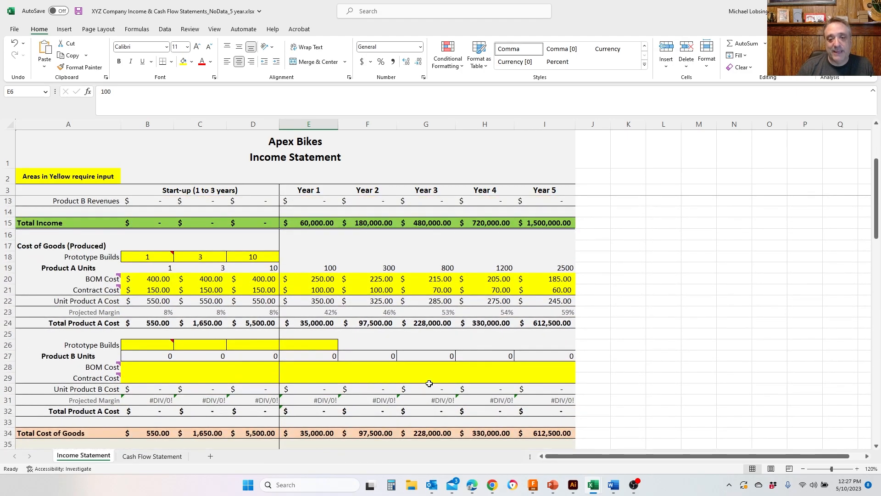
scroll(429, 383, down, 6)
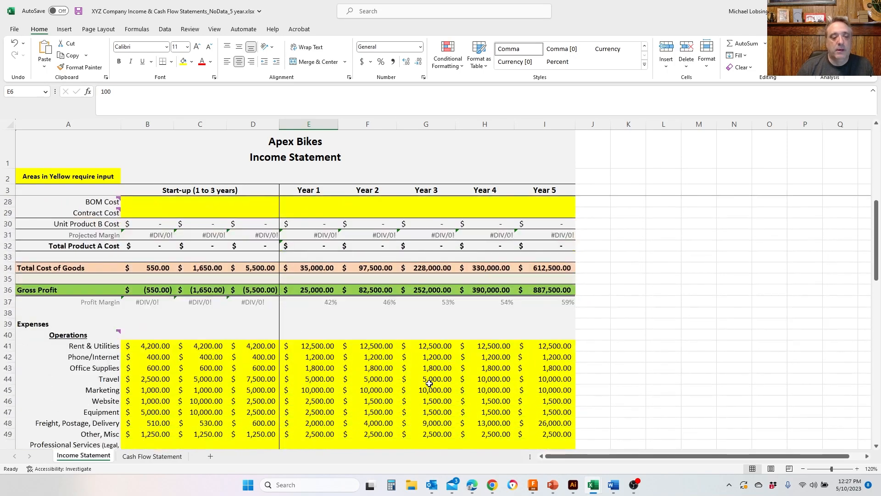
scroll(429, 383, down, 1)
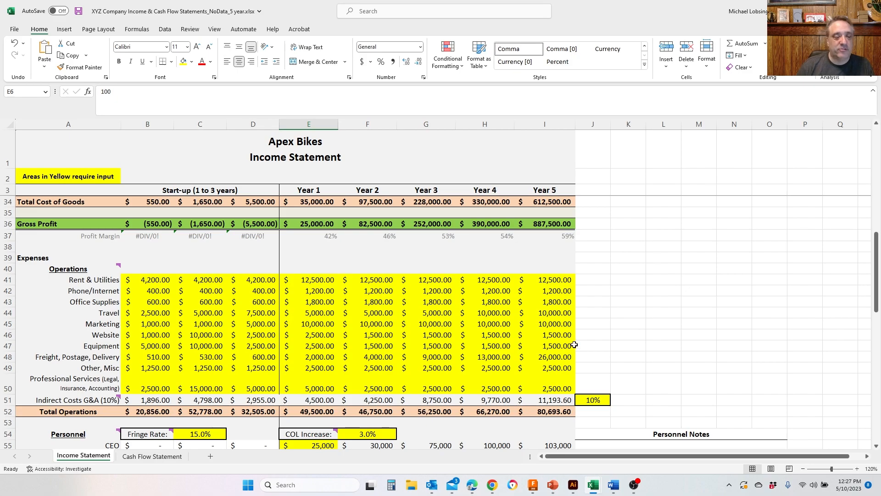
- Set the Year 4 salary for Tech 5 to 0 in the Personnel section
scroll(574, 345, down, 6)
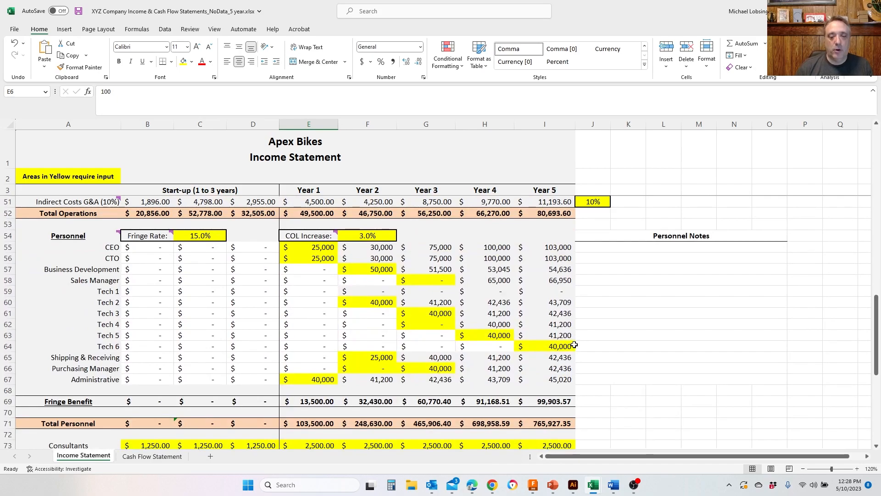
click(562, 346)
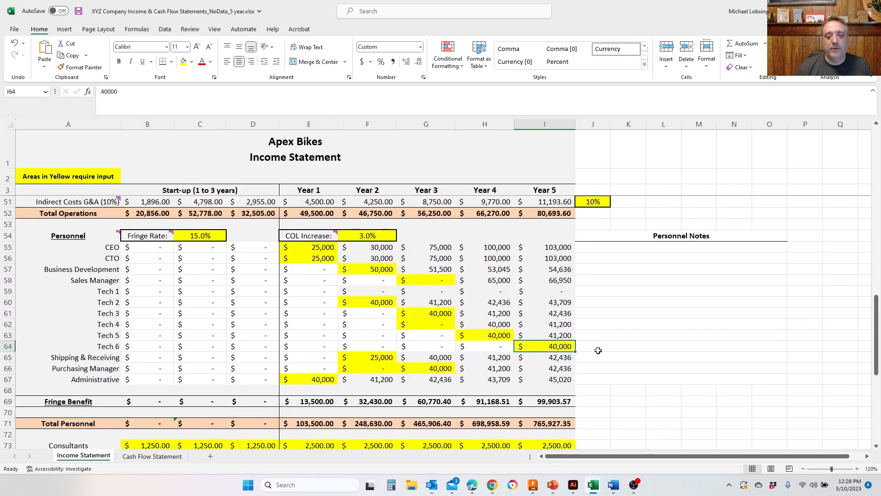
click(495, 337)
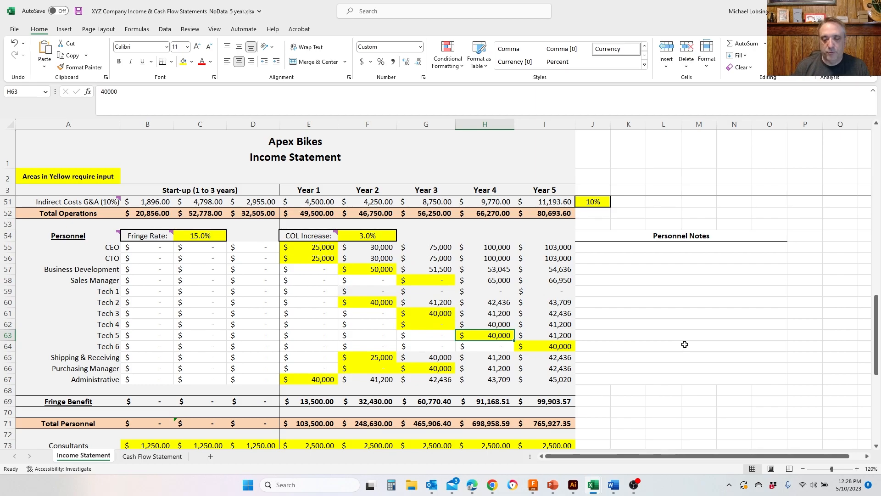
text(0)
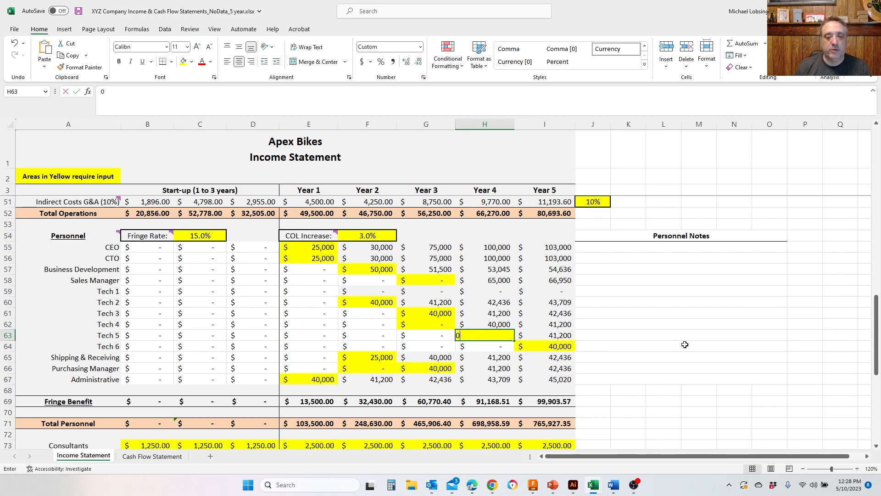
key(Return)
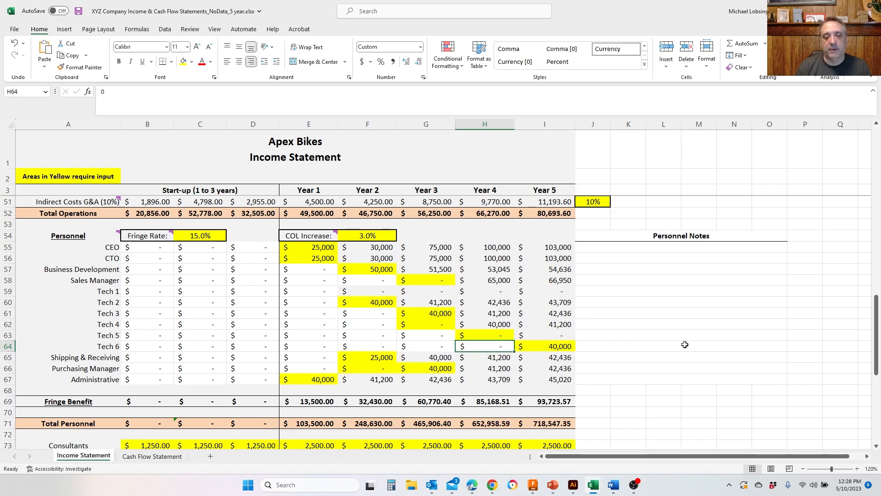
- Examine the Year 2 and Year 3 salaries in the Tech, Shipping & Receiving and Purchasing Manager rows for possible cuts
key(Left)
key(Left)
key(Up)
key(Up)
key(Up)
key(Up)
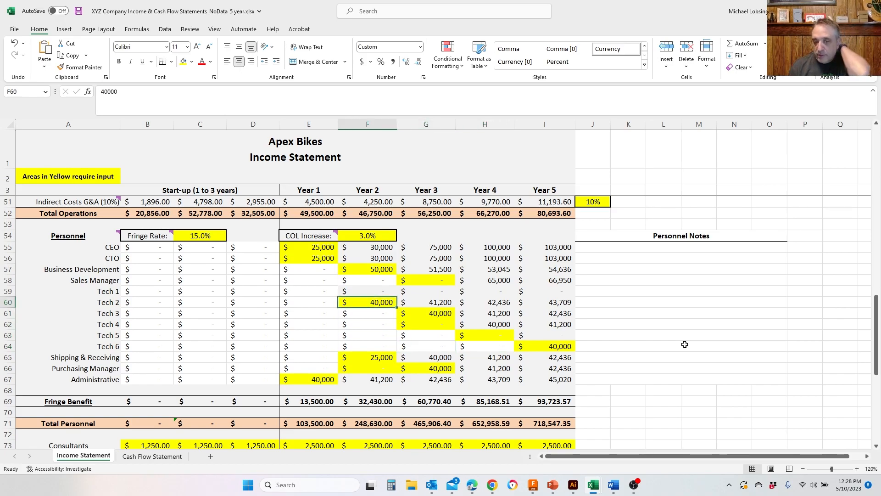
key(Right)
key(Down)
key(Down)
key(Down)
key(Down)
key(Down)
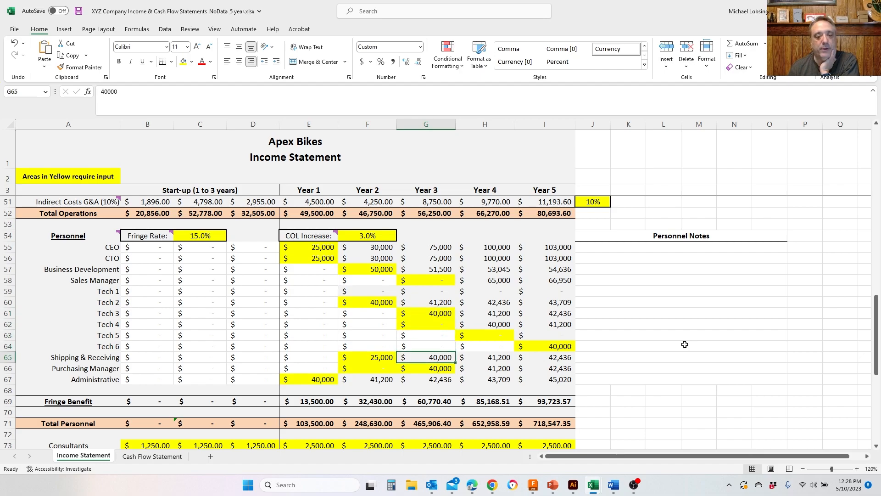
key(Down)
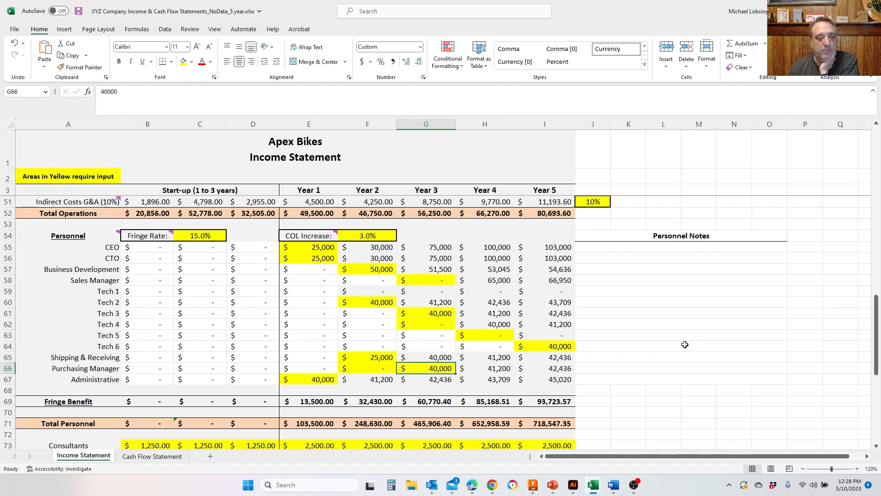
key(Up)
key(Up)
key(Up)
key(Up)
key(Up)
key(Left)
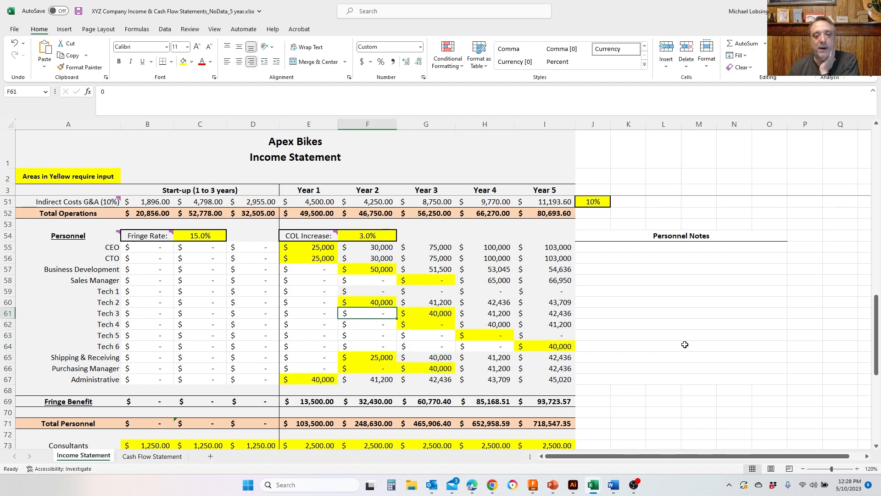
- Check the Year 3 Tech 3 salary and the Year 2 and Year 3 Business Development salaries for possible cuts
key(Right)
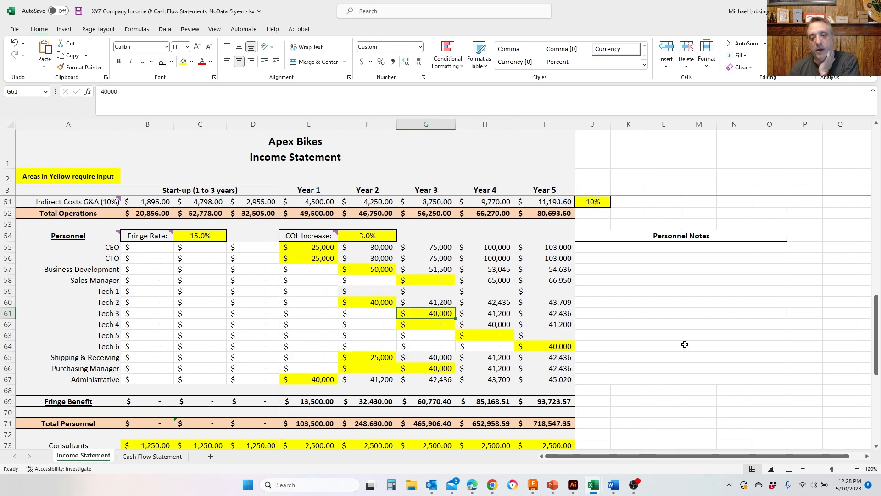
key(Up)
key(Up)
key(Up)
key(Up)
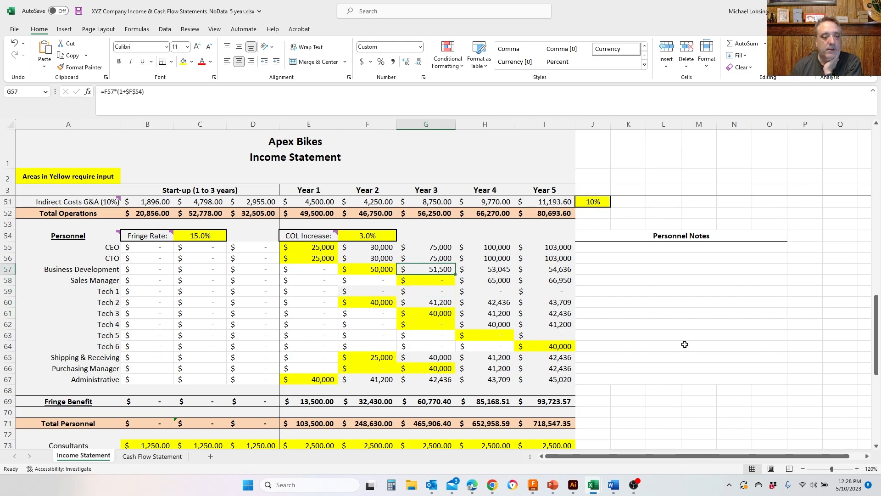
key(Left)
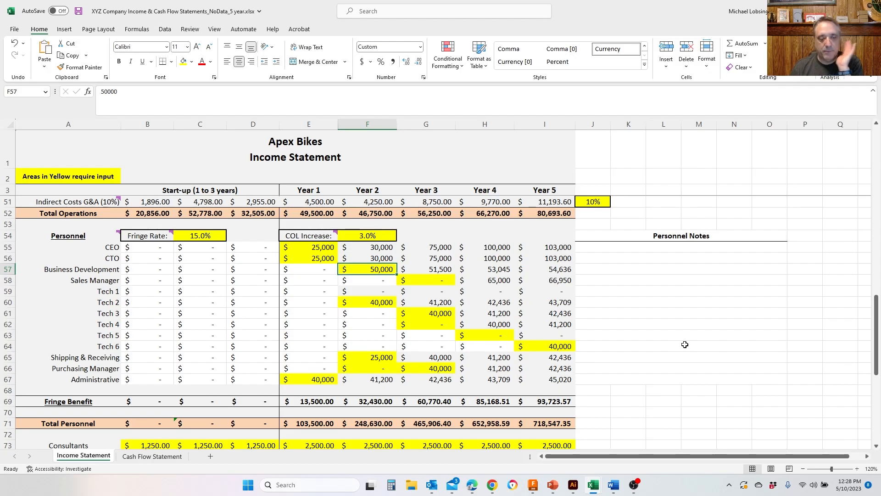
- Set the Year 1 Administrative salary to 20,000 in the Personnel section
key(Down)
key(Down)
key(Down)
key(Down)
key(Down)
key(Down)
key(Down)
key(Down)
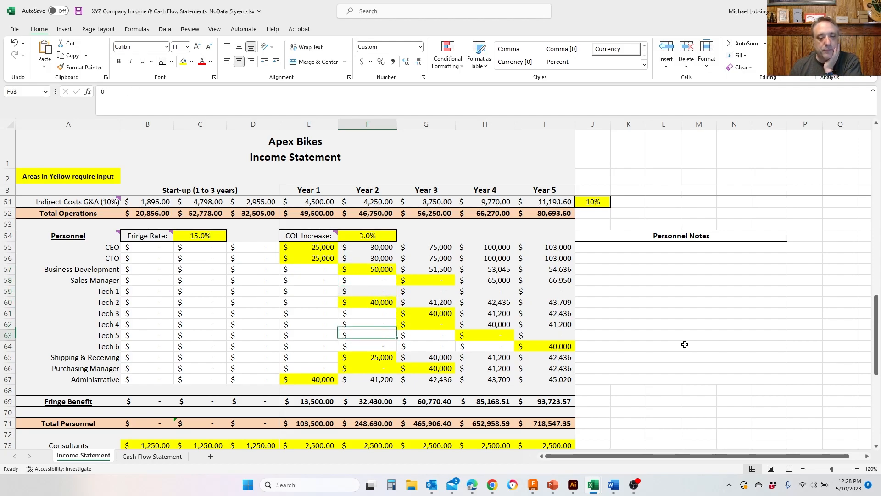
key(Down)
key(Down)
key(Left)
text(20)
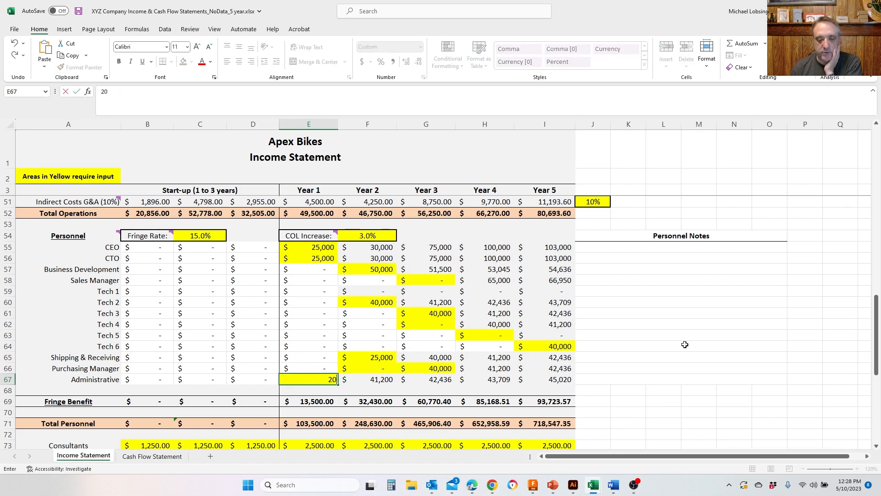
key(Right)
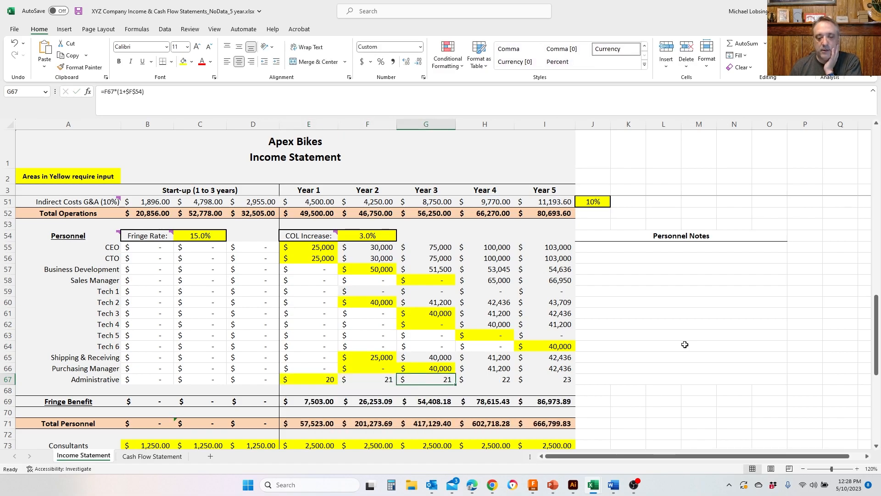
key(Left)
text(20,00)
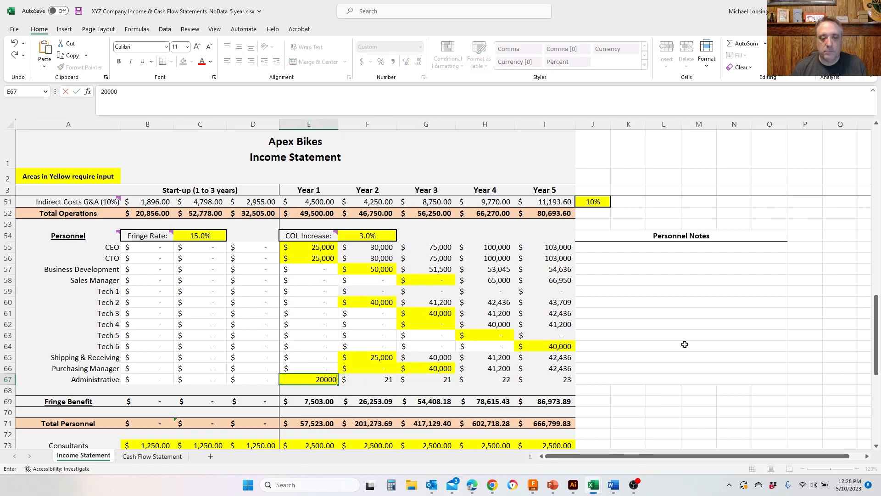
text(0)
key(Right)
key(Right)
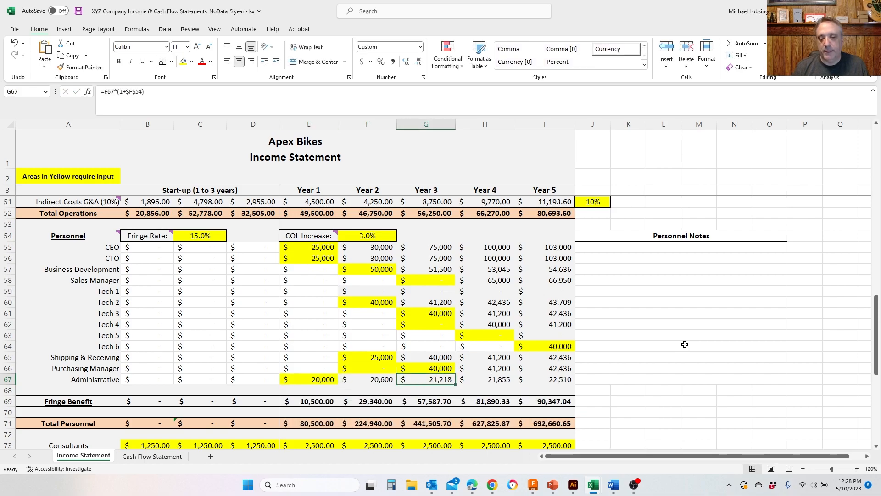
- Set the Year 4 Administrative salary to 40,000 in the Personnel section
key(Right)
text(40,0)
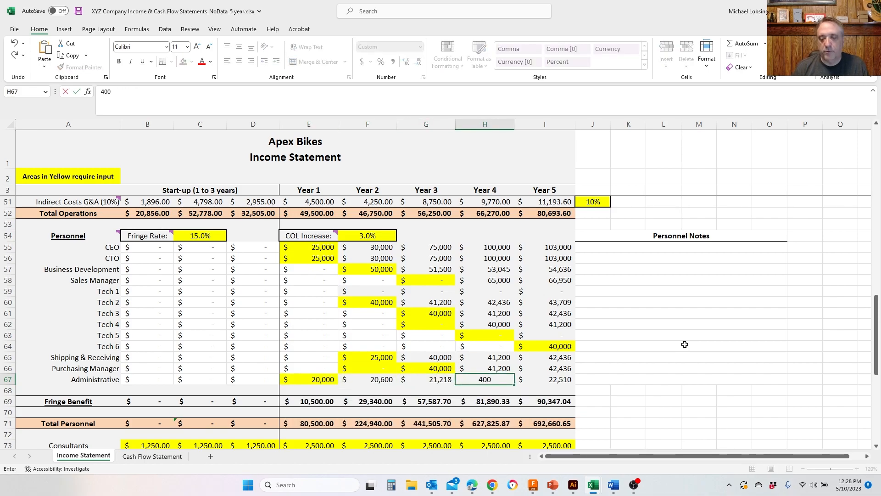
text(00)
key(Return)
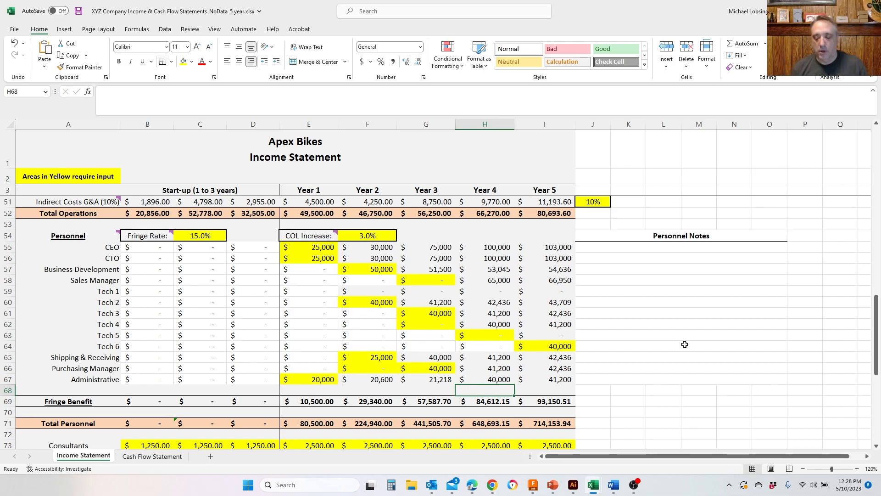
- Set the Year 1 Administrative salary to 25,000 in the Personnel section
key(Up)
key(Left)
key(Left)
key(Left)
text(250000)
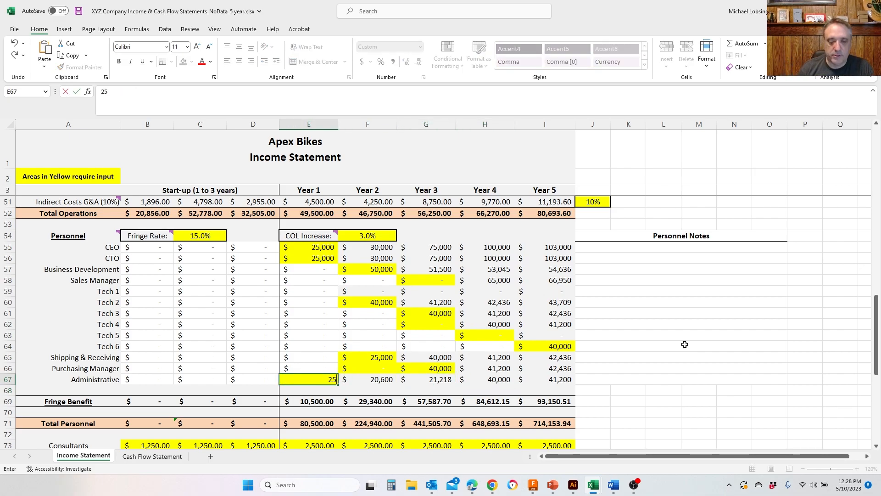
key(Right)
key(Right)
key(Right)
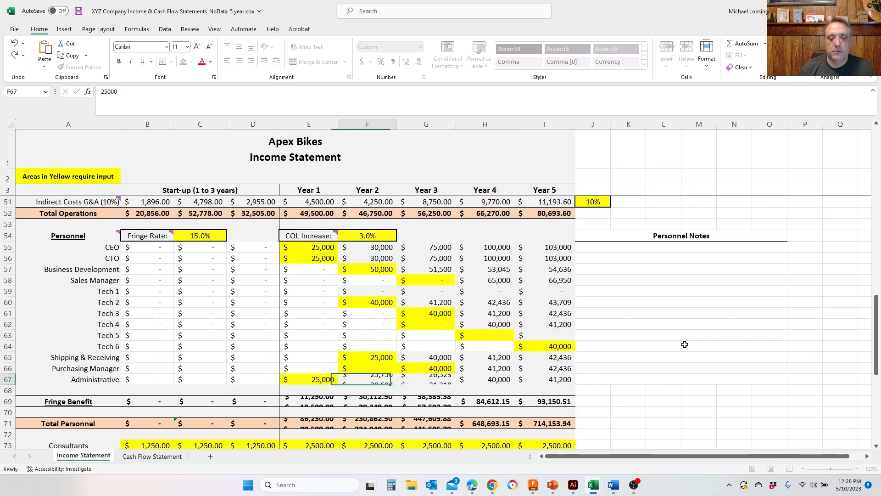
- Examine the EBITDA, Net Profit and Net Margin rows across all years after the Administrative salary changes
scroll(685, 344, down, 5)
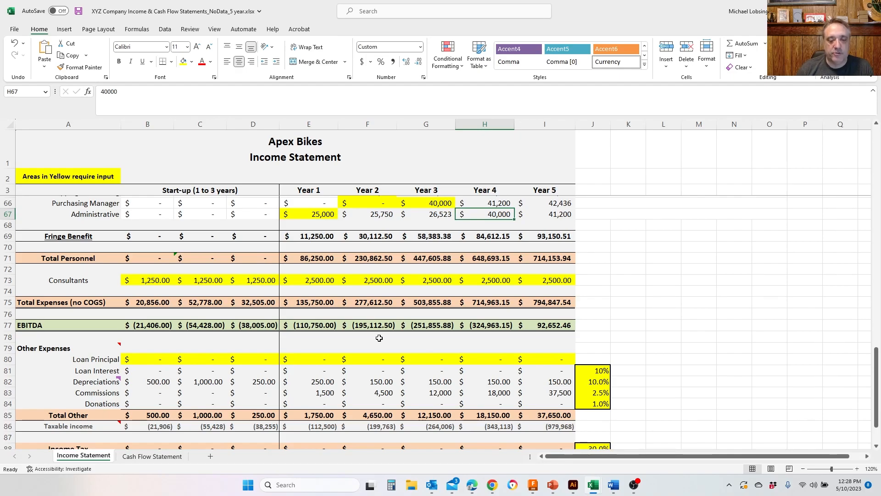
scroll(375, 338, down, 4)
scroll(427, 356, up, 2)
scroll(427, 356, up, 2)
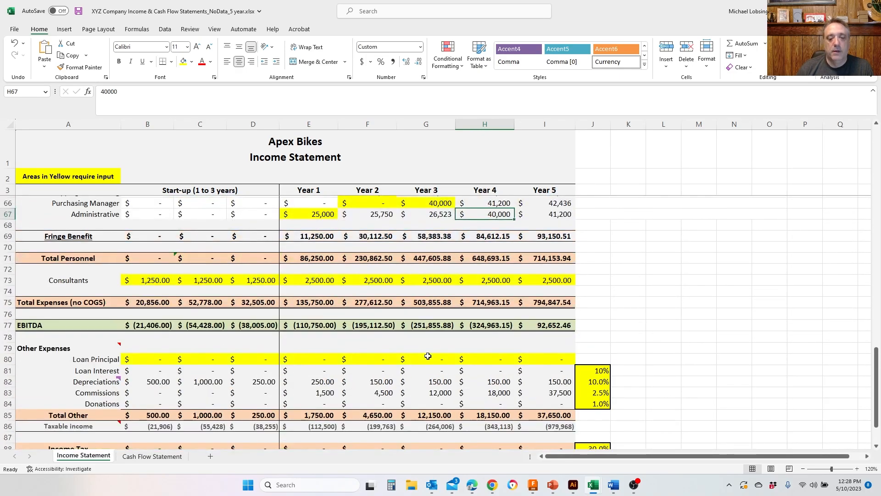
scroll(427, 355, down, 4)
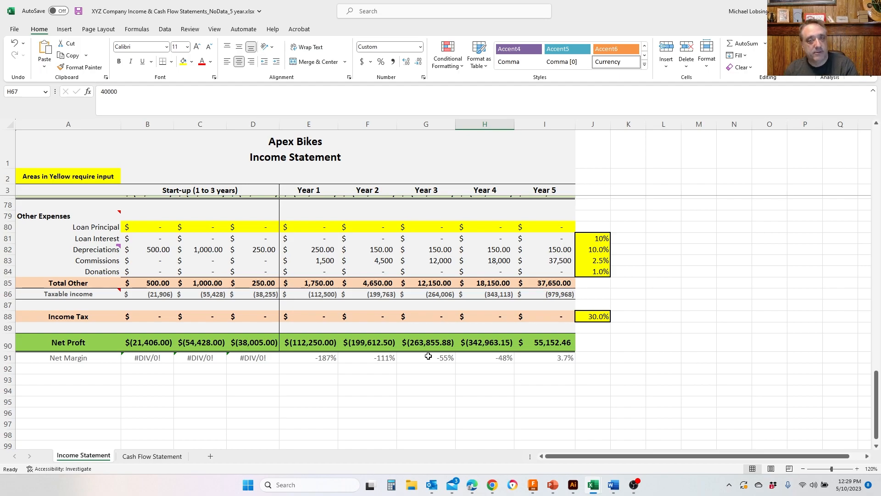
scroll(429, 357, up, 4)
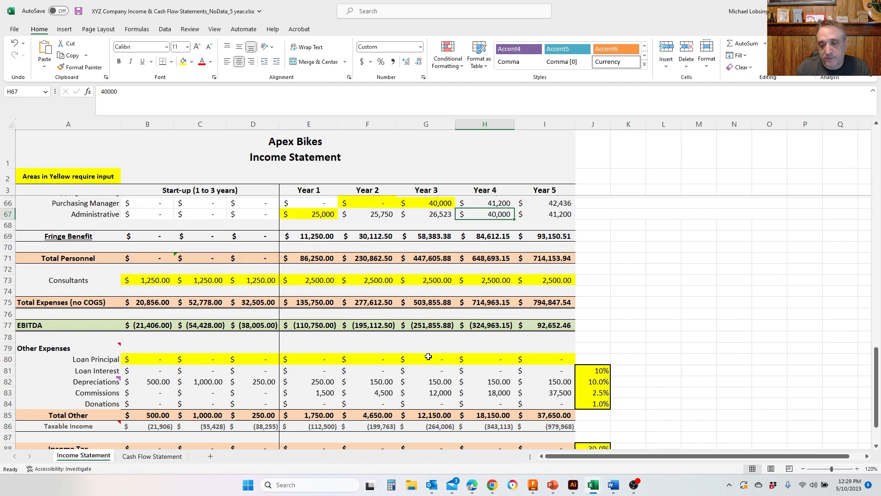
- Set the Product A unit price in the first start-up column of the Income section to 750
click(636, 311)
scroll(636, 311, up, 1)
scroll(636, 312, up, 10)
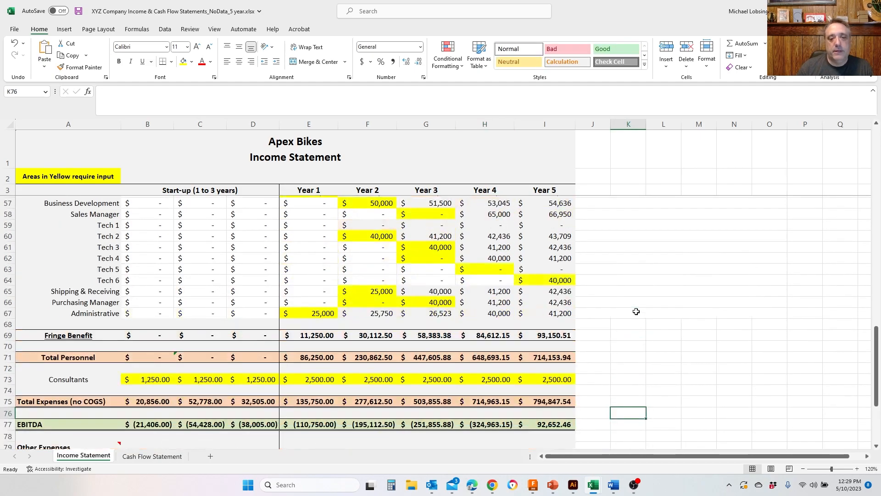
scroll(636, 311, up, 8)
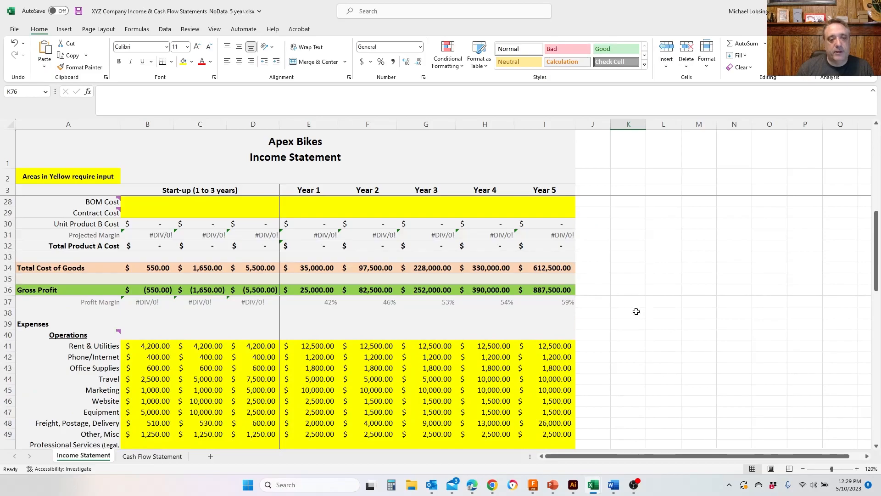
scroll(641, 294, up, 2)
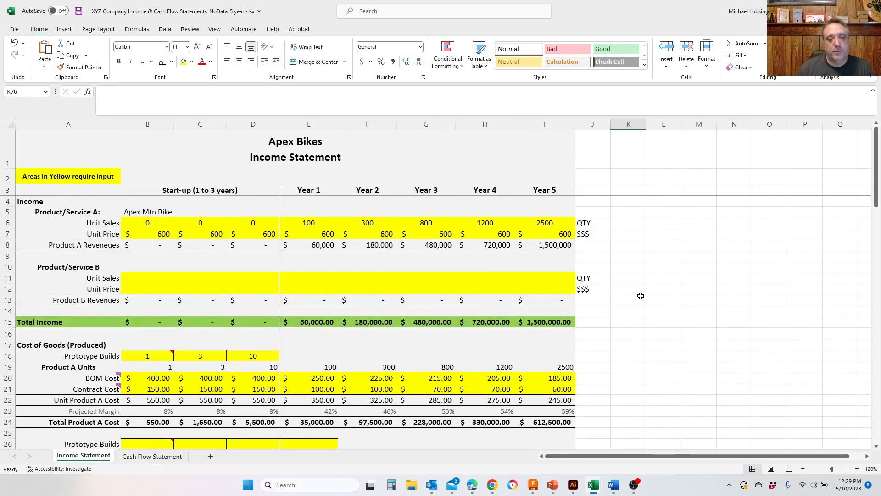
click(162, 236)
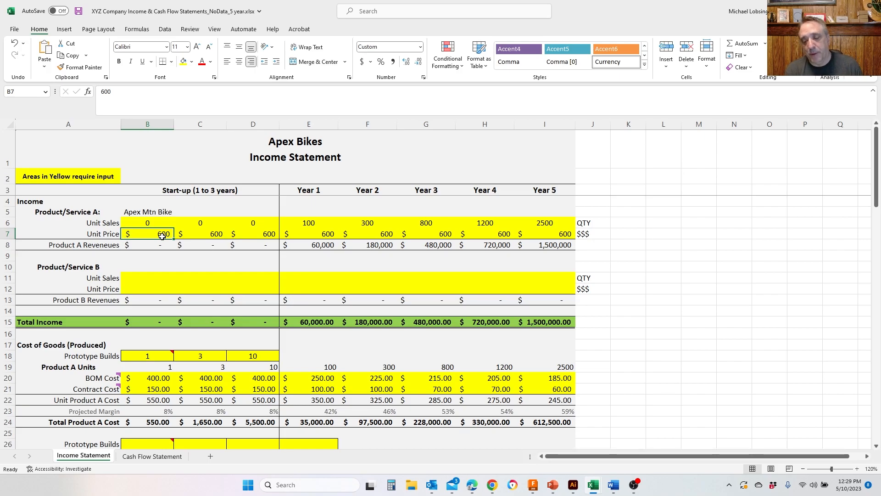
key(Right)
key(Right)
key(Right)
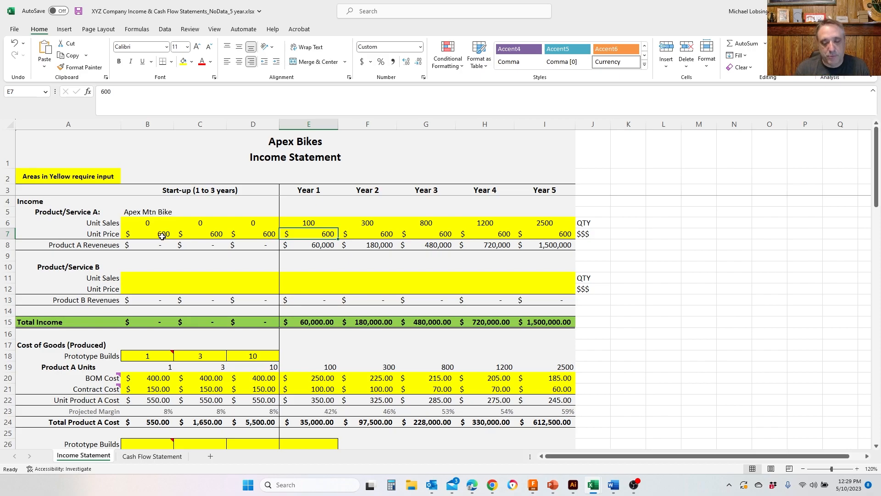
key(Left)
key(Left)
key(Left)
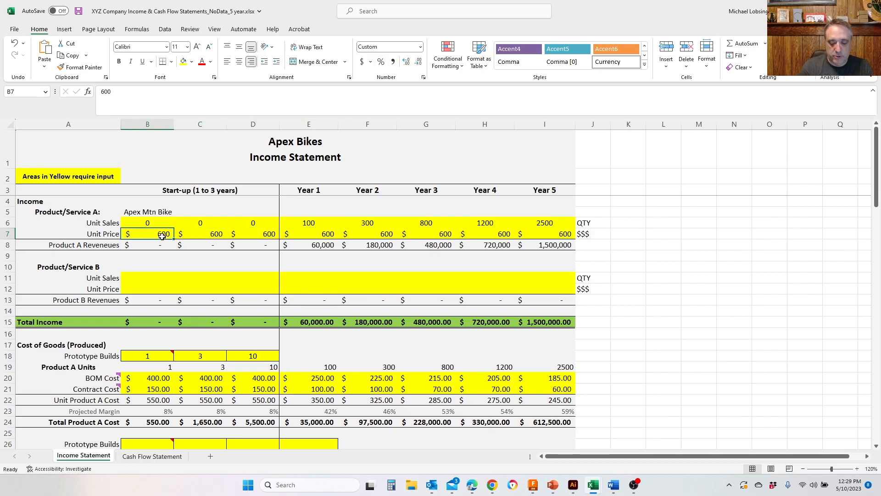
text(750)
key(Right)
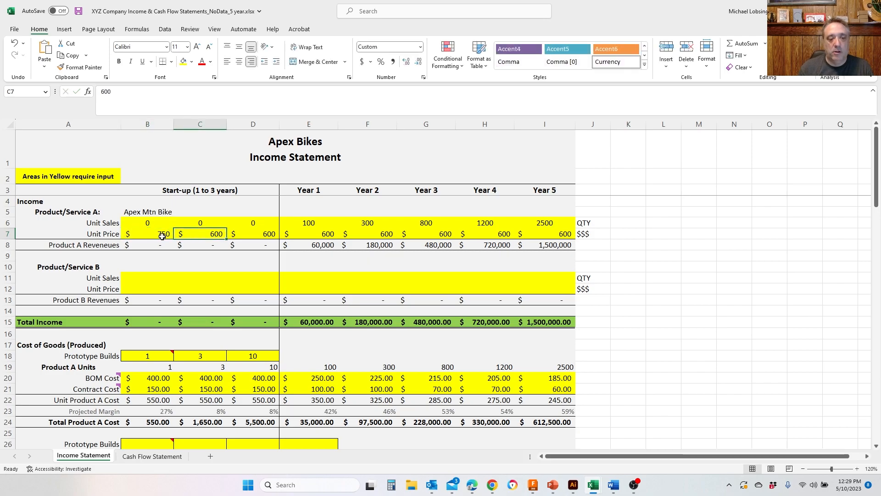
- Set the Product A unit price in the second and third start-up columns to 750
key(Left)
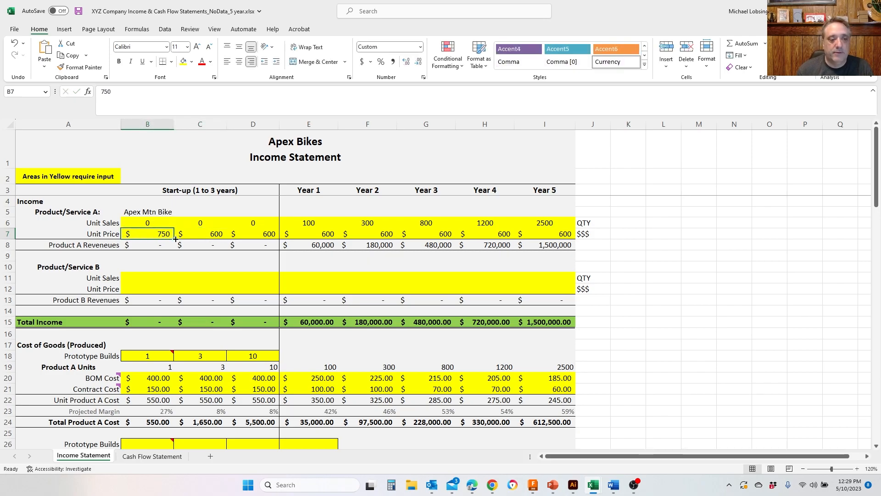
click(186, 238)
text(705)
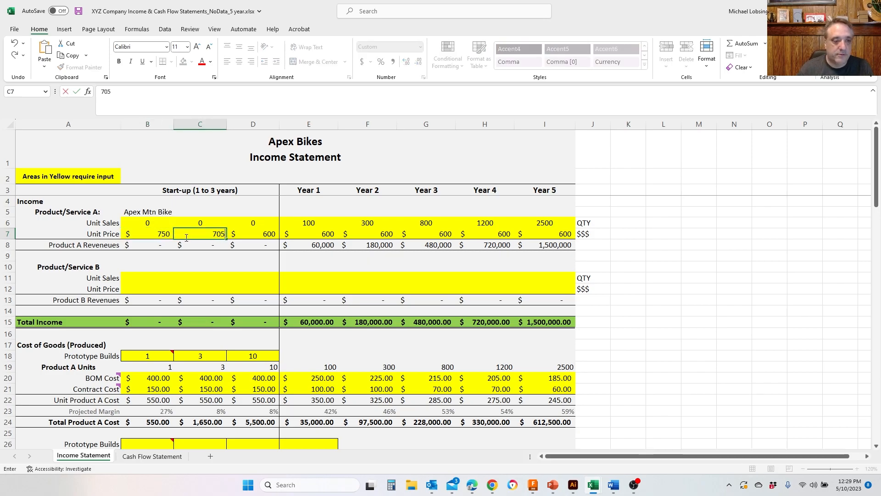
key(Right)
key(Left)
text(750)
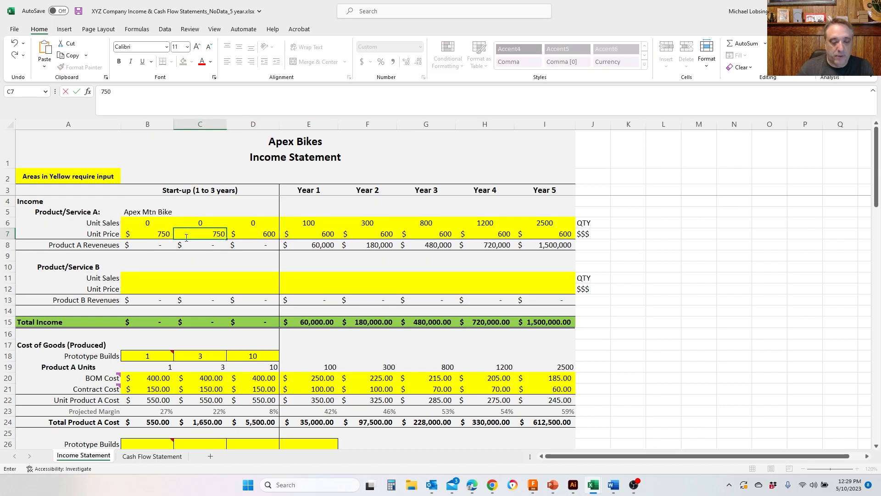
key(Right)
text(750)
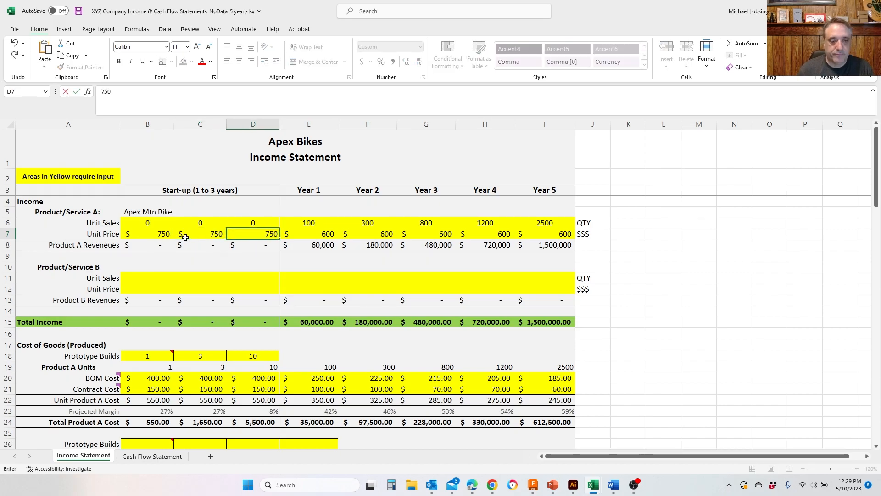
key(Right)
key(Right)
- Set the Product A unit price to 750 for Year 1 and Year 2, and fill the Year 2 price across through Year 5
key(Left)
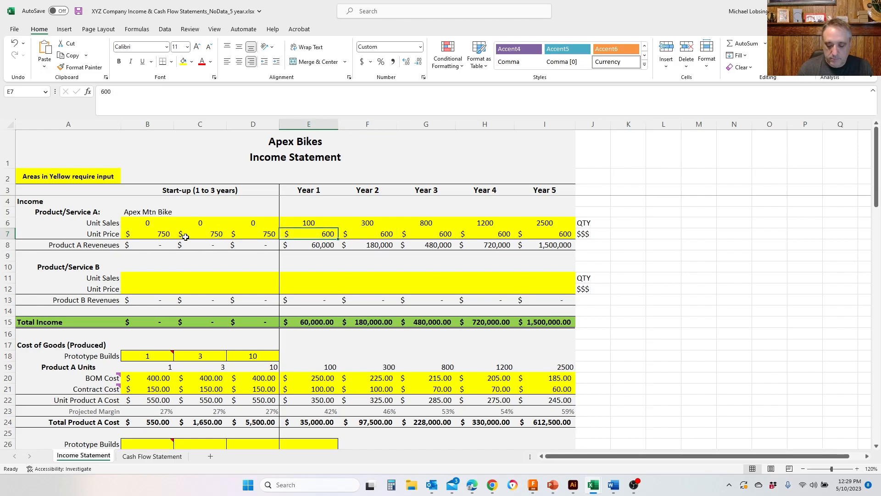
text(750)
key(Right)
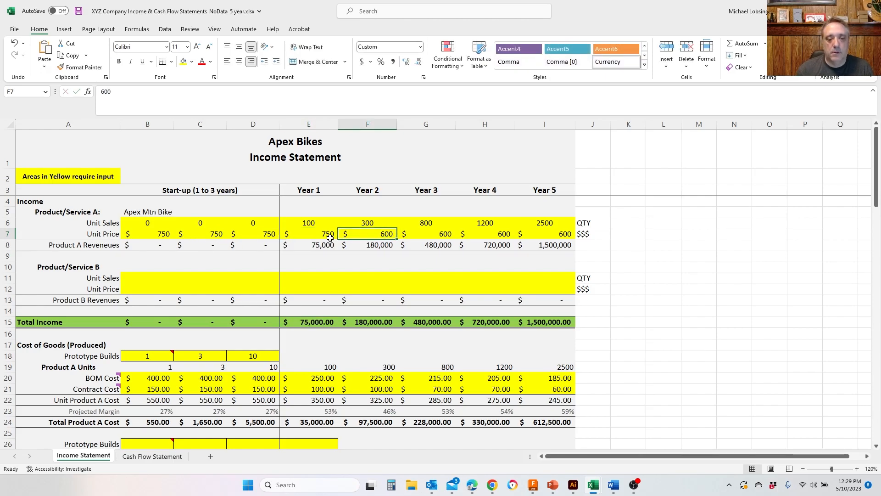
text(750)
key(Right)
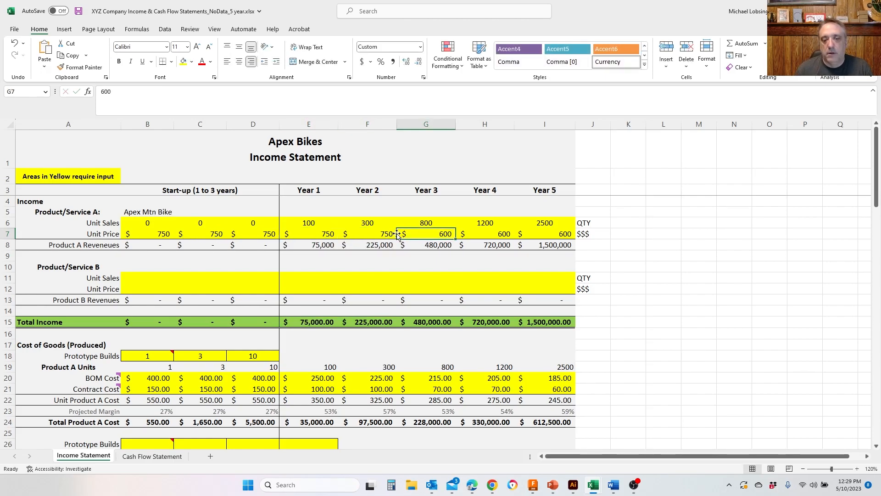
click(395, 234)
drag(397, 239, 572, 242)
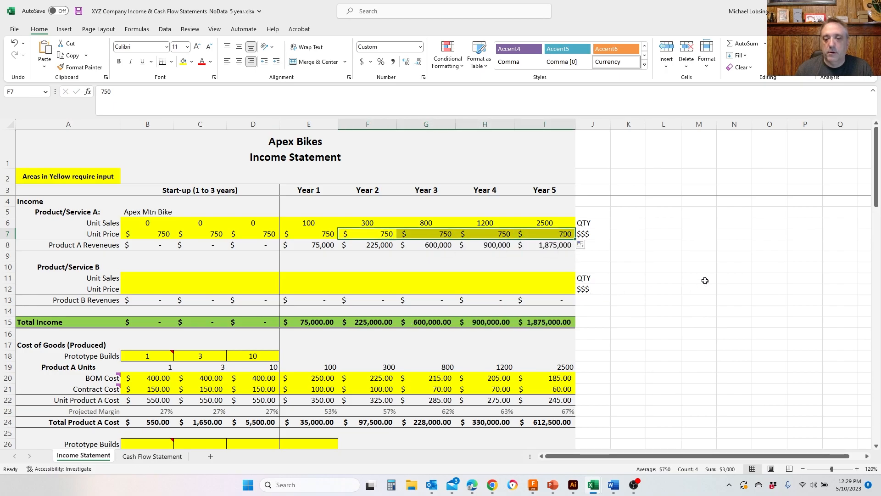
- Review the operations, personnel, EBITDA and Net Profit rows with the new Product A unit price
scroll(665, 287, down, 5)
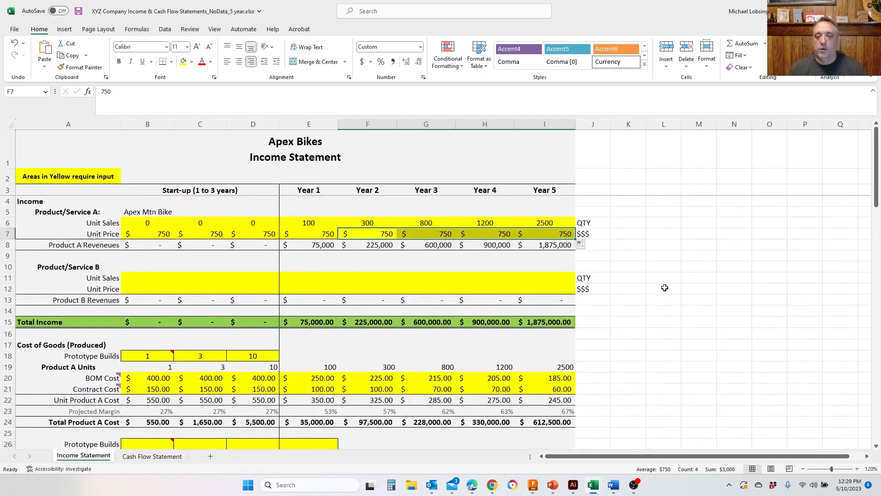
scroll(665, 288, down, 12)
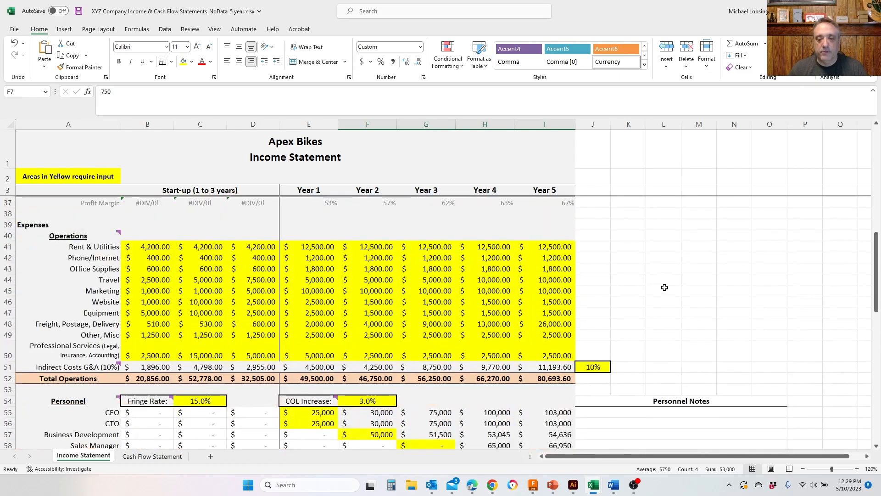
scroll(665, 288, down, 2)
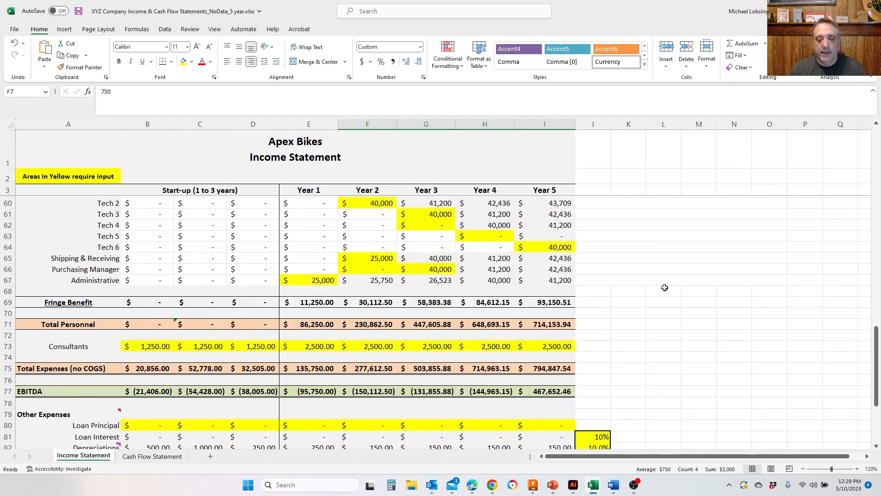
scroll(664, 287, down, 3)
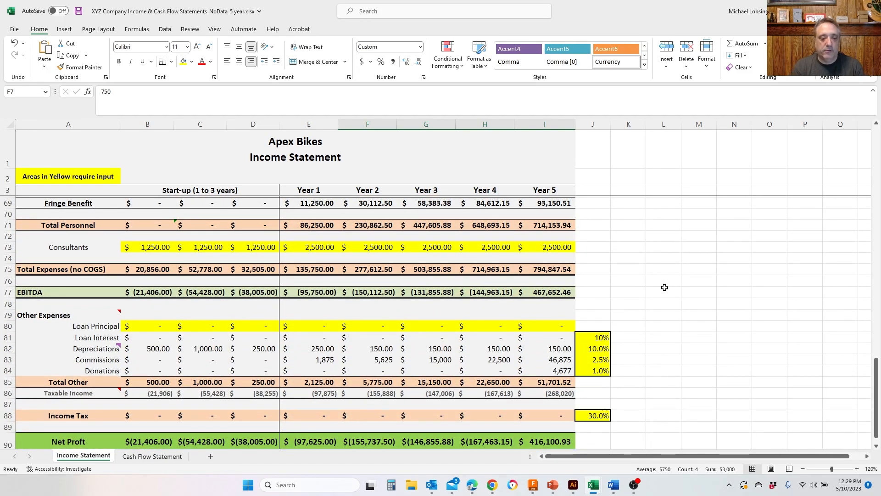
- Open the Cash Flow Statement sheet and review its beginning cash, investment and cash out rows
scroll(665, 287, down, 2)
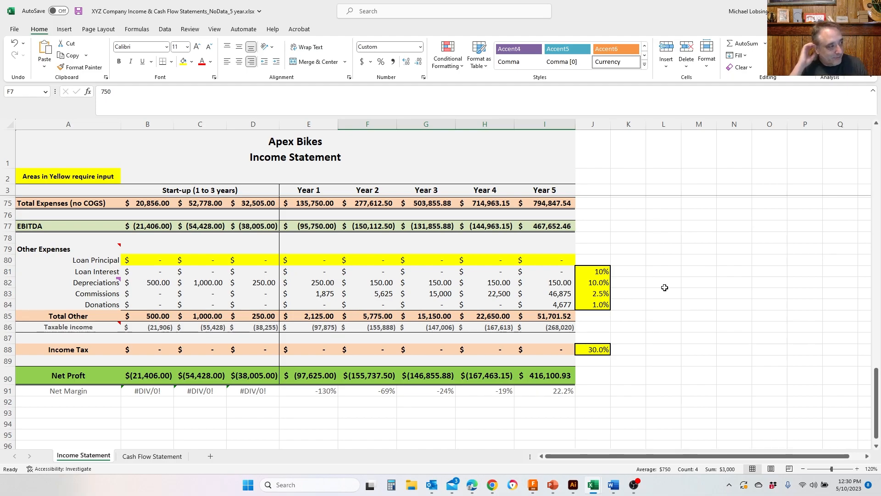
click(152, 456)
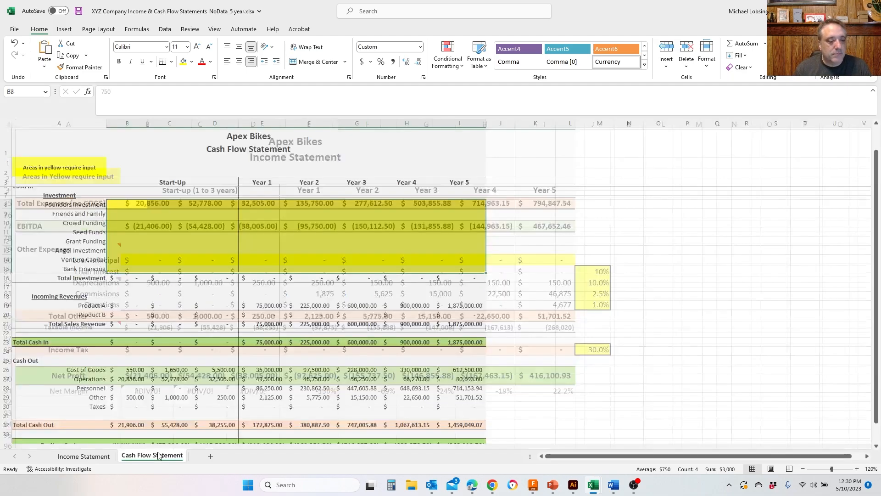
scroll(517, 313, up, 1)
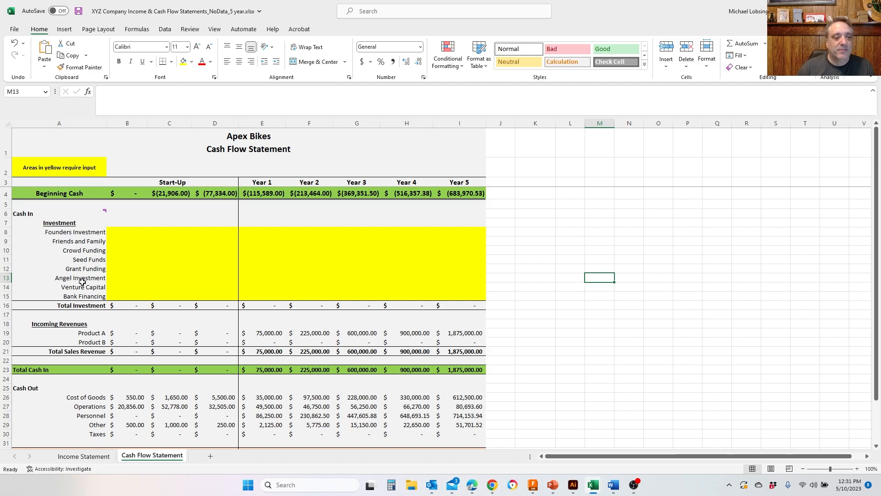
click(133, 230)
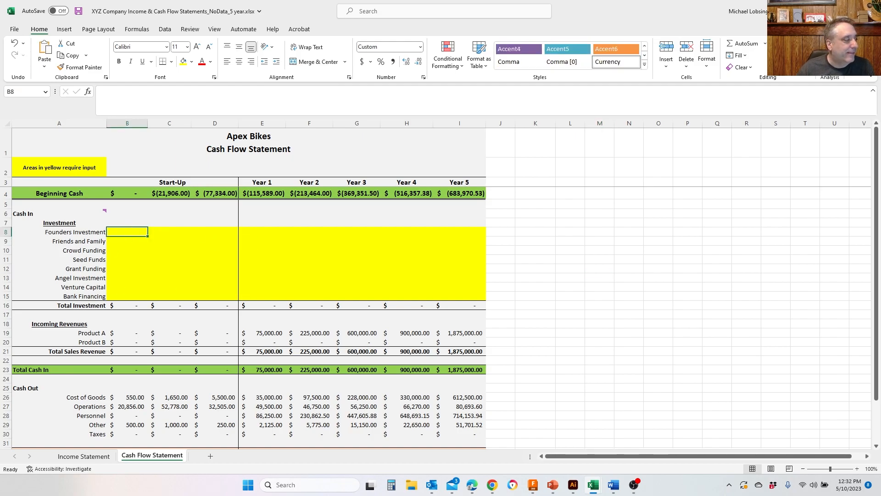
scroll(133, 230, down, 3)
scroll(133, 230, up, 3)
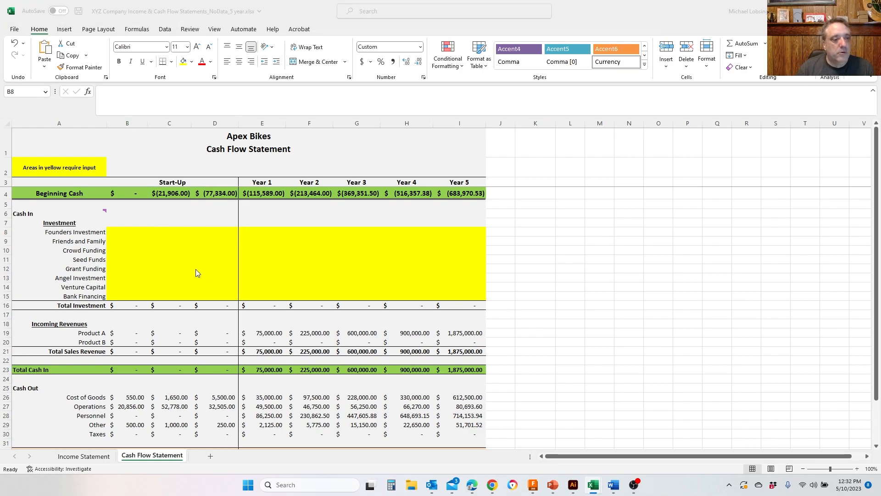
- Enter a Founders Investment of 25,000 in the first start-up column of the Cash Flow Statement
click(124, 235)
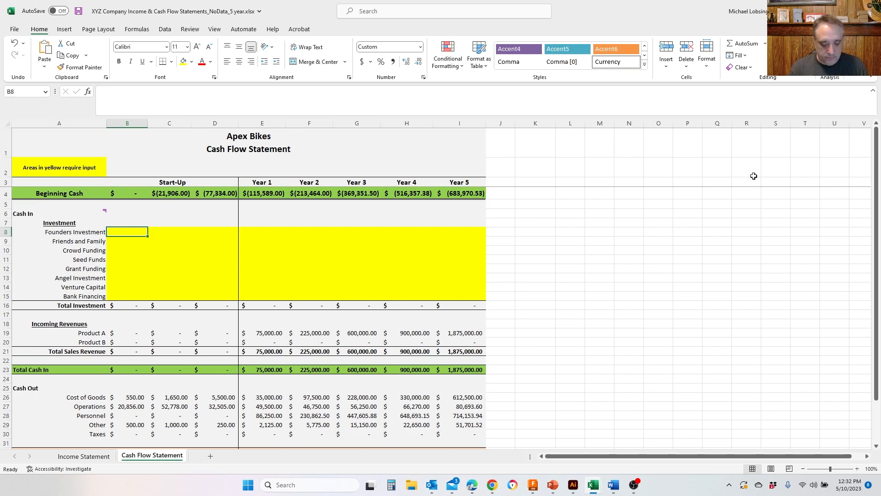
text(2500)
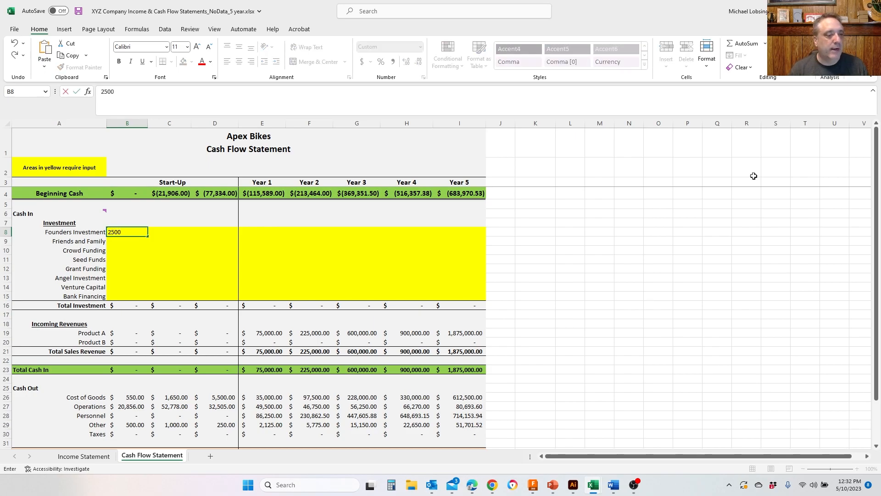
text(0)
key(ctrl+Return)
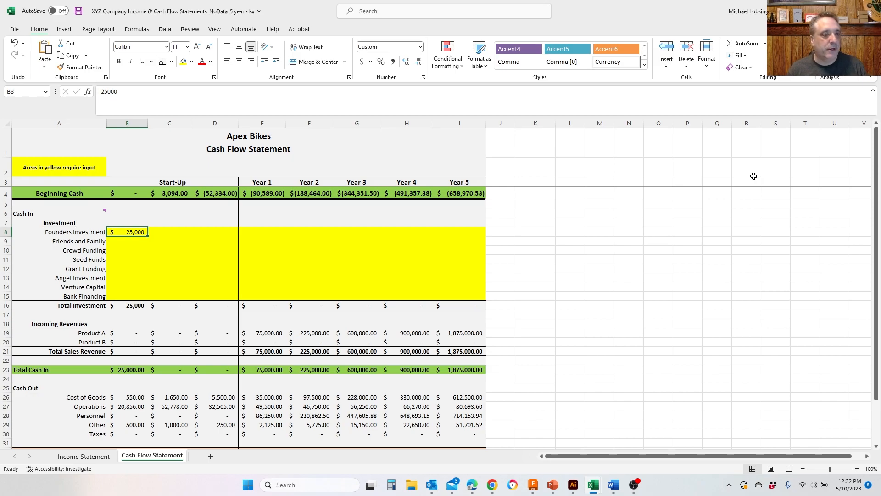
- Enter a Founders Investment of 12,500 in both the second and third start-up columns
key(Right)
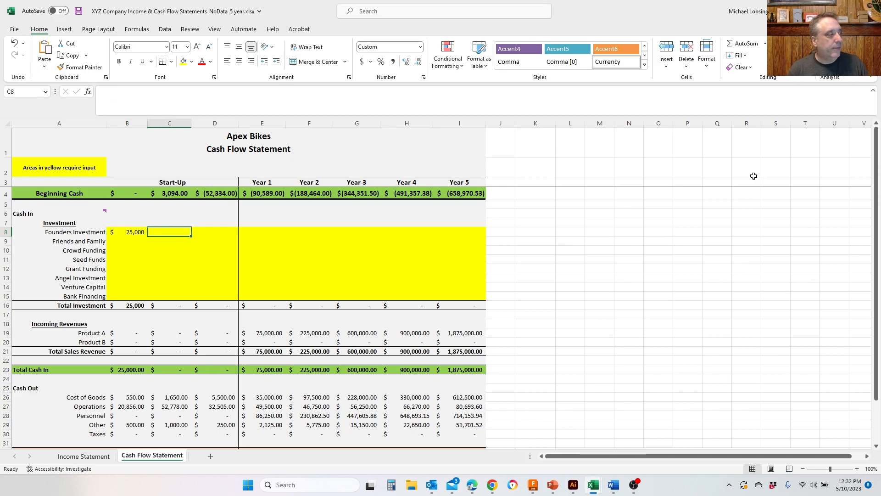
text(25)
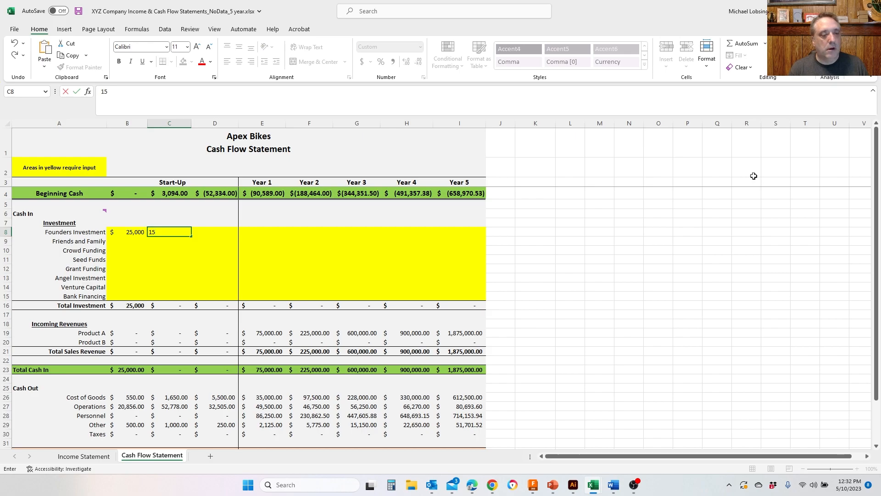
key(BackSpace)
key(BackSpace)
text(12500)
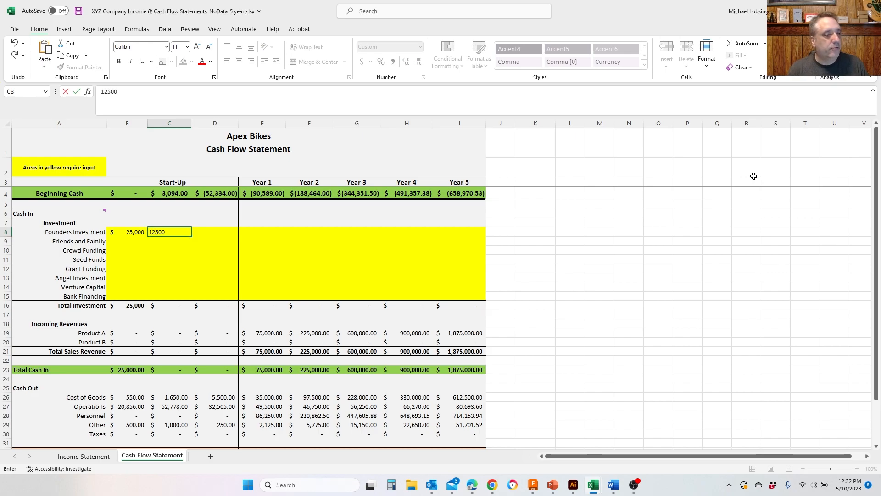
key(Right)
text(12)
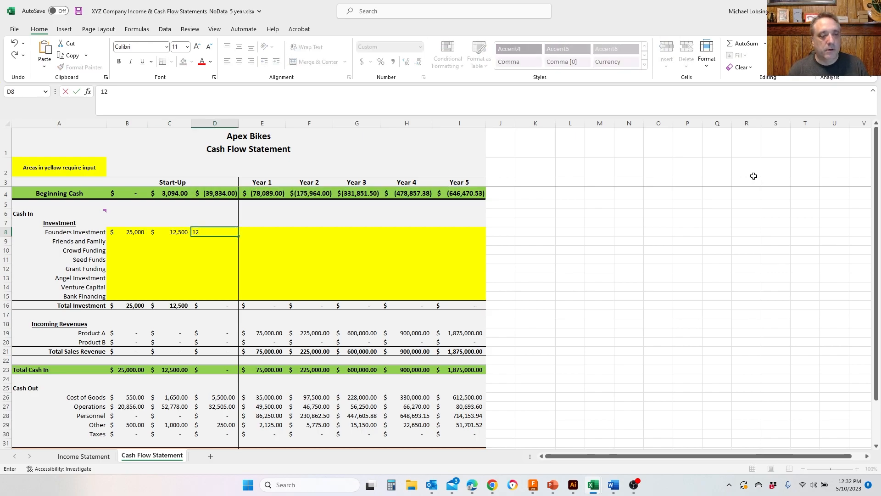
text(,500)
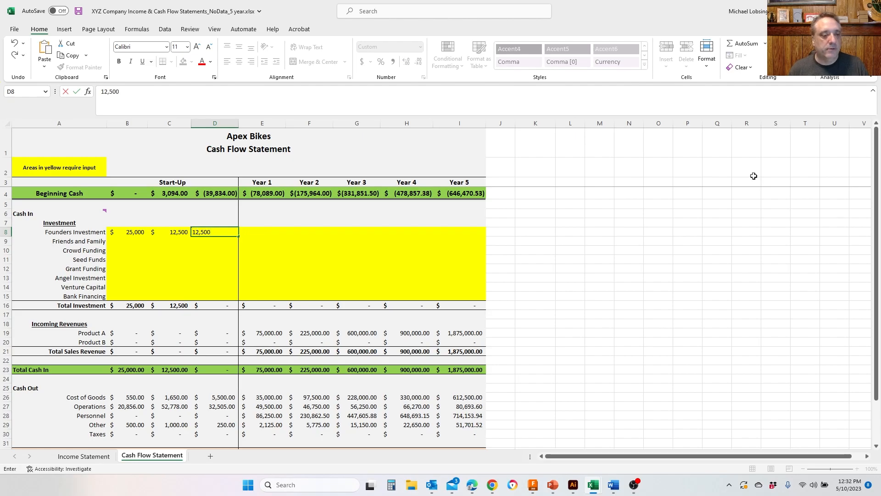
key(Return)
- Enter 25,000 of Friends and Family investment in the second start-up column
key(Left)
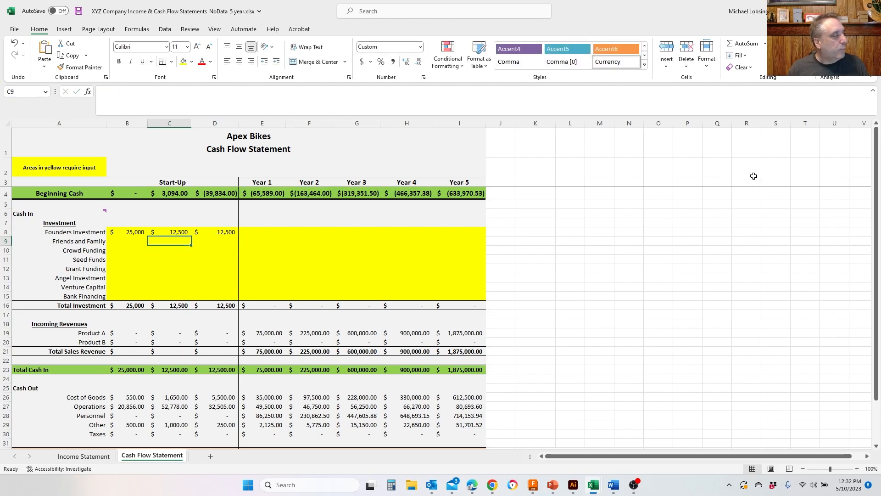
text(25)
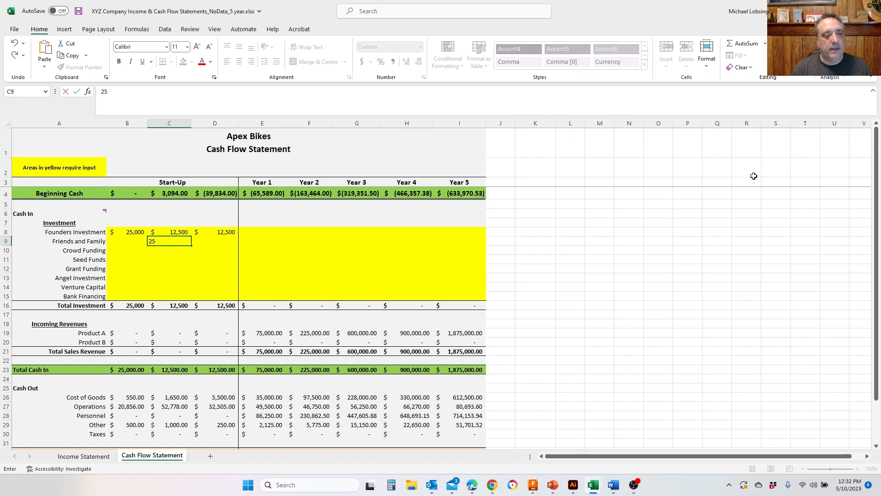
text(,000)
key(Tab)
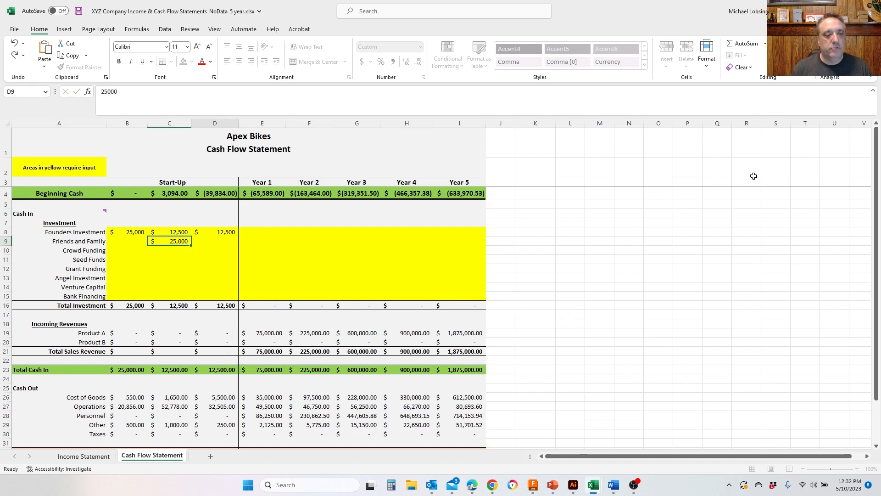
- Enter 25,000 of Friends and Family investment in the third start-up column
text(25,0009)
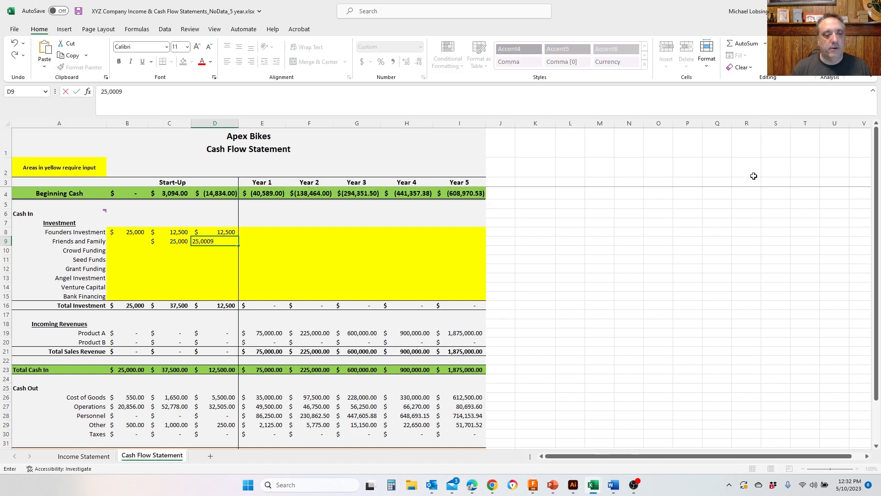
text(0)
key(BackSpace)
key(BackSpace)
key(BackSpace)
key(BackSpace)
key(BackSpace)
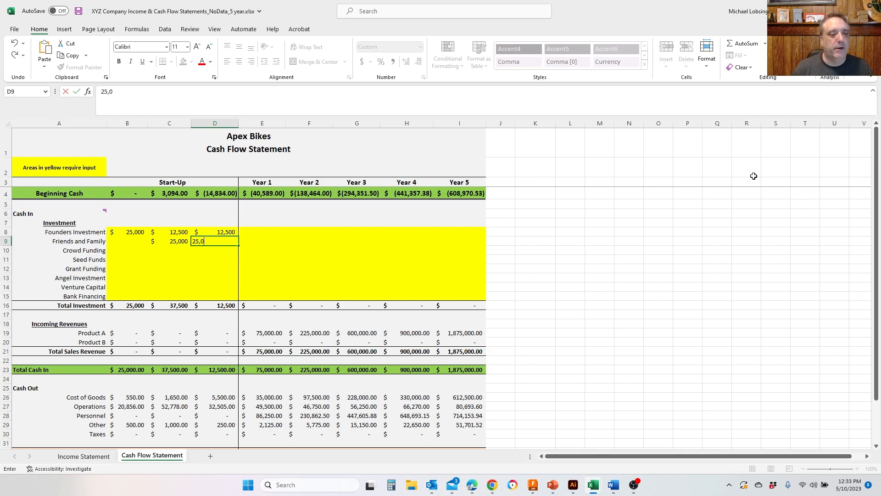
key(Left)
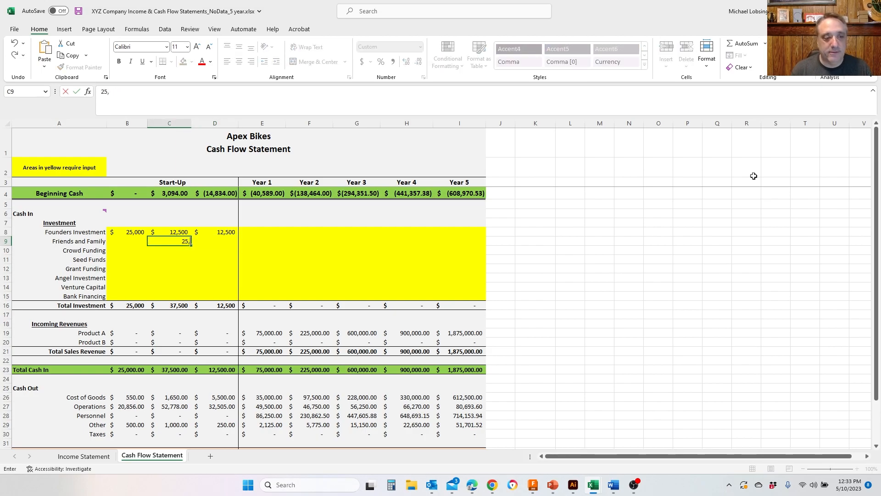
key(Right)
text(25,000)
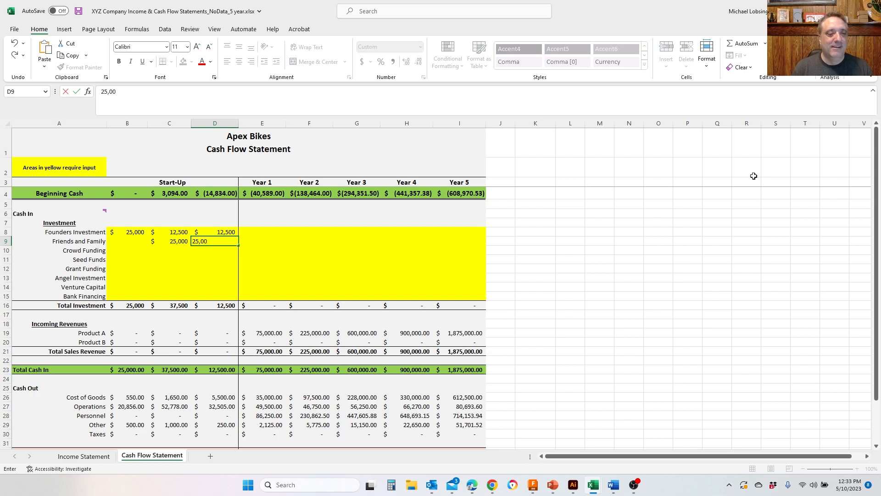
key(Return)
- Enter 10,000 of Grant Funding in the second start-up column
key(Left)
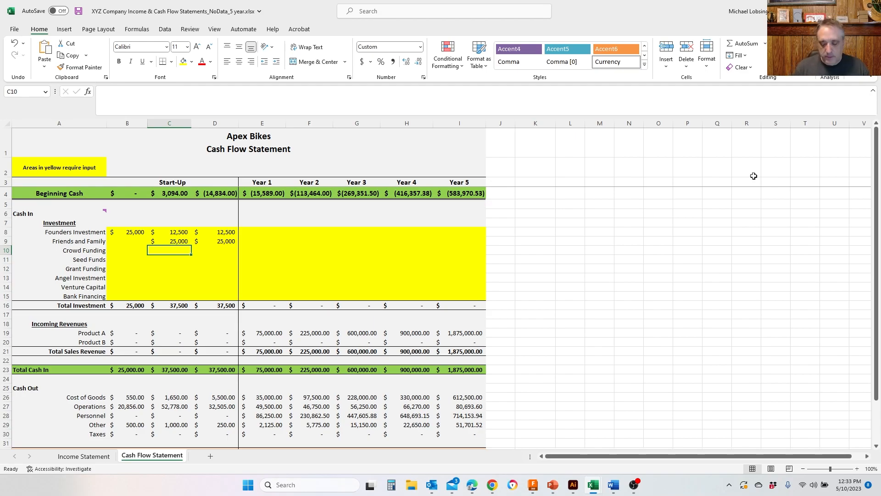
key(Down)
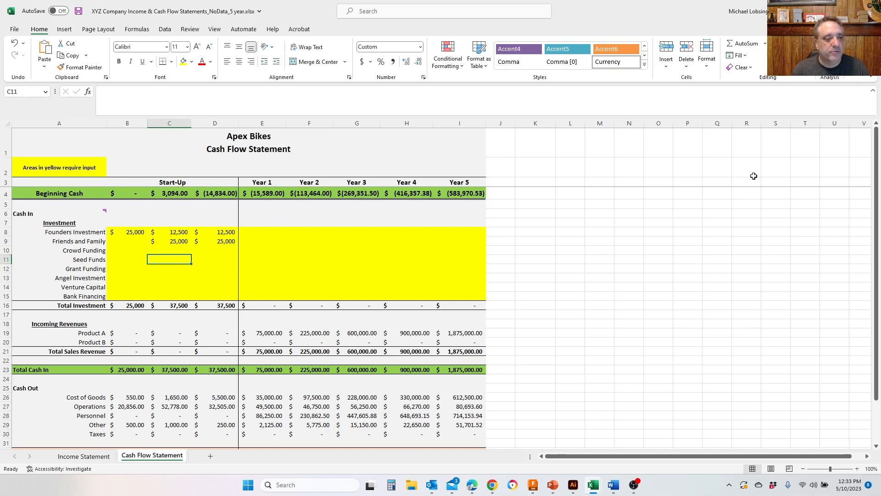
key(Return)
text(100000)
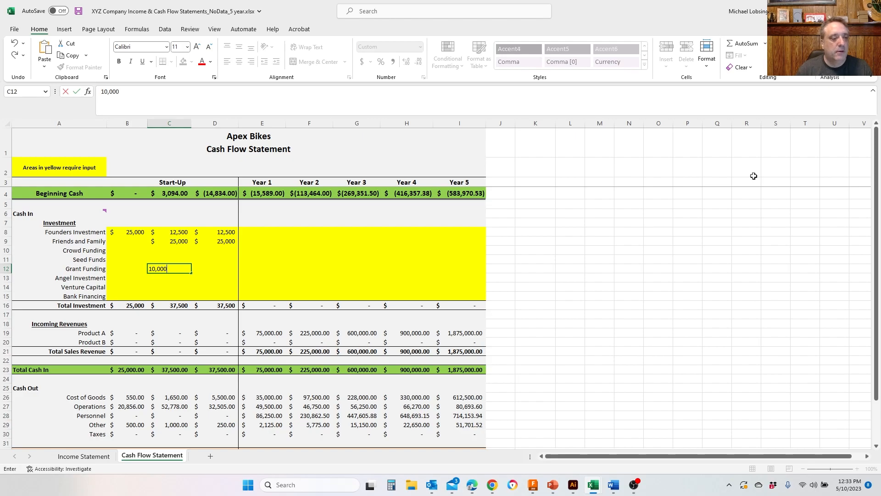
key(Up)
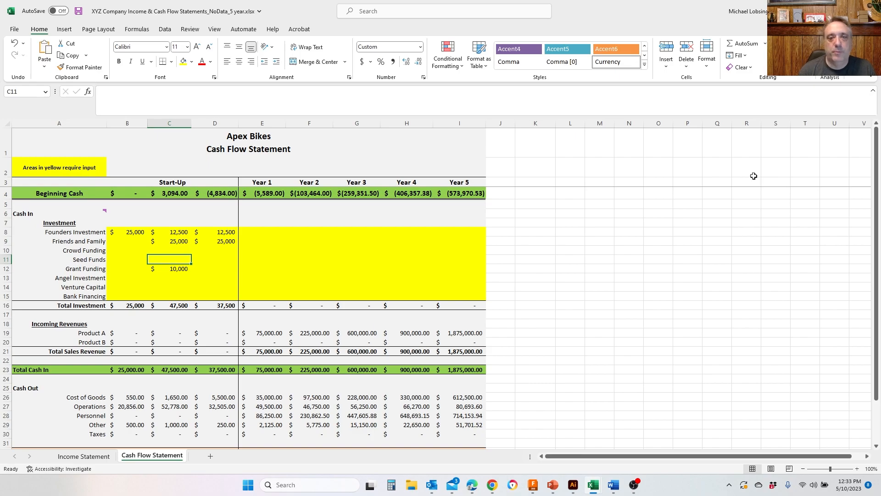
- Enter 5,000 of Seed Funds in the second start-up column
text(50)
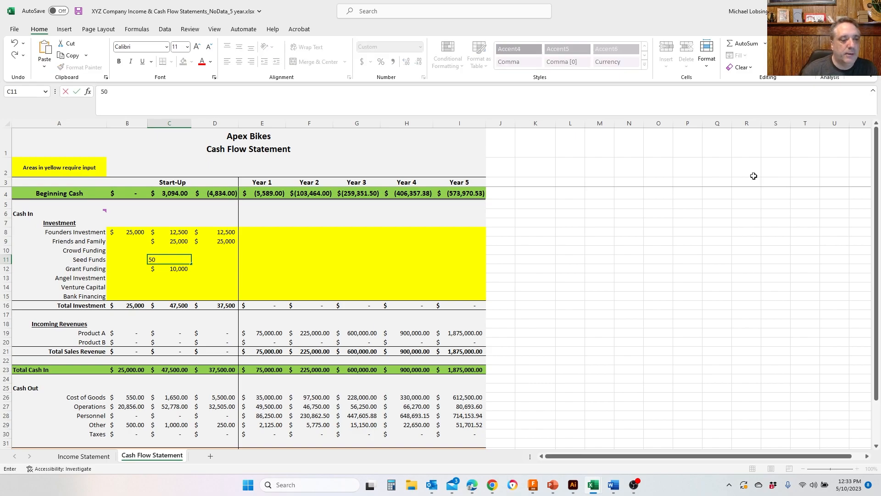
text(00)
key(Return)
key(Return)
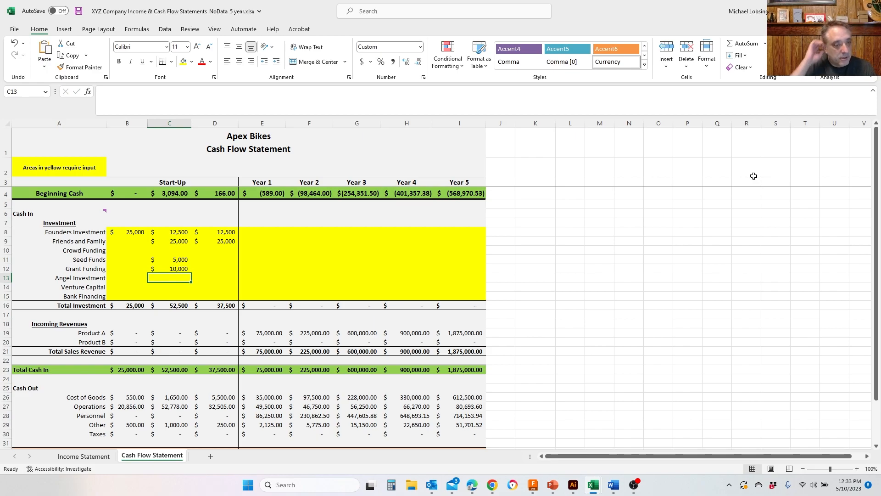
- Enter an Angel Investment of 10,000 in the third start-up column
key(Right)
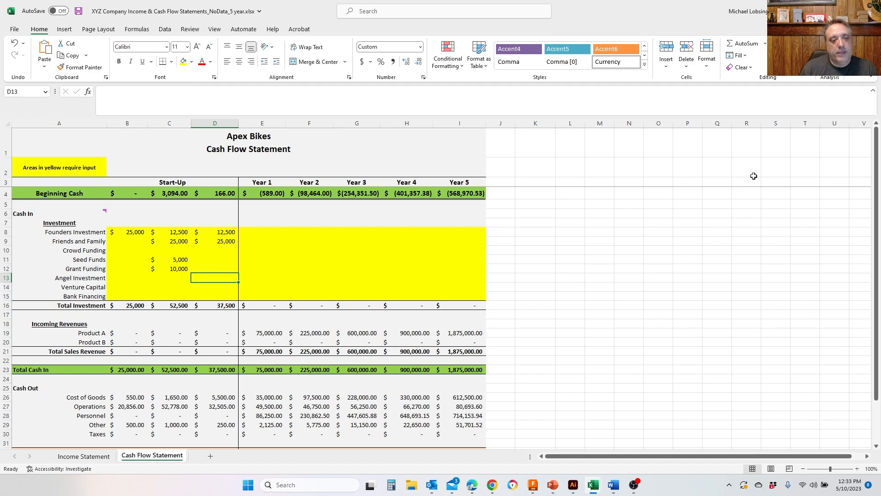
key(Left)
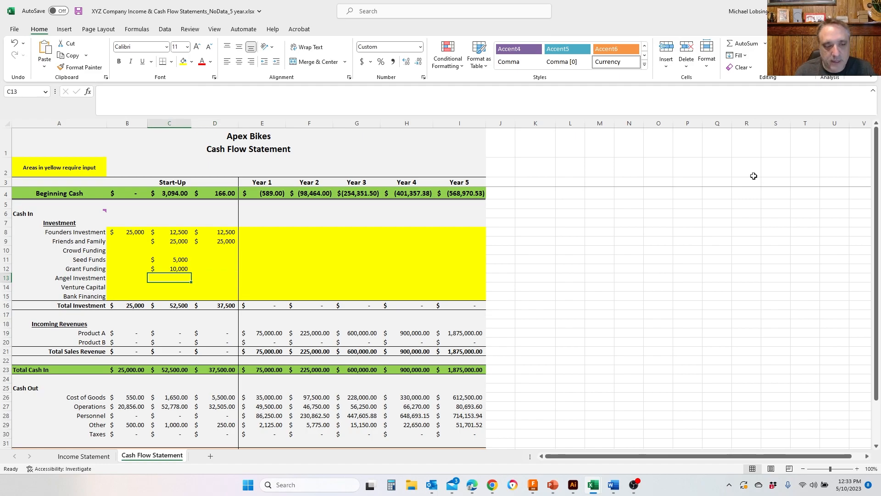
key(Right)
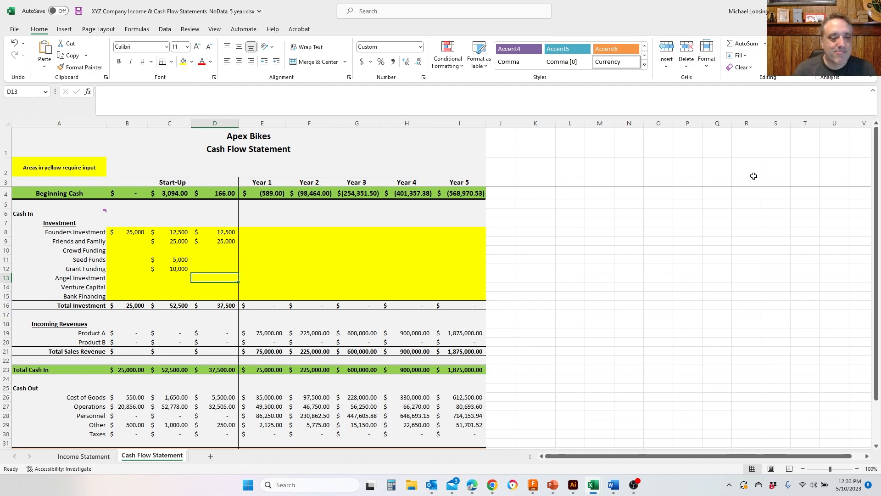
text(10,000)
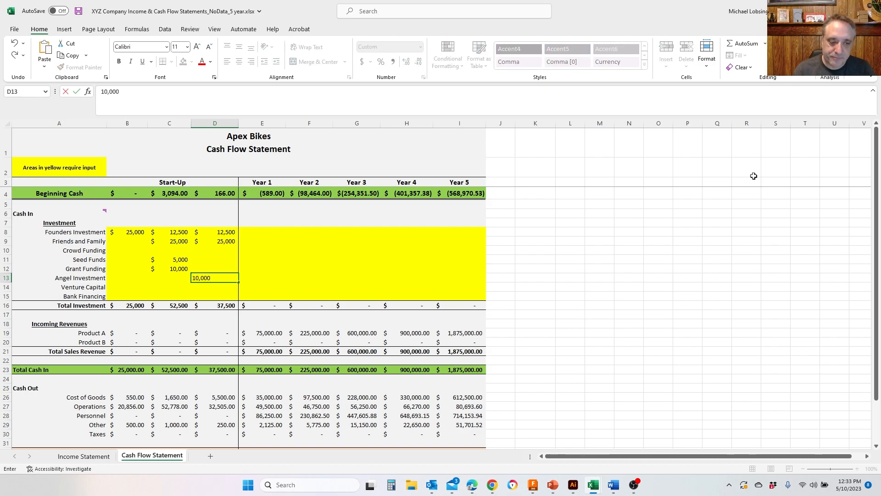
key(Return)
- Look over the Year 1 investment rows from Founders Investment down to Bank Financing
key(Up)
key(Right)
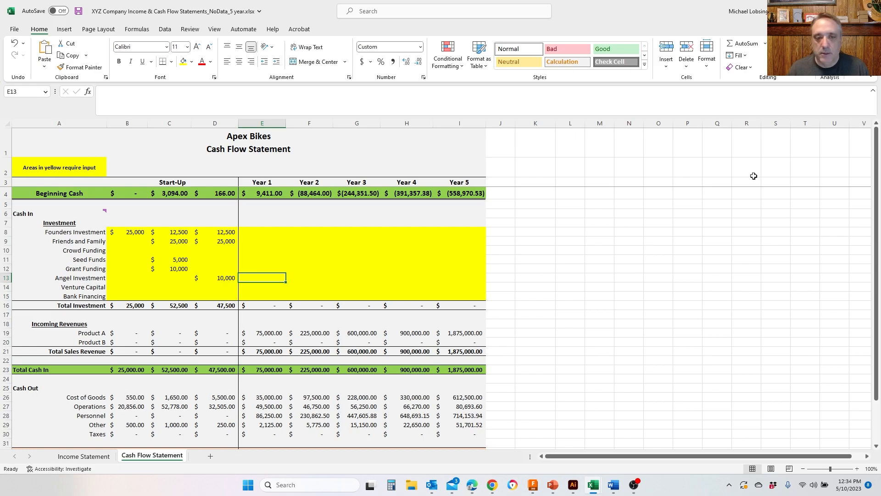
key(Up)
key(Up)
key(Up)
key(Up)
key(Up)
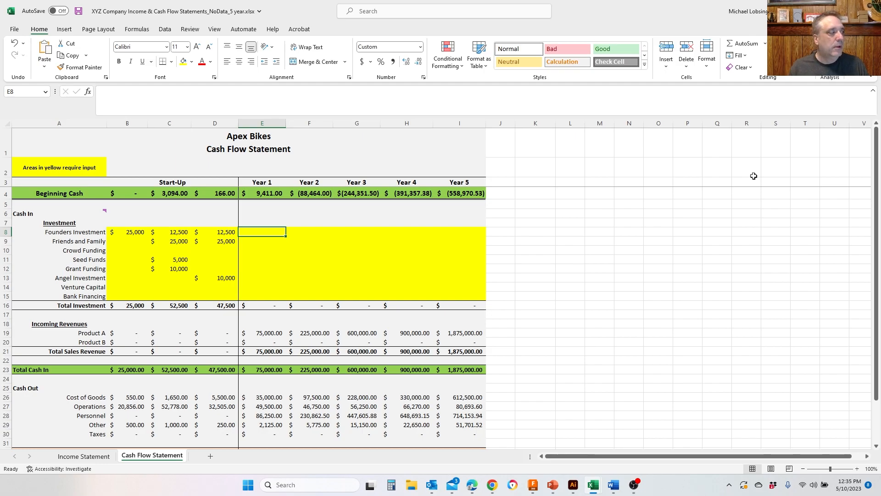
key(Down)
key(Down)
key(Down)
key(Down)
key(Down)
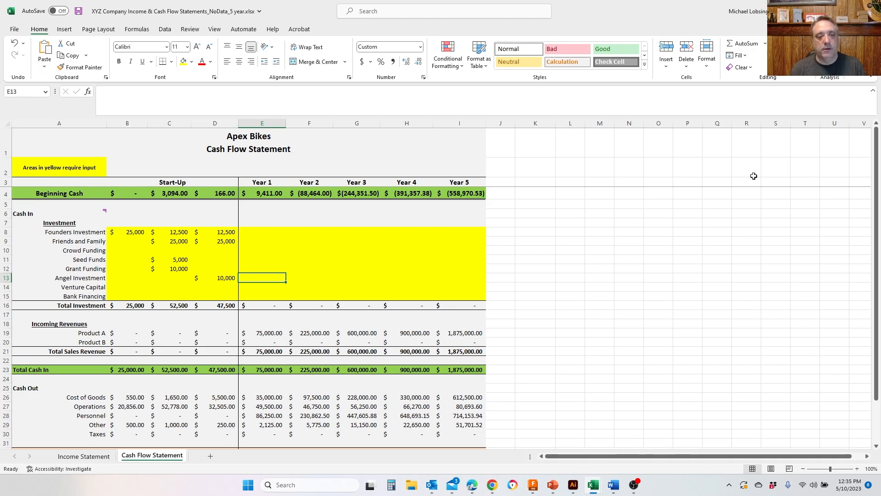
key(Up)
key(Up)
key(Up)
key(Down)
key(Down)
key(Down)
key(Down)
key(Down)
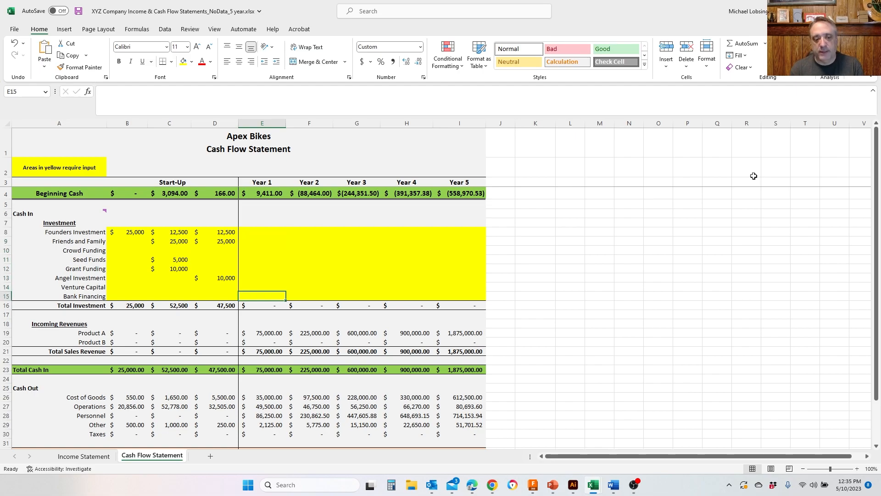
- Check the costs in the income statement and enter 50,000 of Bank Financing for Year 1 in the cash flow statement
click(88, 457)
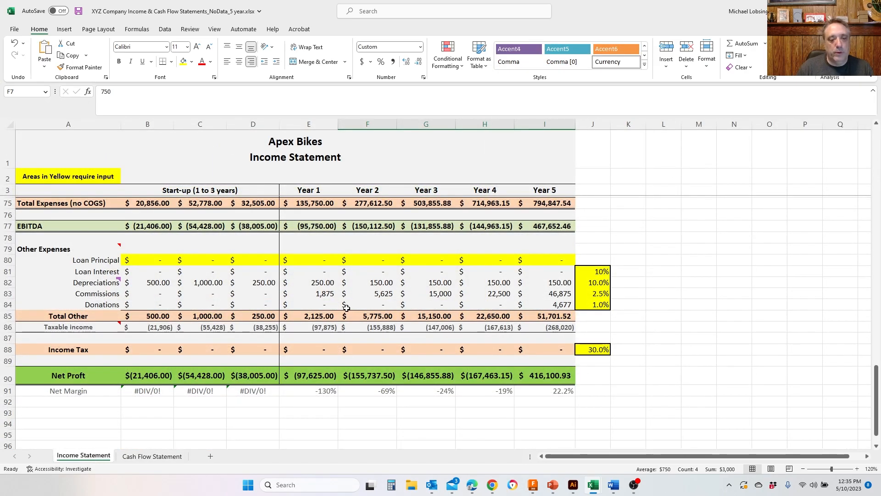
scroll(335, 315, down, 3)
scroll(335, 315, up, 13)
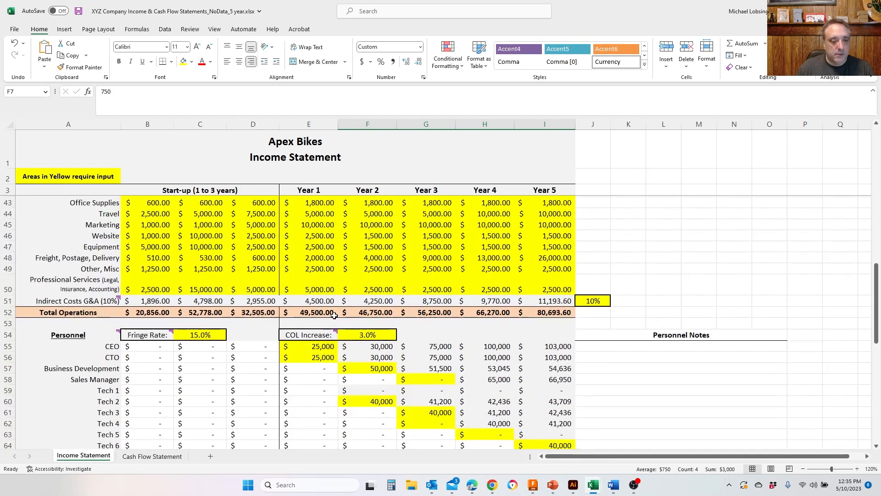
scroll(334, 316, up, 5)
scroll(334, 316, up, 4)
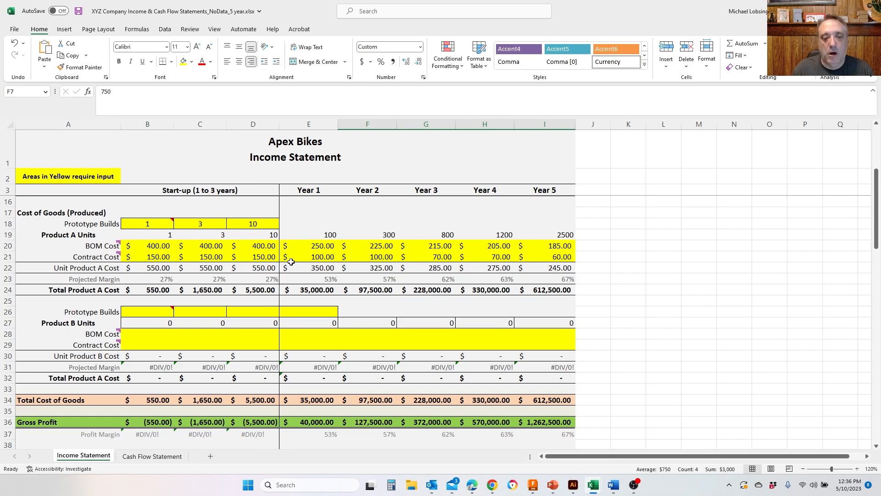
click(152, 456)
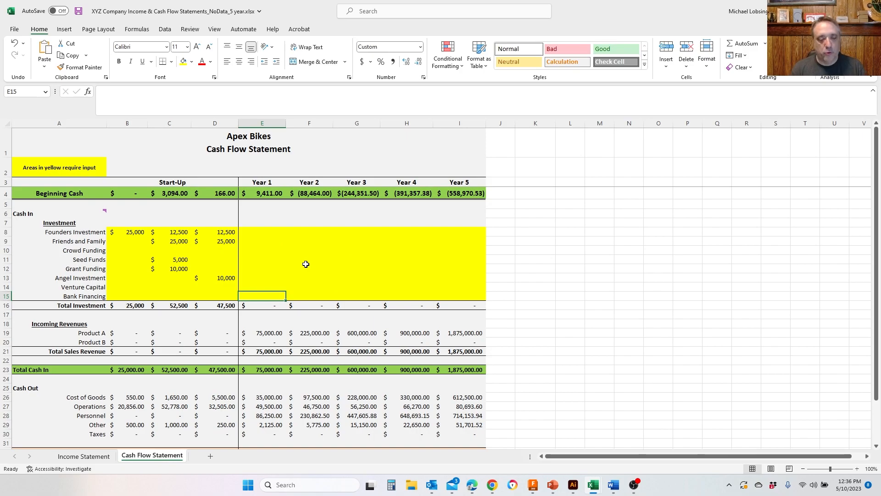
text(50,000)
key(Tab)
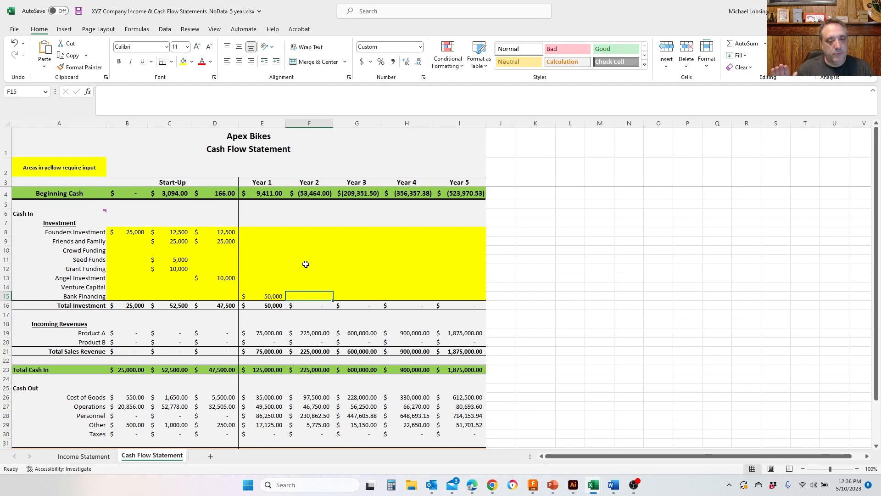
- Enter an Angel Investment of 100,000 for Year 1 in the cash flow statement
key(Up)
key(Up)
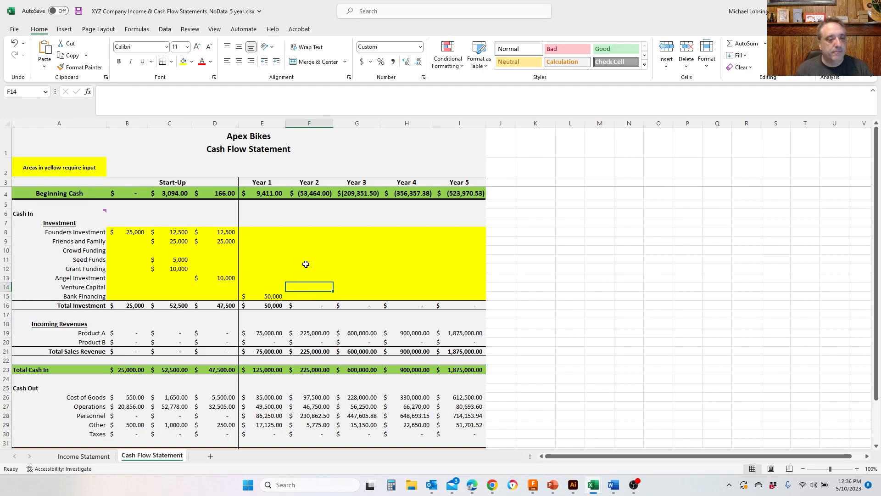
key(Left)
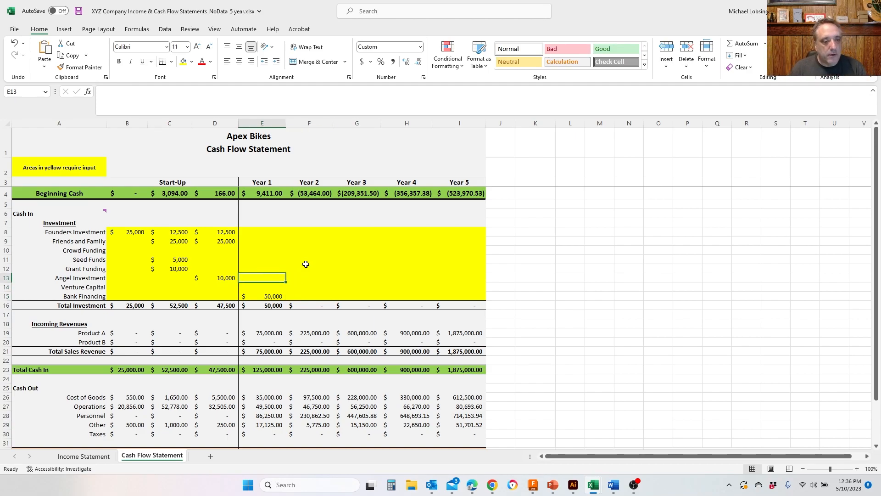
text(10000)
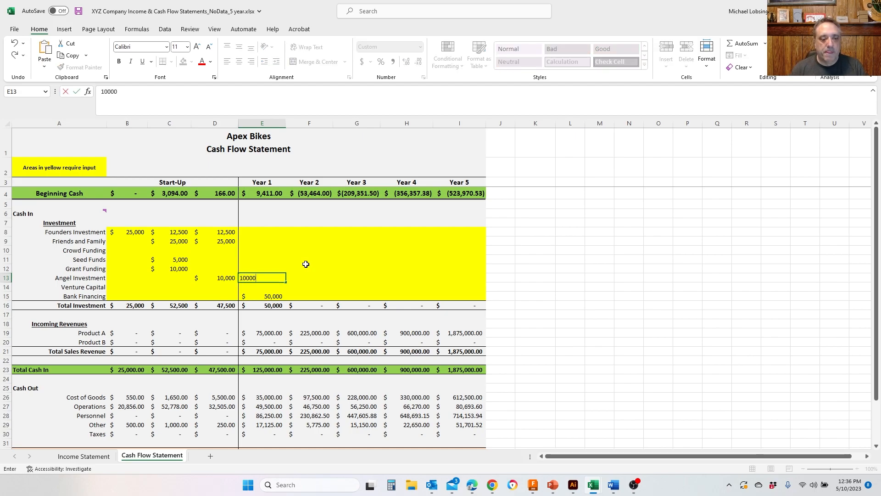
key(Right)
key(Left)
text(100,00)
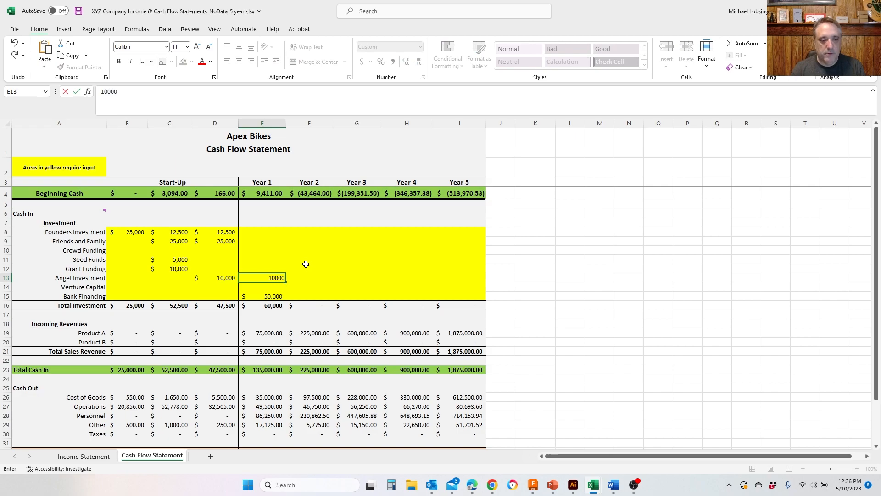
text(0)
key(Right)
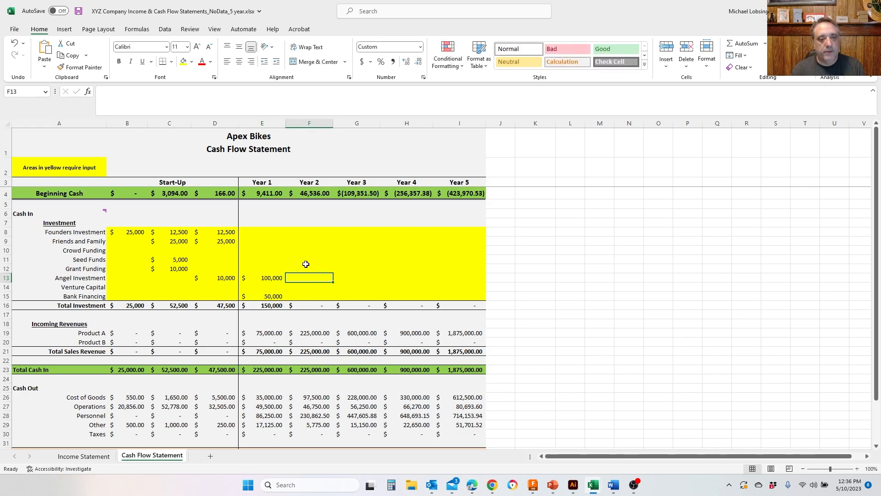
- Enter an Angel Investment of 200,000 for Year 3
key(Right)
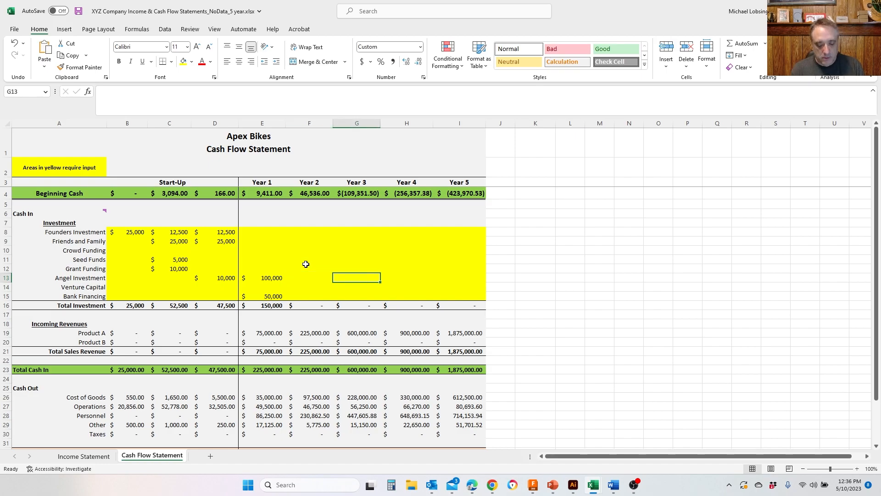
text(20)
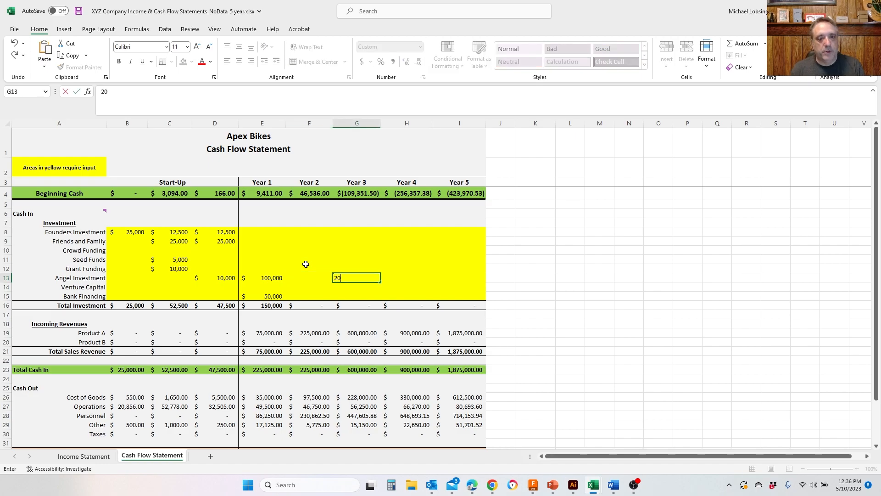
text(0,000)
key(Return)
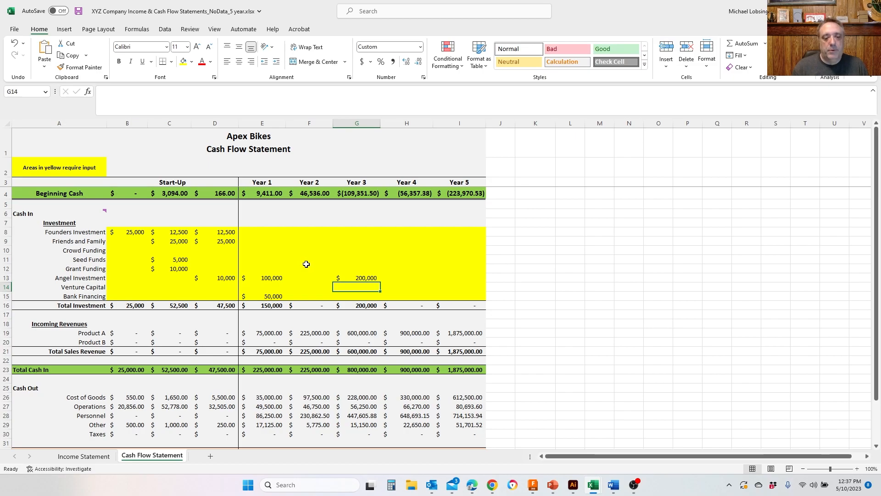
- Look up the Year 3 total Product A cost in the income statement and return to the cash flow statement
key(Down)
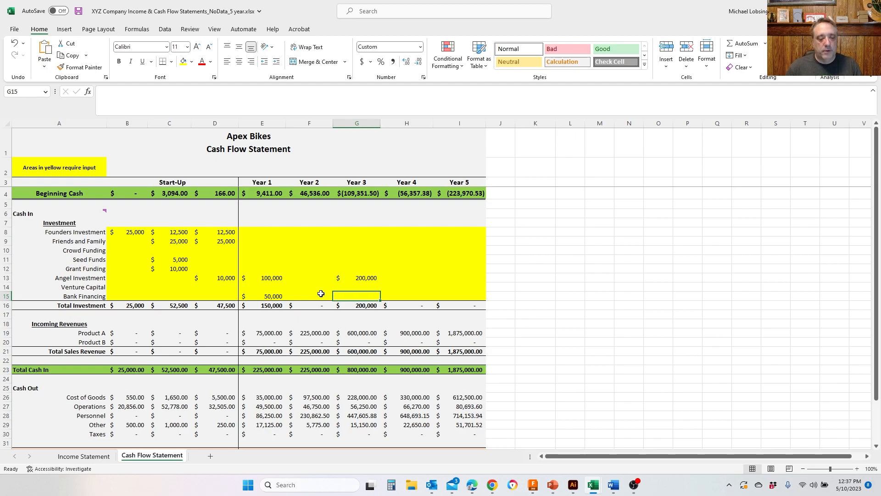
click(91, 456)
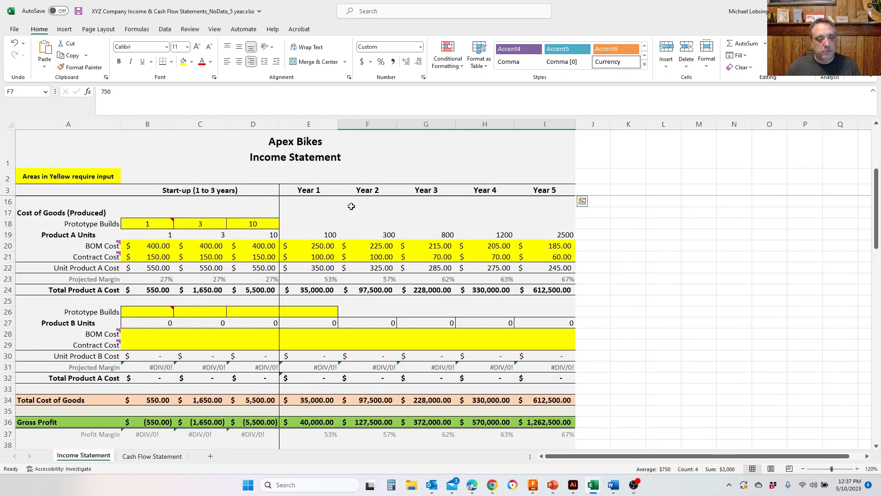
click(153, 457)
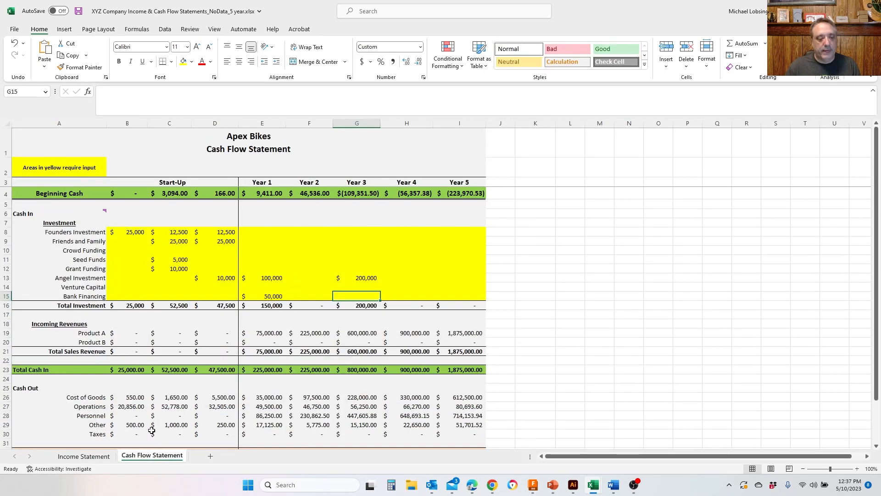
click(87, 456)
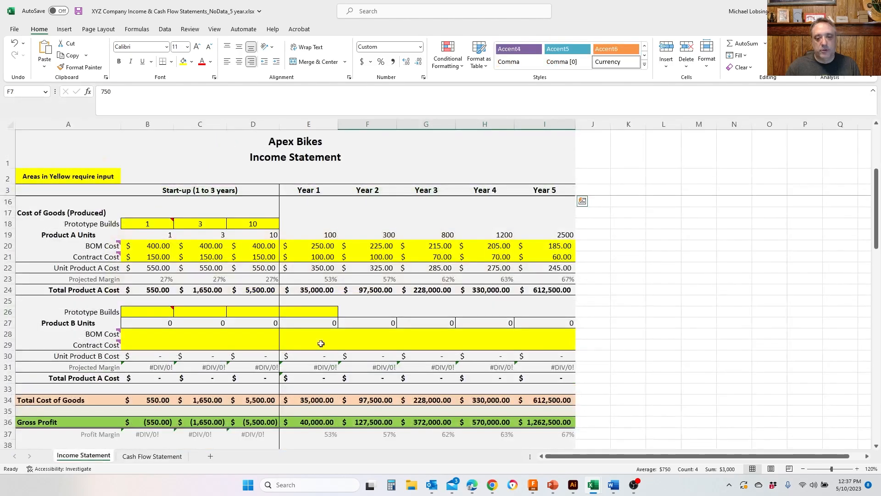
click(436, 290)
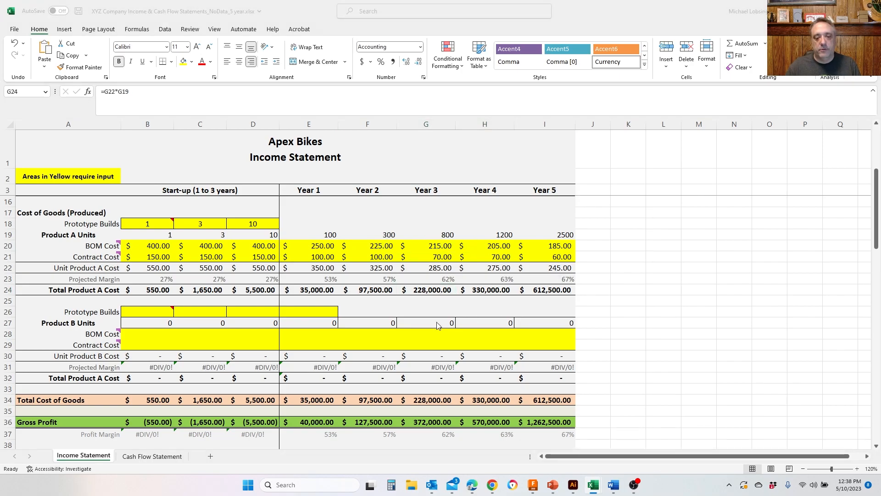
click(157, 456)
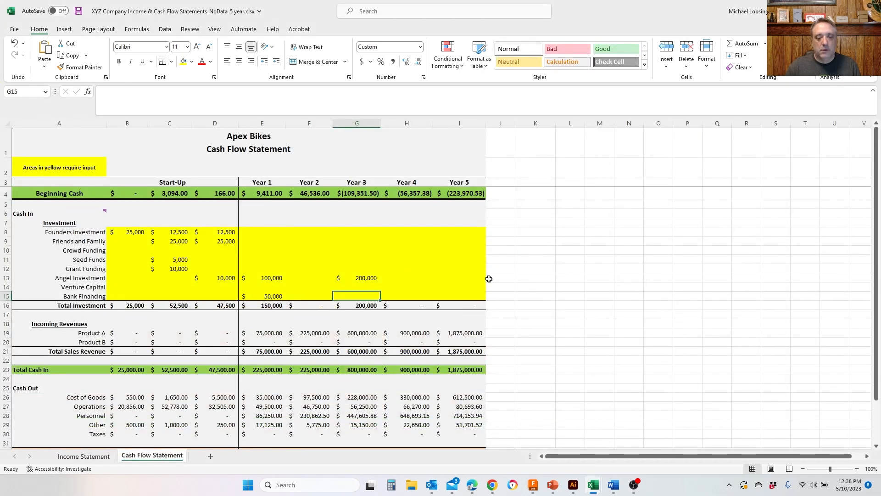
- Enter 228,000 of Bank Financing for Year 3
text(2)
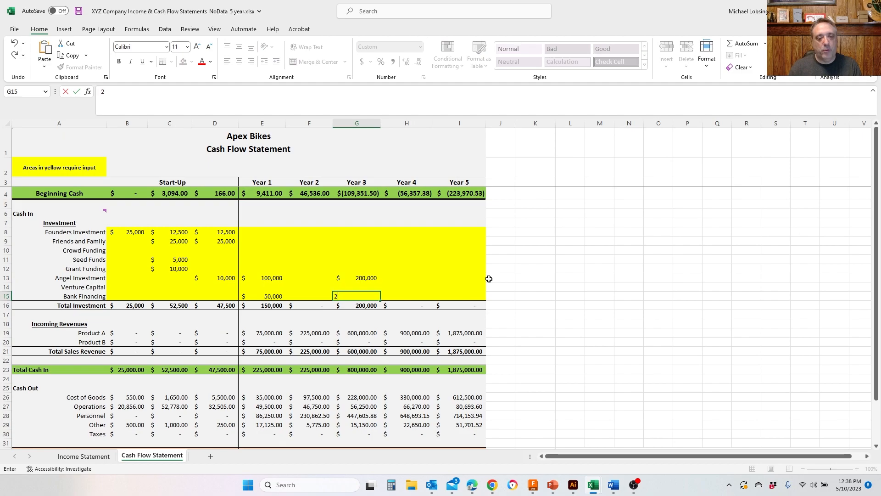
text(28,000)
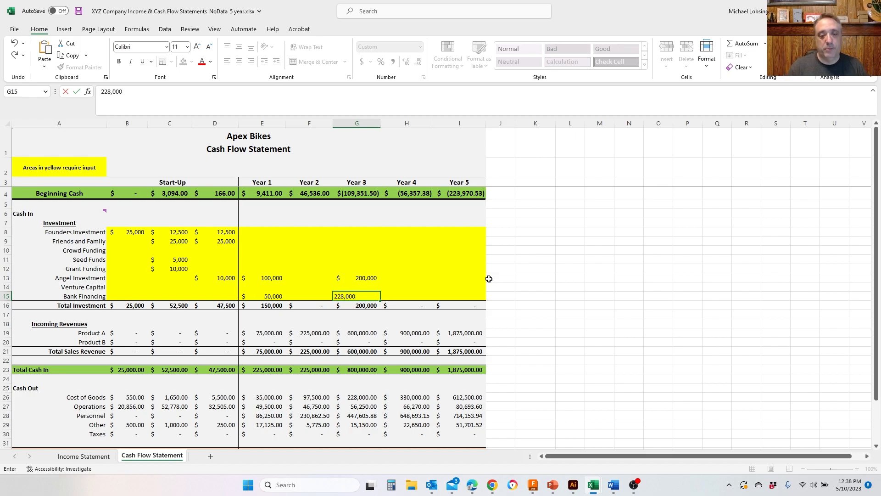
key(Return)
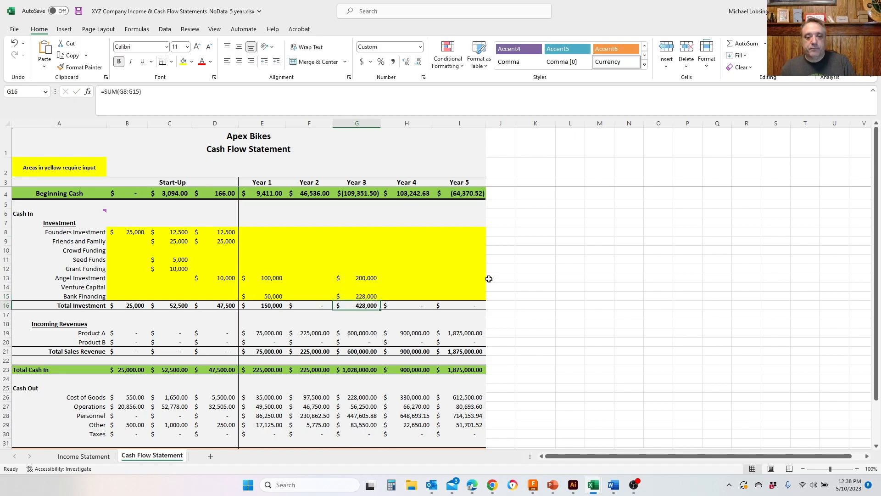
- Enter 228,000 of Bank Financing for Year 2 and clear the Year 3 Bank Financing amount
key(Up)
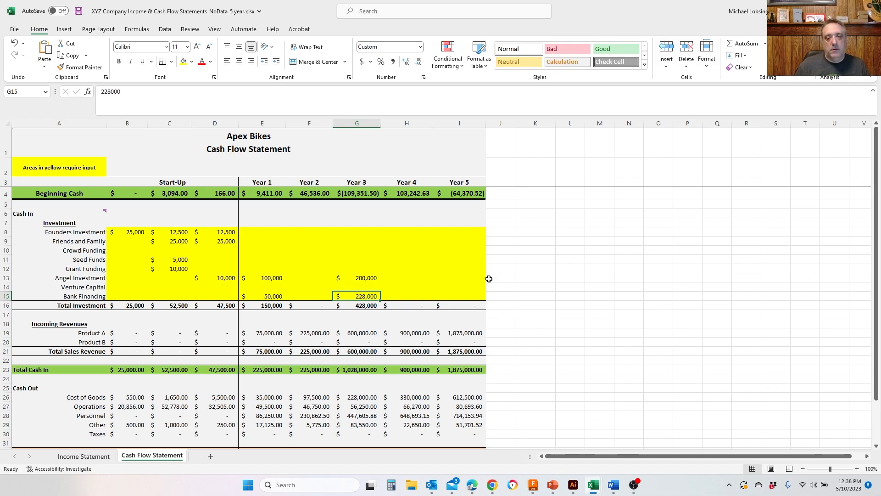
key(Left)
text(22)
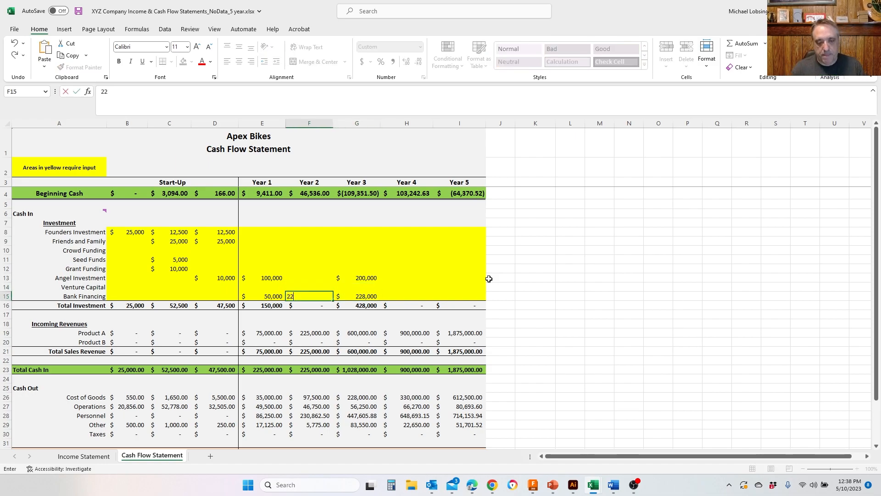
text(8,)
text(0)
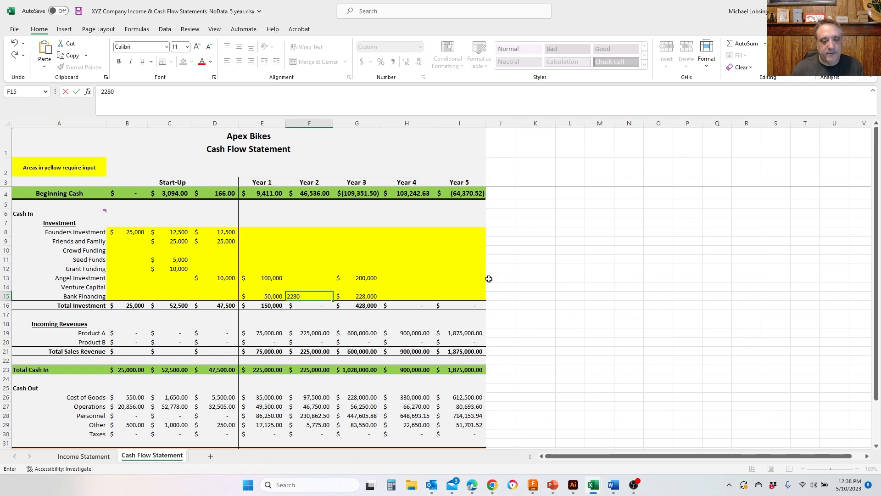
text(00)
key(Right)
key(Delete)
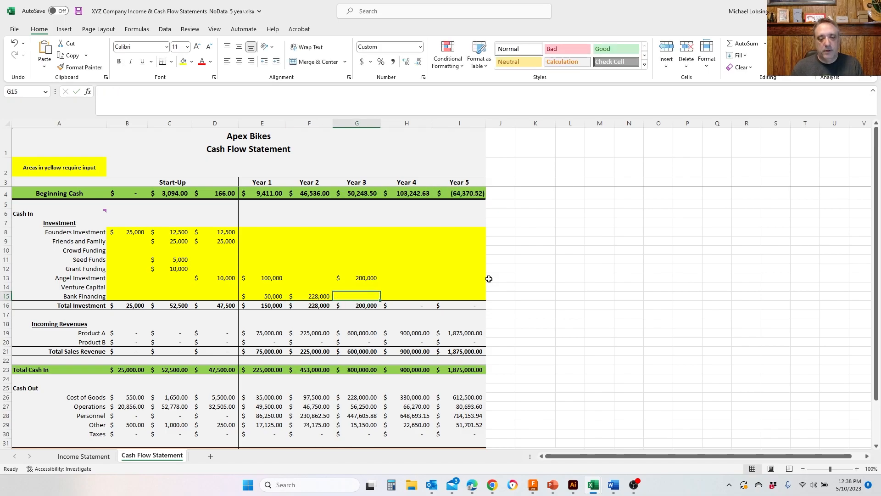
key(Left)
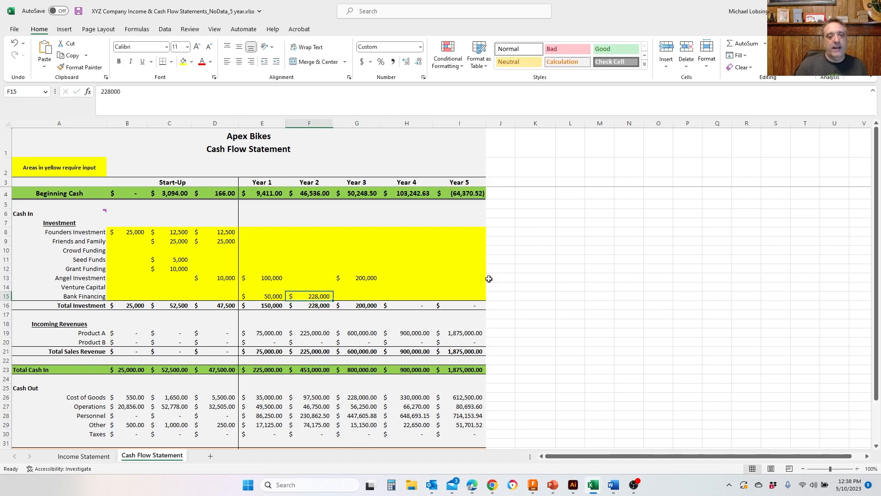
key(Right)
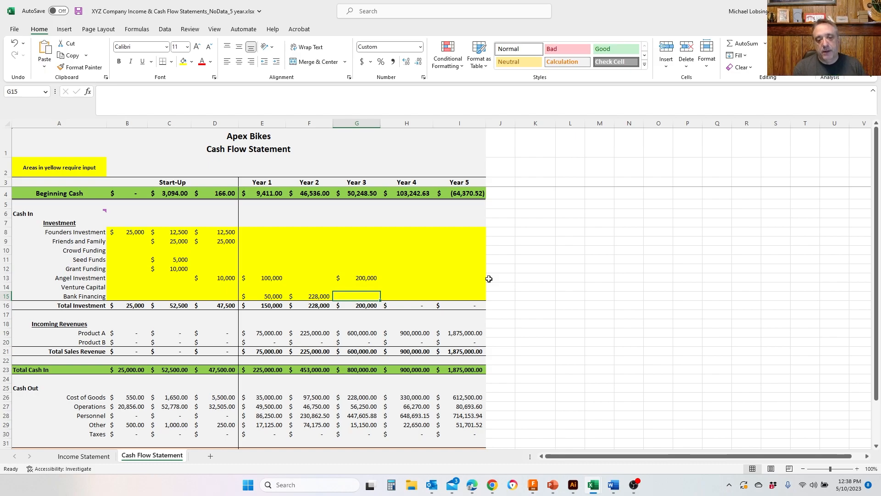
key(Up)
key(Up)
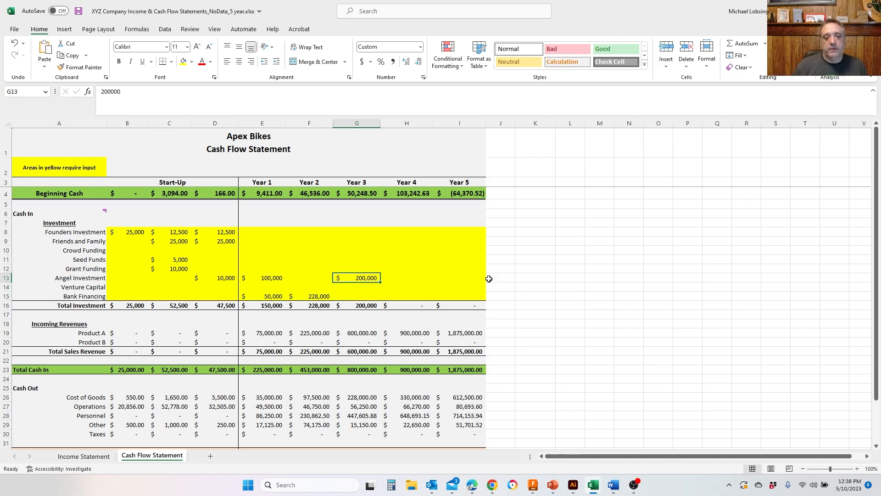
key(Down)
key(Down)
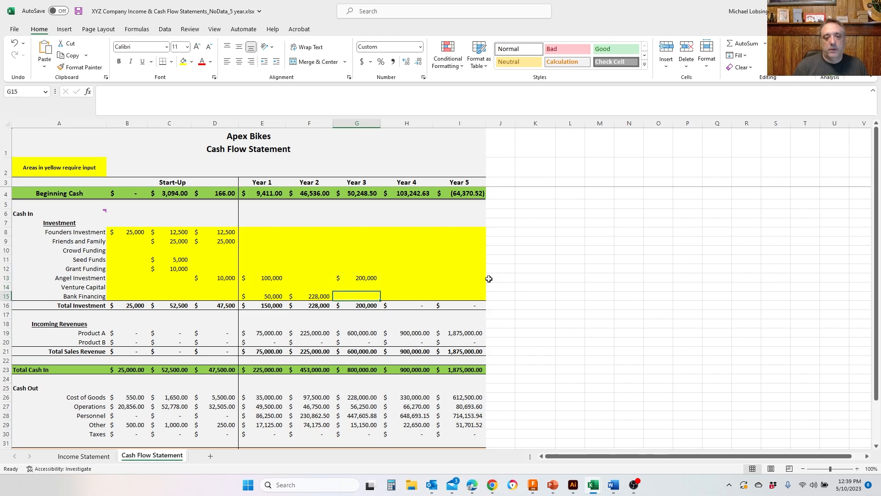
- Enter 50,000 of Bank Financing for Year 4
key(Right)
key(Right)
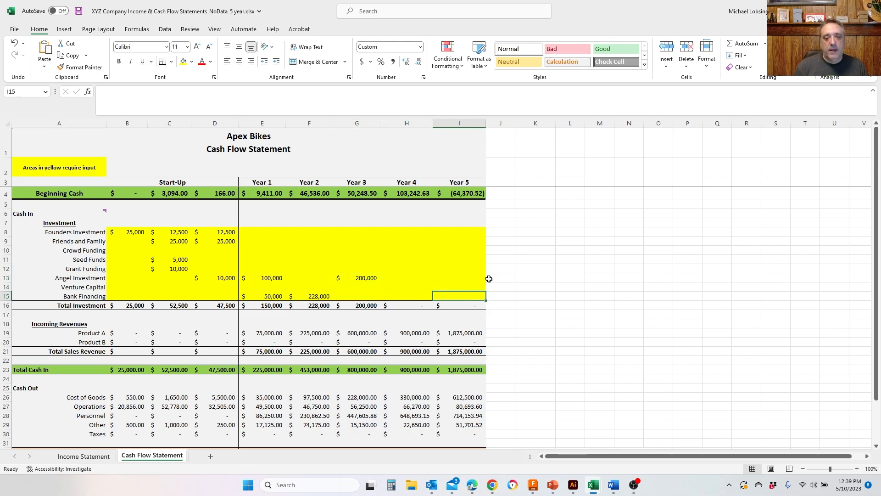
key(Left)
key(Right)
key(Left)
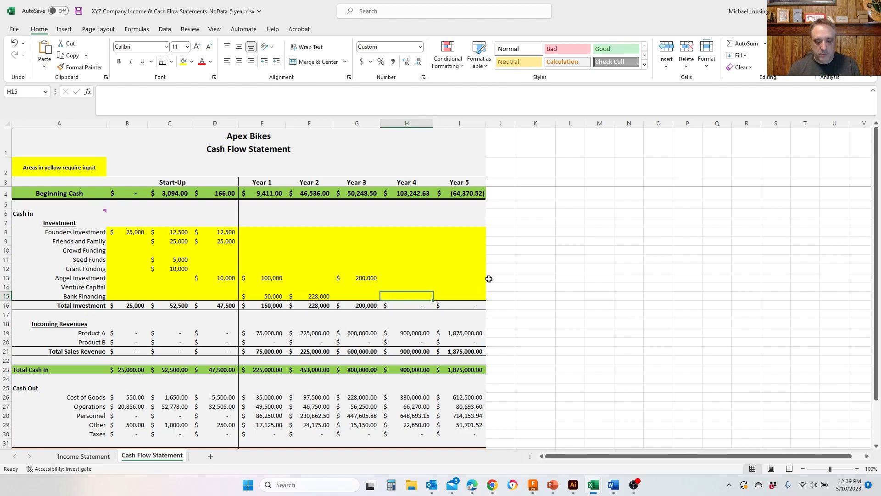
text(500000)
key(ctrl+Return)
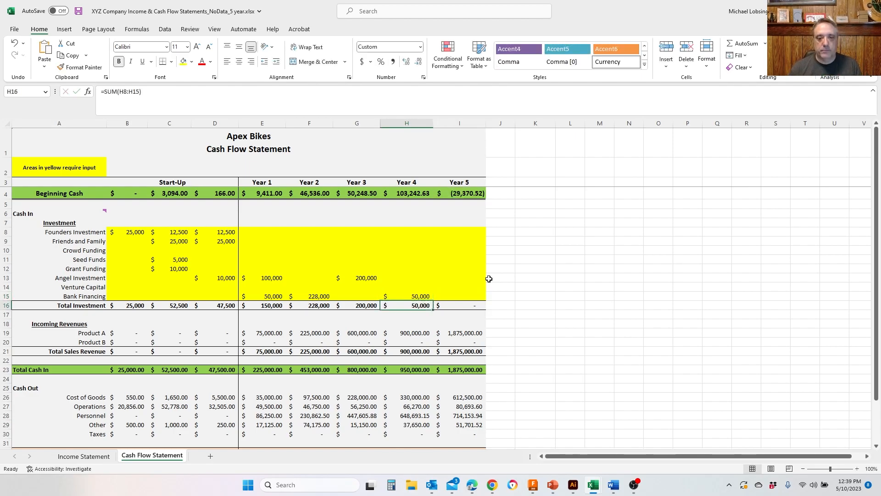
- Set the Year 4 Bank Financing to 75,000 as a first trial and raise it to 100,000
key(BackSpace)
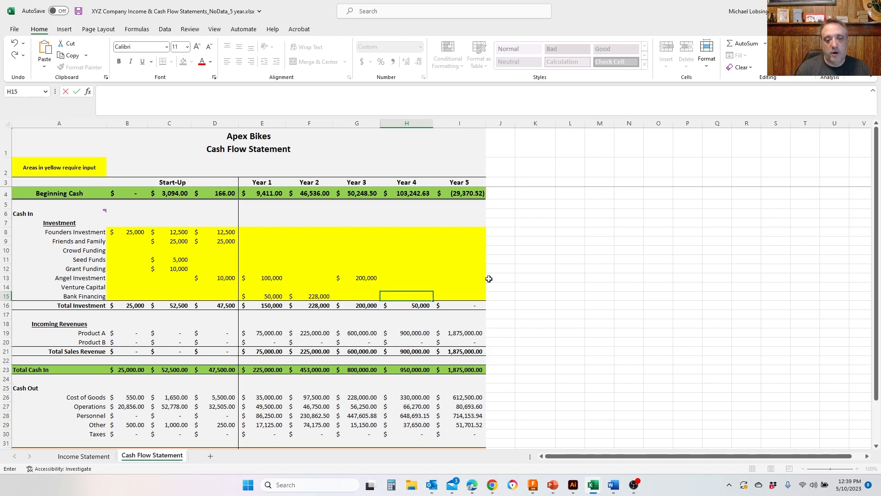
text(75,000)
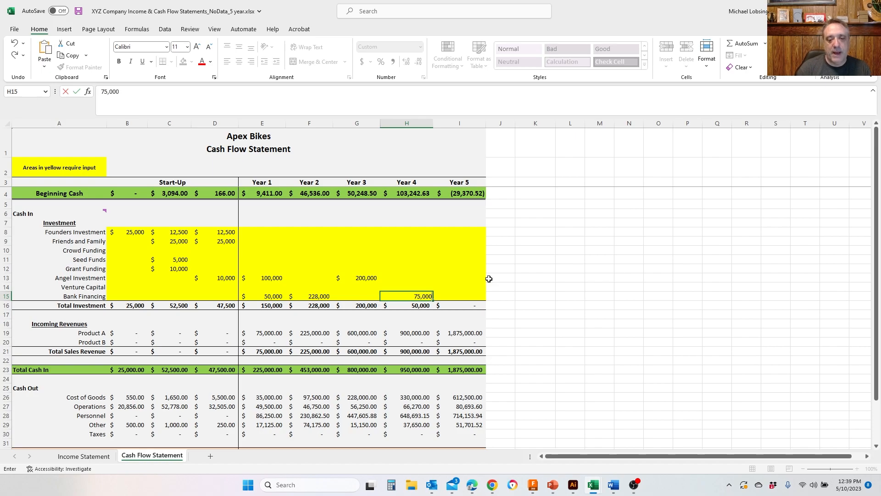
key(Return)
key(Up)
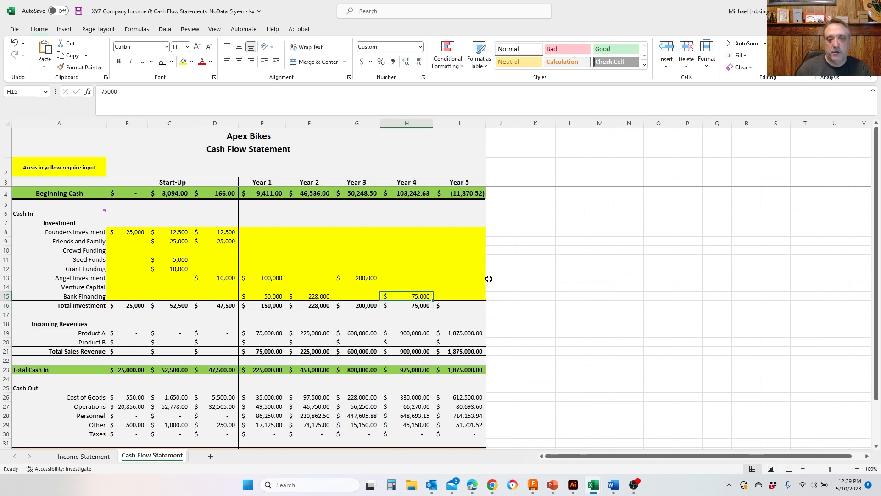
text(100000)
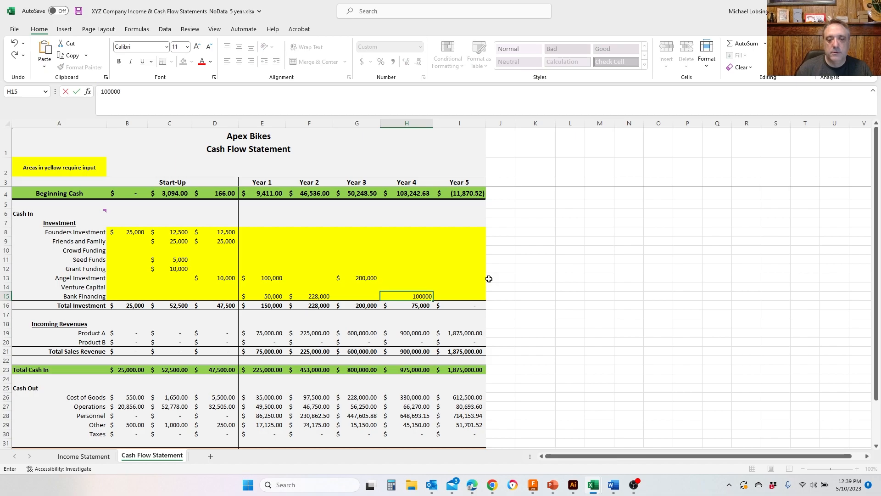
key(Return)
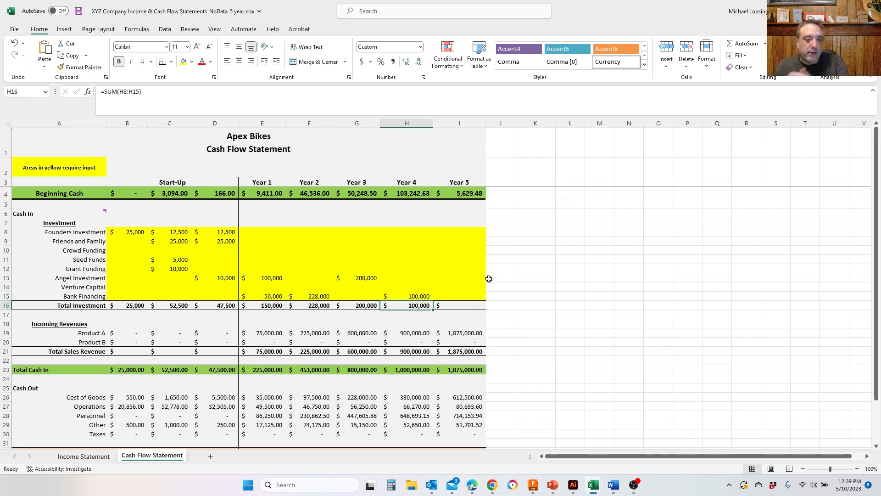
key(Up)
key(Up)
key(Up)
key(Up)
key(Down)
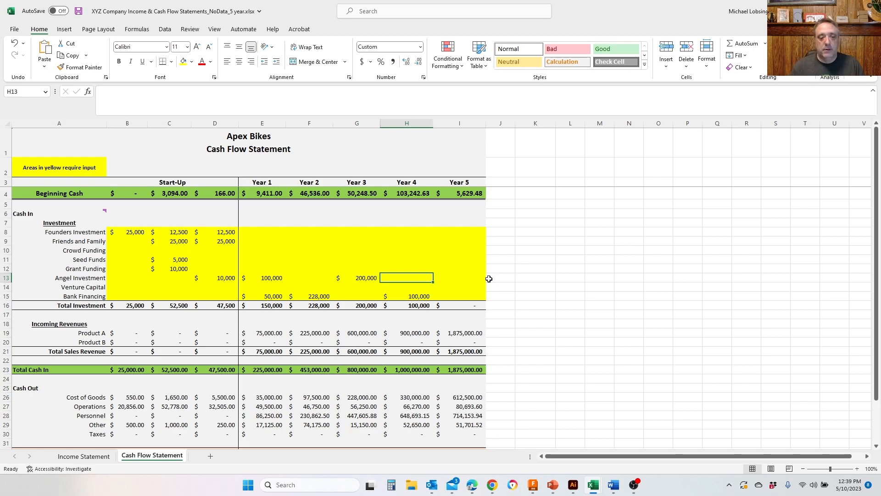
key(Right)
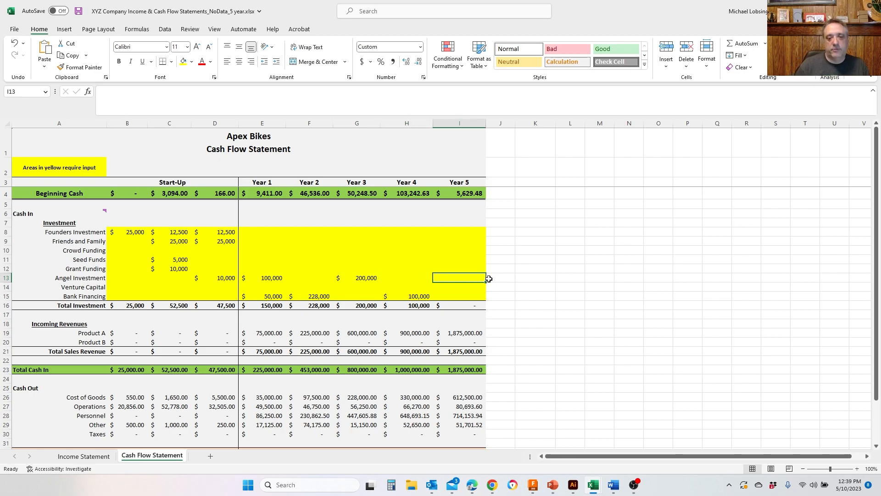
key(Down)
key(Down)
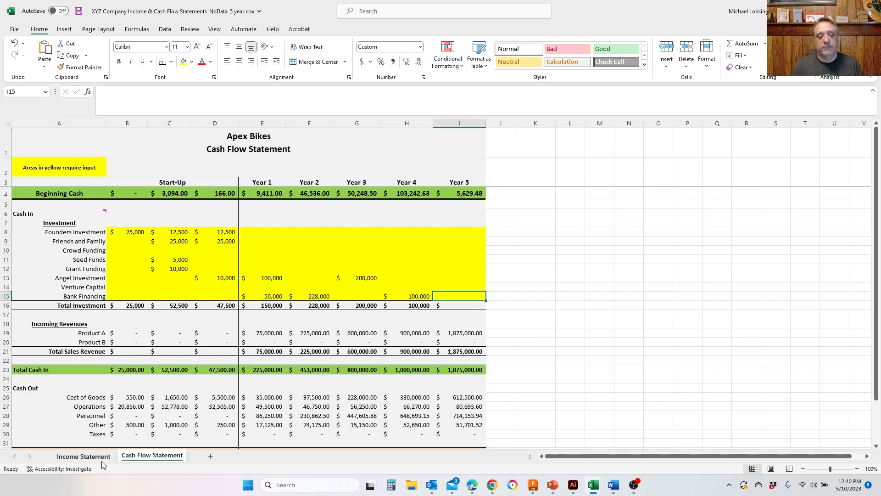
- Set the Year 5 Product A unit sales to 1800 in the income statement and return to the cash flow statement
click(87, 457)
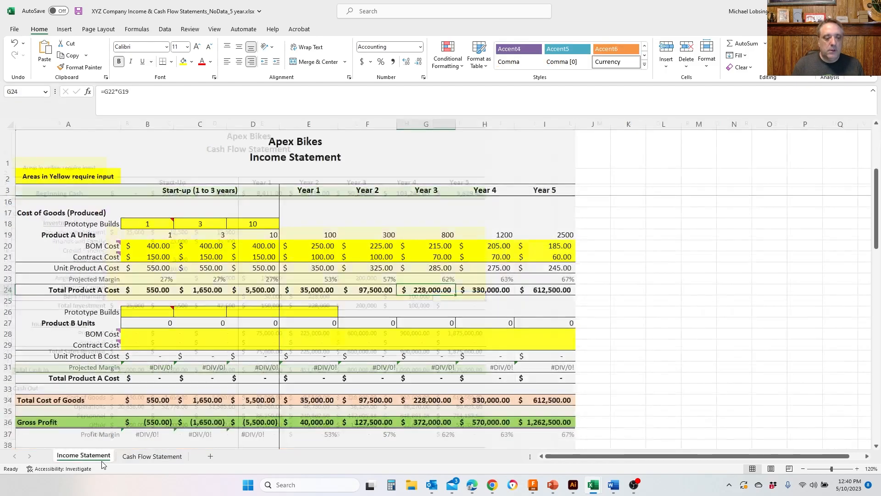
ctrl+scroll(341, 295, up, 2)
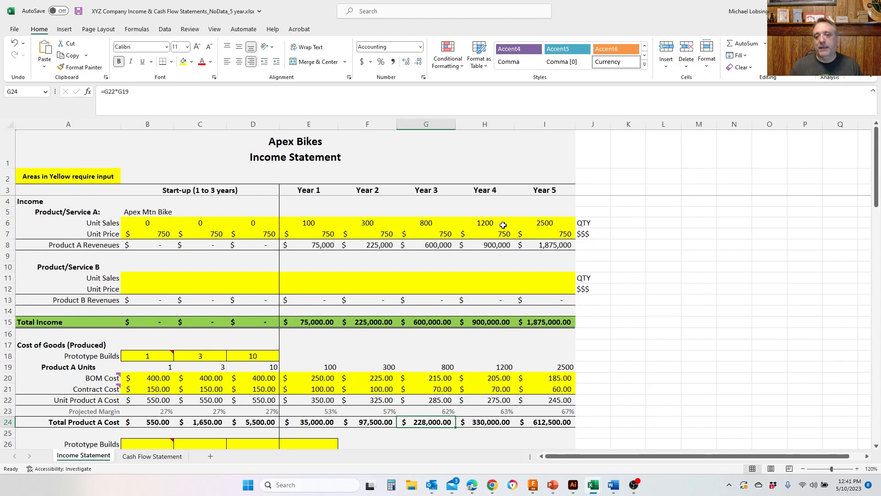
double_click(551, 223)
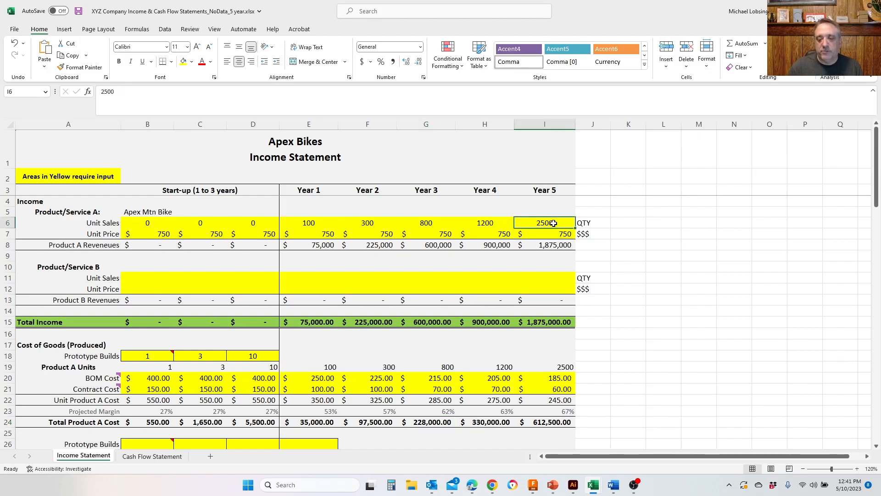
text(1800)
key(Return)
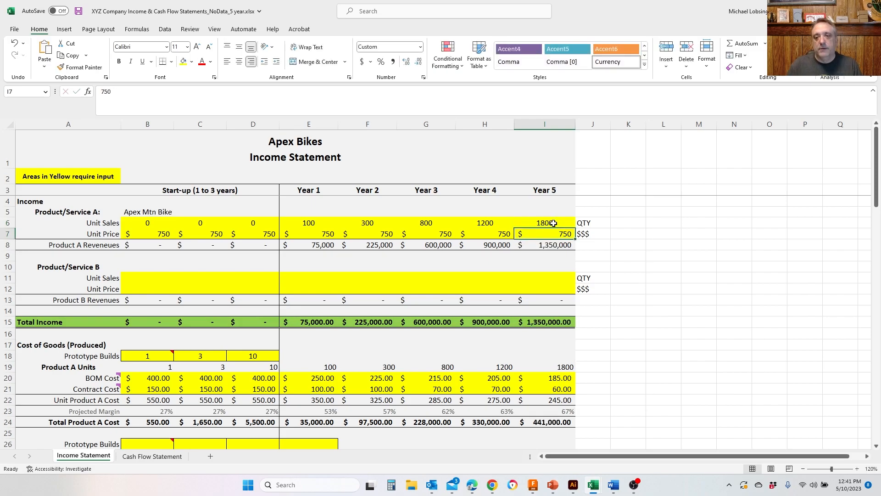
click(157, 456)
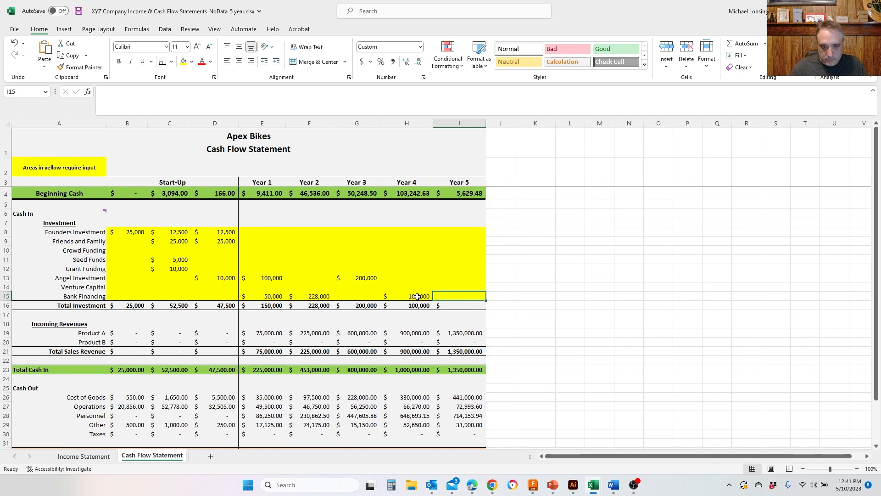
- Try clearing the Year 4 Bank Financing amount and undo the deletion
click(416, 296)
key(Delete)
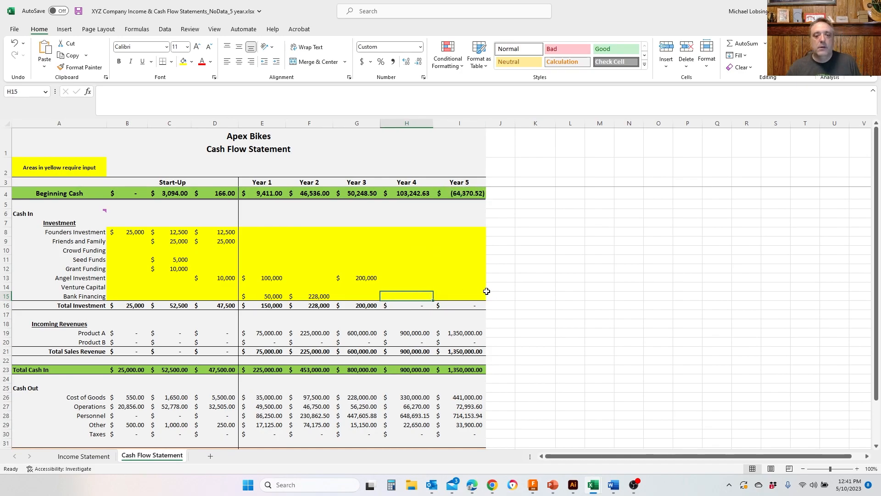
key(ctrl+z)
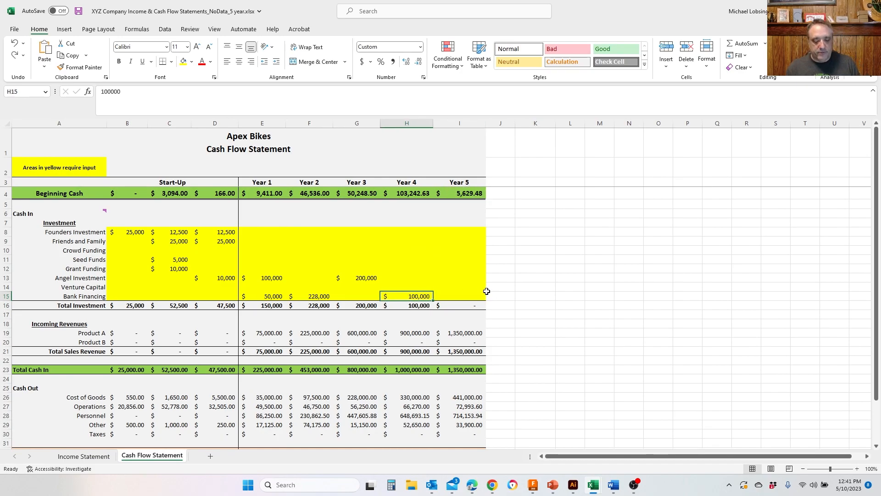
- Clear the Year 4 Bank Financing amount and enter 10,000 in its place
key(Delete)
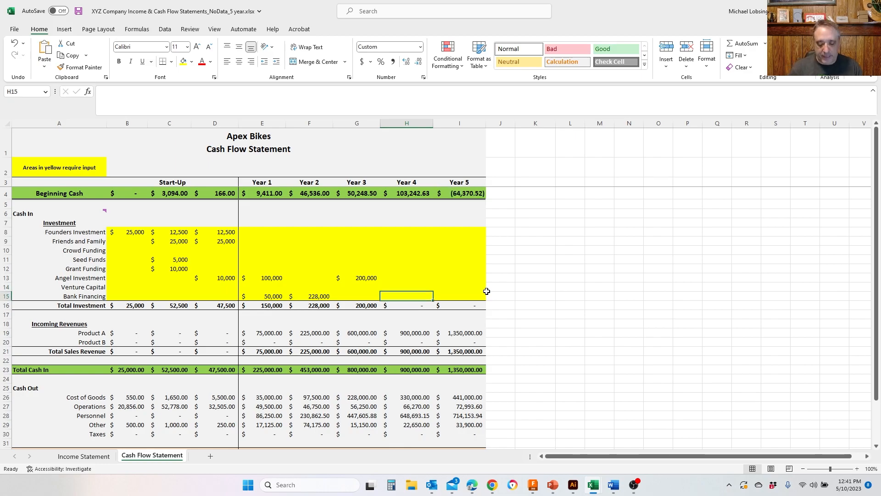
text(10000)
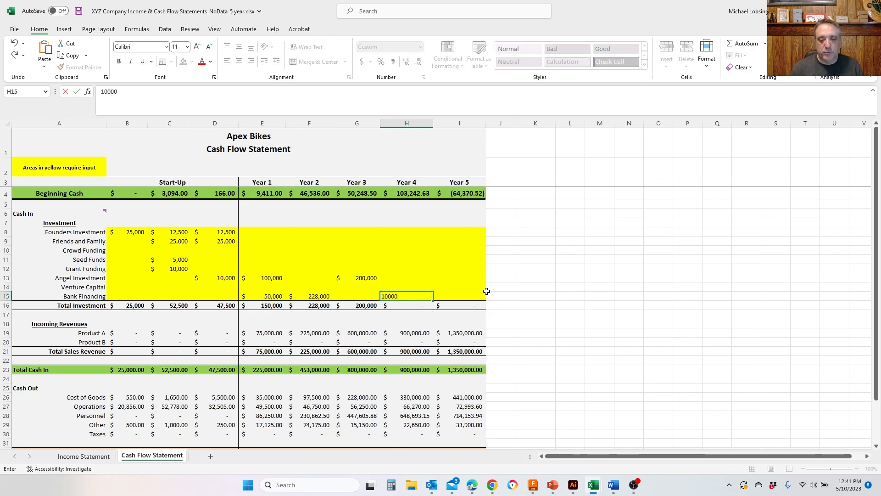
key(Return)
key(Up)
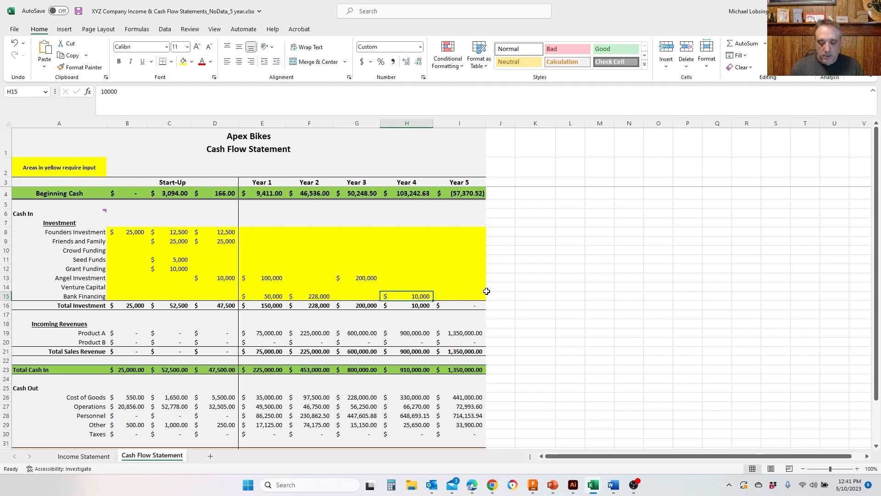
text(10000-)
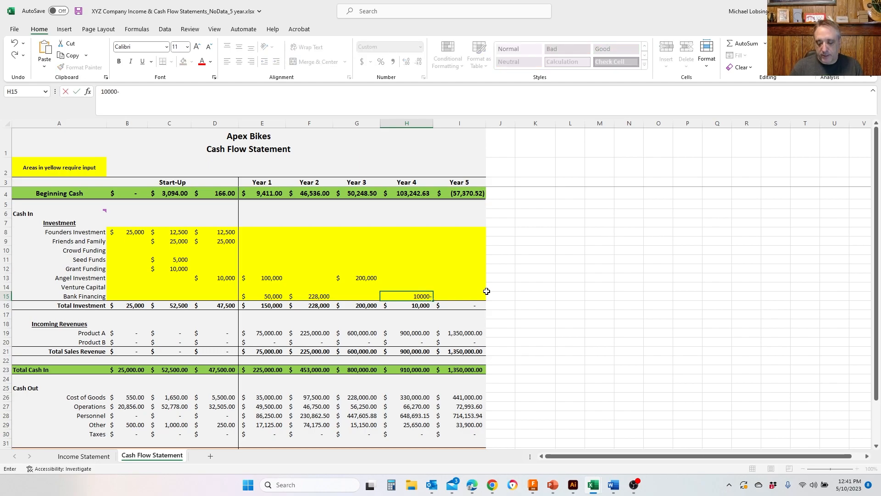
key(BackSpace)
key(BackSpace)
key(BackSpace)
key(BackSpace)
key(BackSpace)
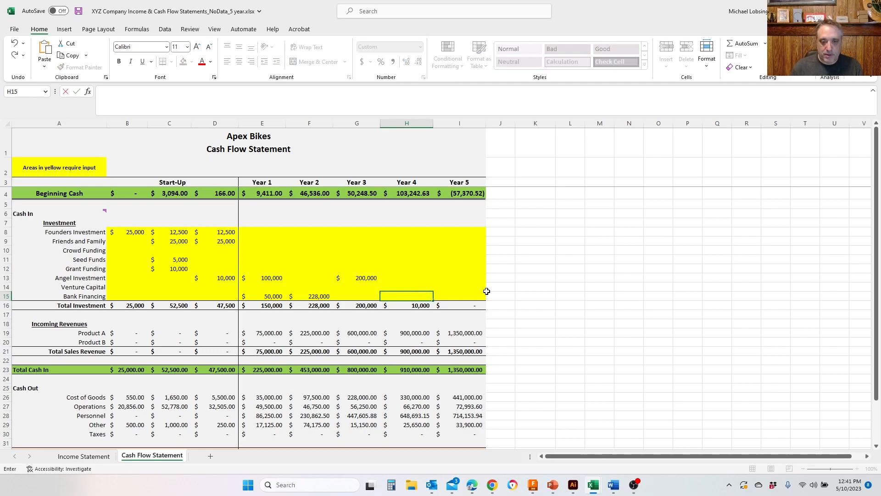
text(10000)
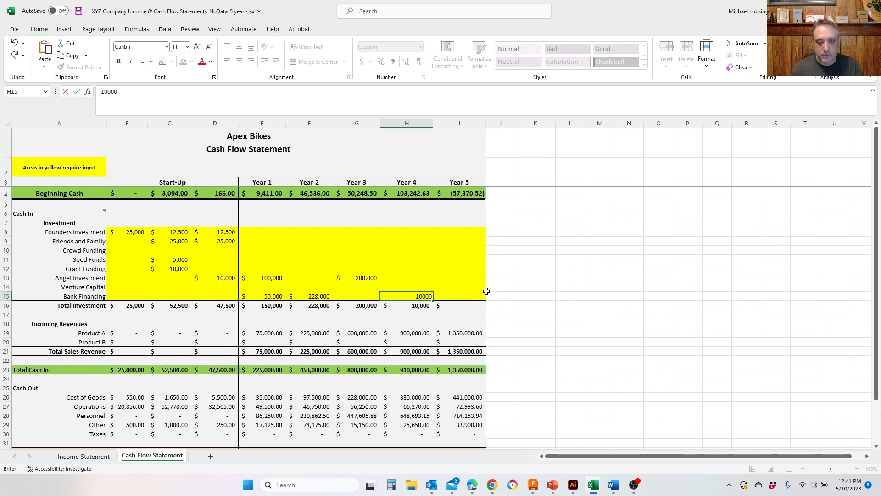
key(Return)
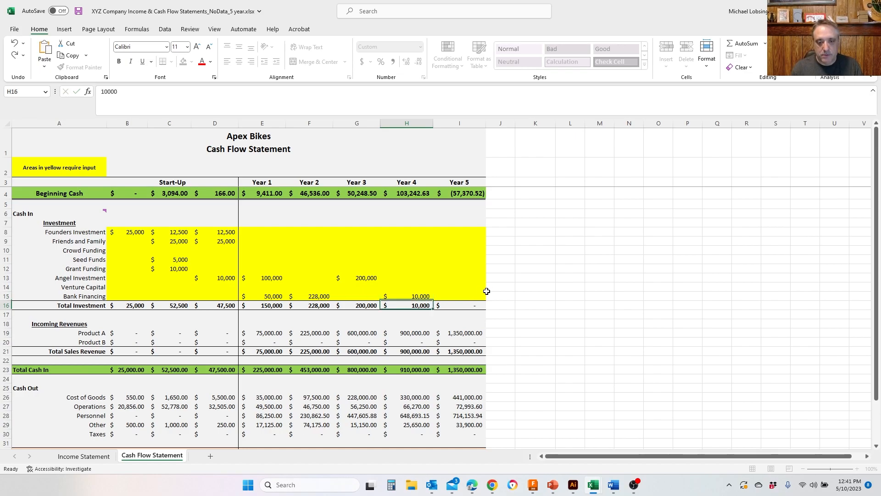
- Set the Year 4 Bank Financing in the cash flow statement to 100,000
click(408, 297)
text(199)
key(BackSpace)
key(BackSpace)
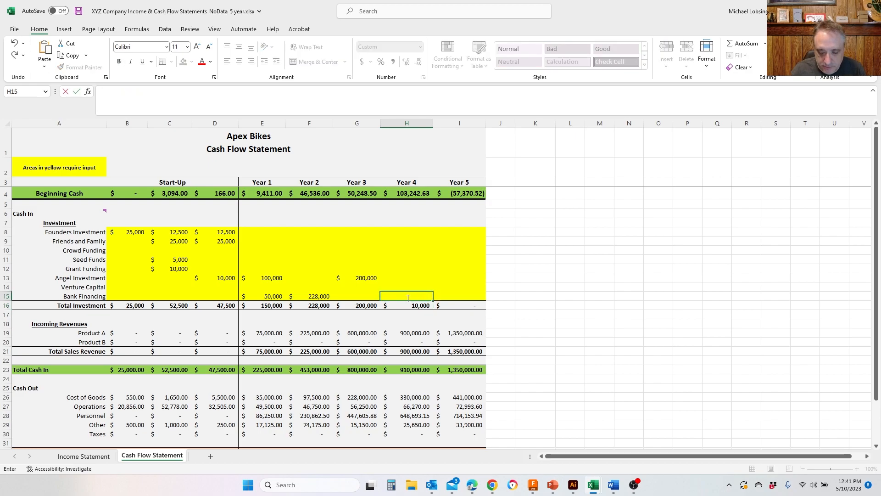
text(100000)
key(Return)
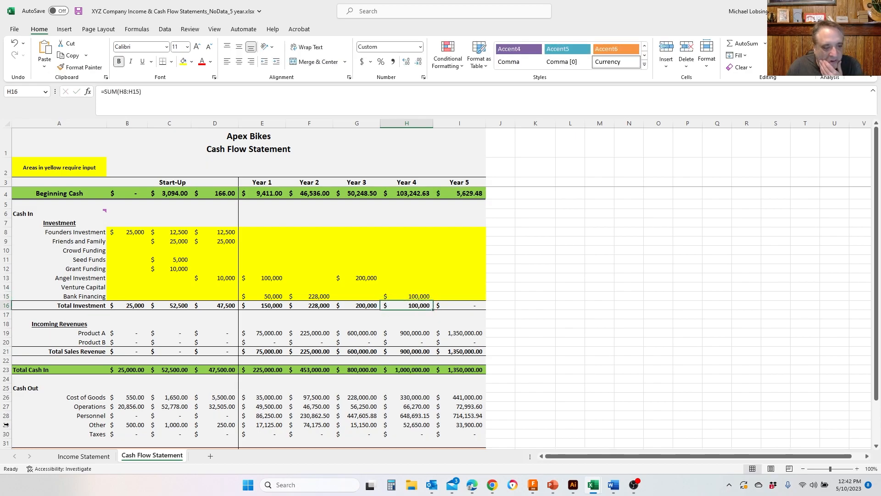
- Set the Year 5 Product A unit sales in the income statement to 2500
click(84, 456)
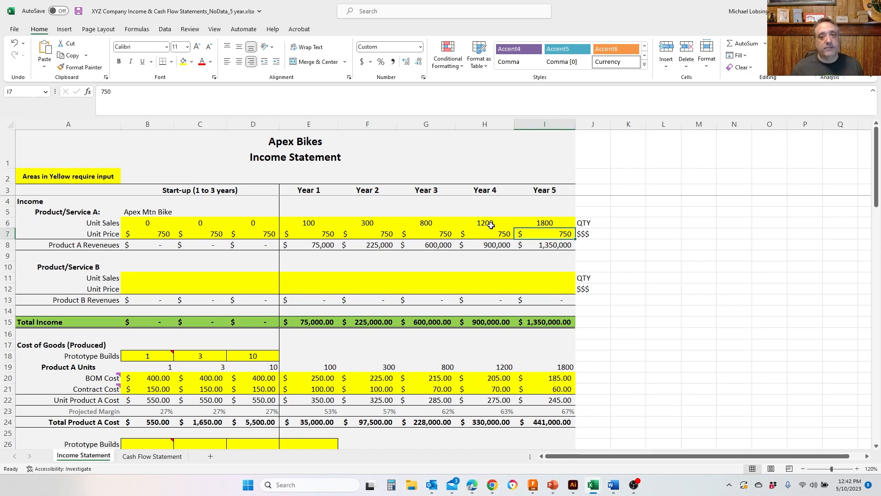
click(558, 223)
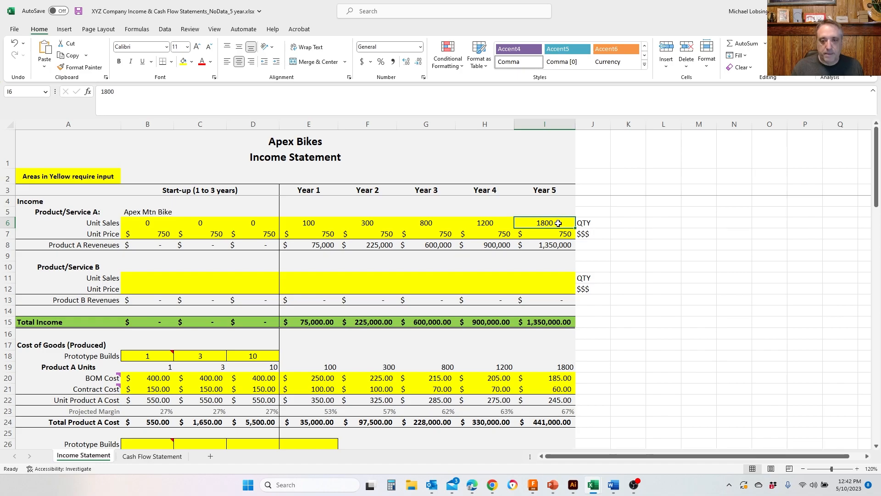
text(2500)
key(Left)
key(Up)
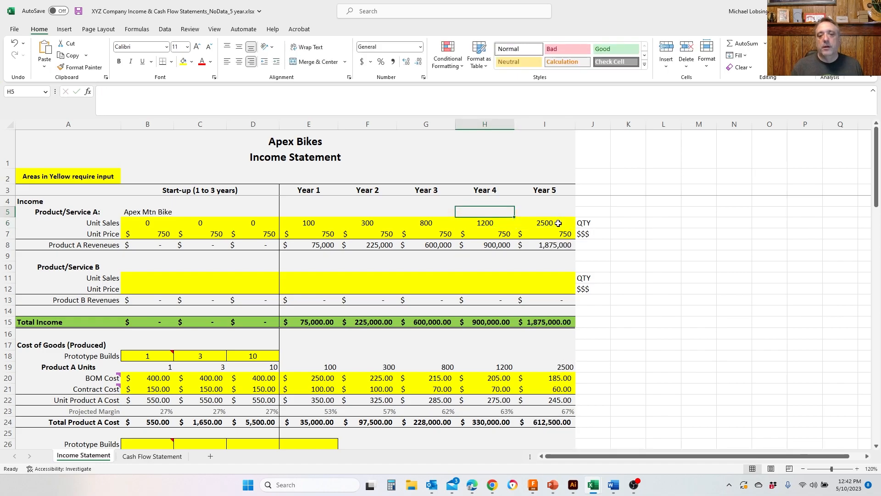
- Review the yearly Product A unit sales and check the resulting cash flow statement
key(Down)
key(Left)
key(Left)
key(Left)
key(Left)
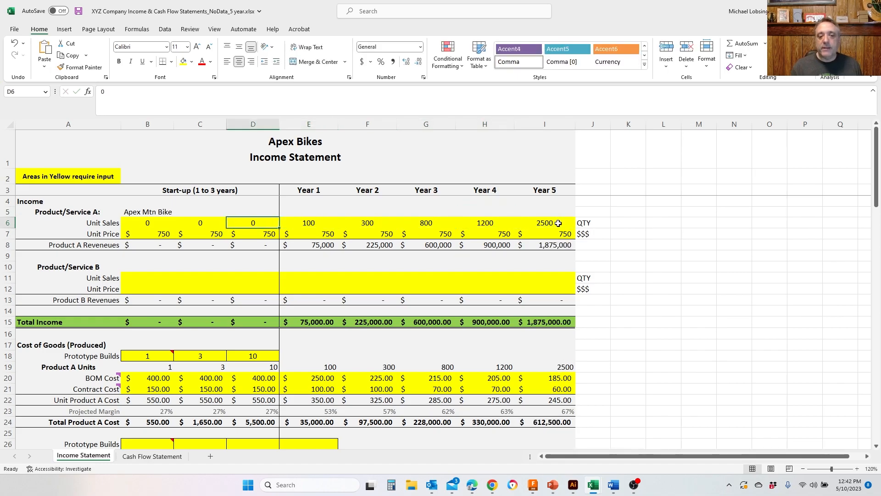
key(Right)
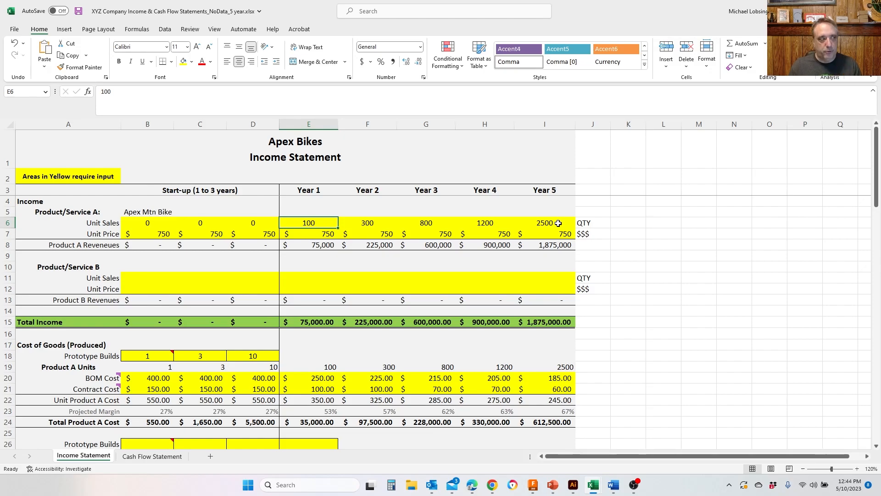
click(151, 459)
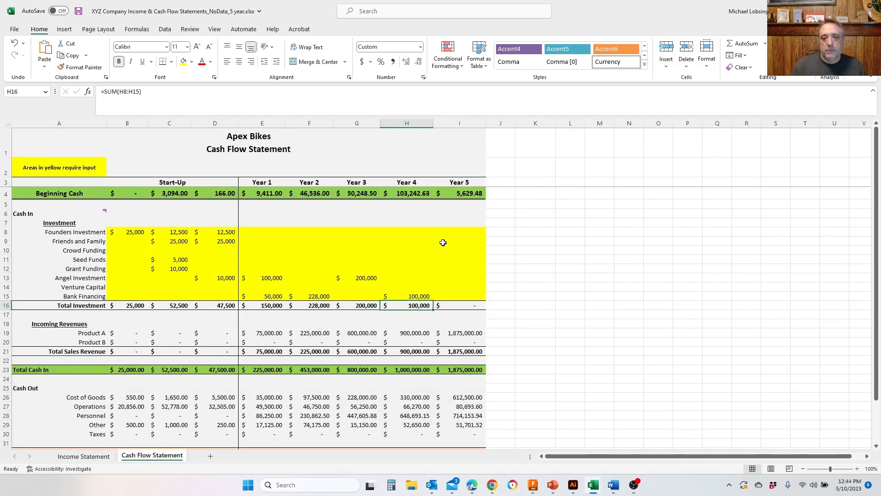
- Set the Product A unit sales in the income statement to 200 for Year 2, 500 for Year 3 and 1000 for Year 4
click(94, 457)
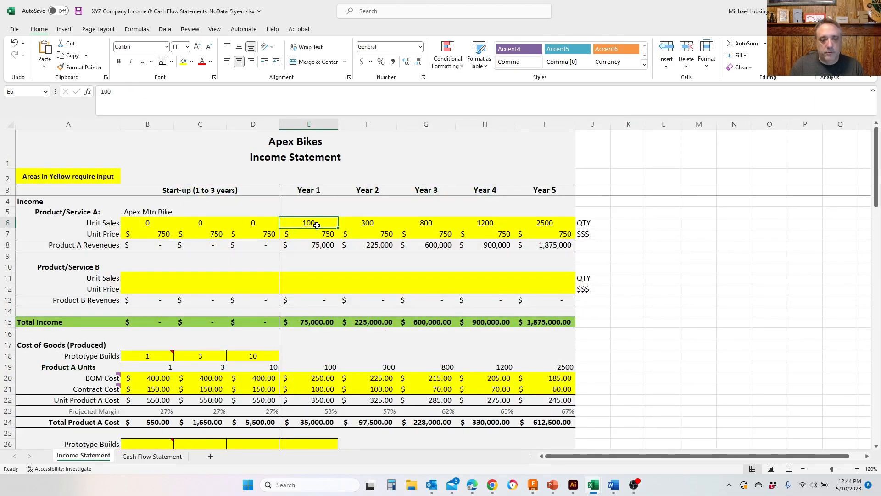
key(Right)
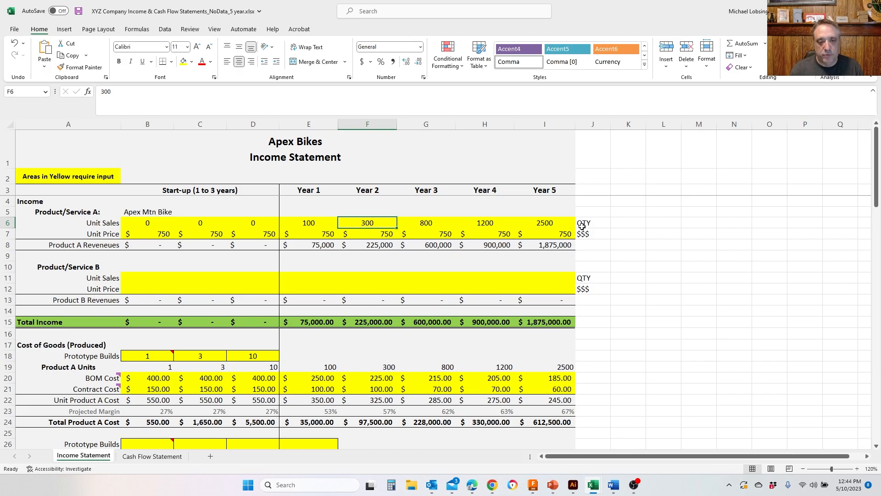
text(200)
key(Tab)
text(500)
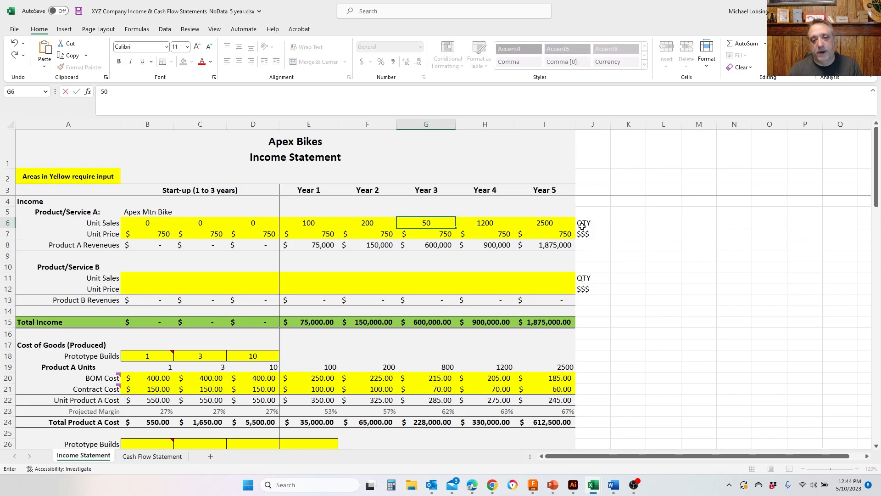
key(Tab)
text(1000)
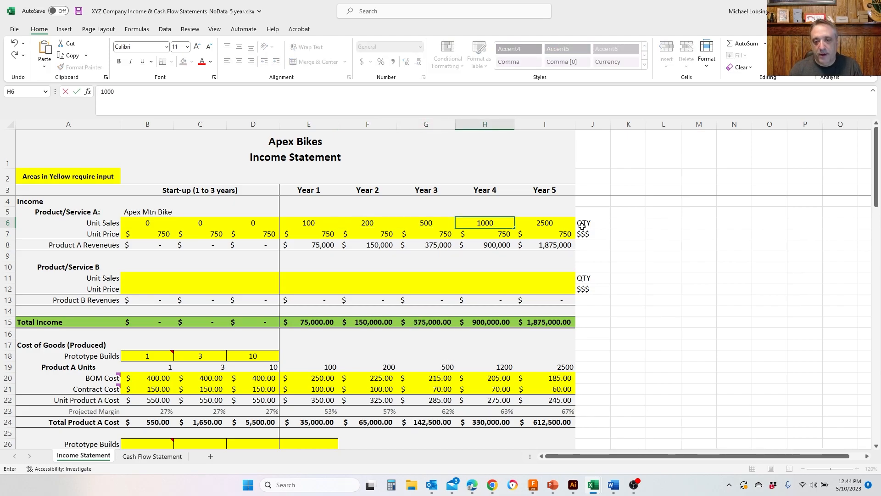
key(Tab)
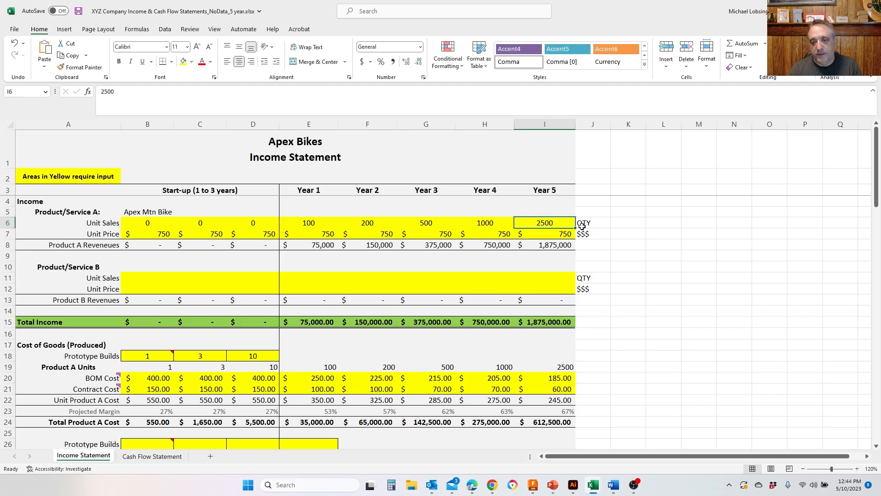
- Set the Year 5 Product A unit sales to 1800 and open the cash flow statement
text(24)
key(BackSpace)
key(BackSpace)
text(1800)
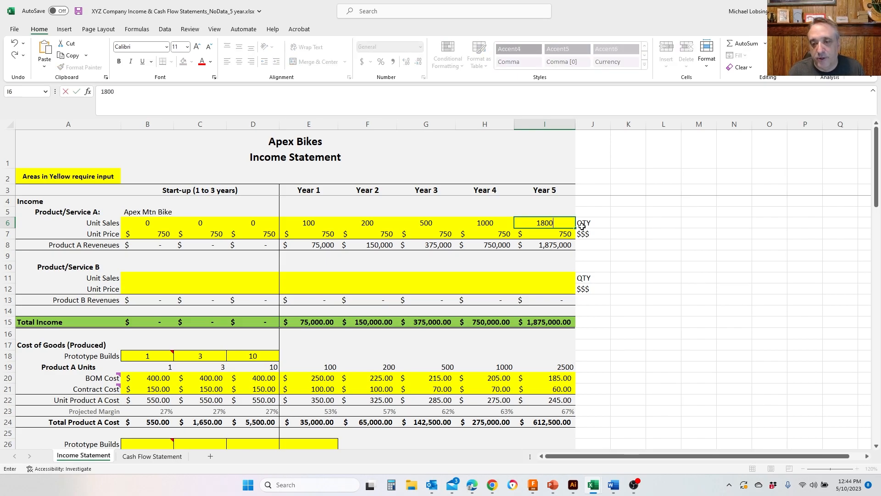
key(Return)
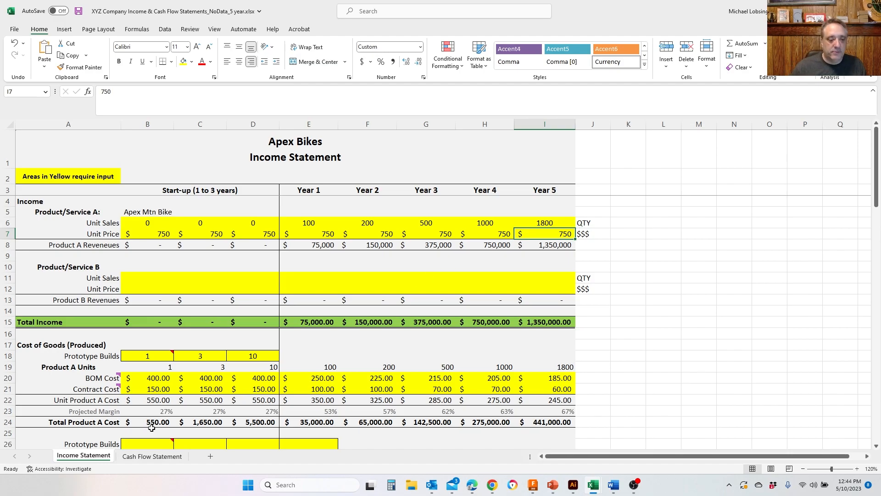
click(146, 456)
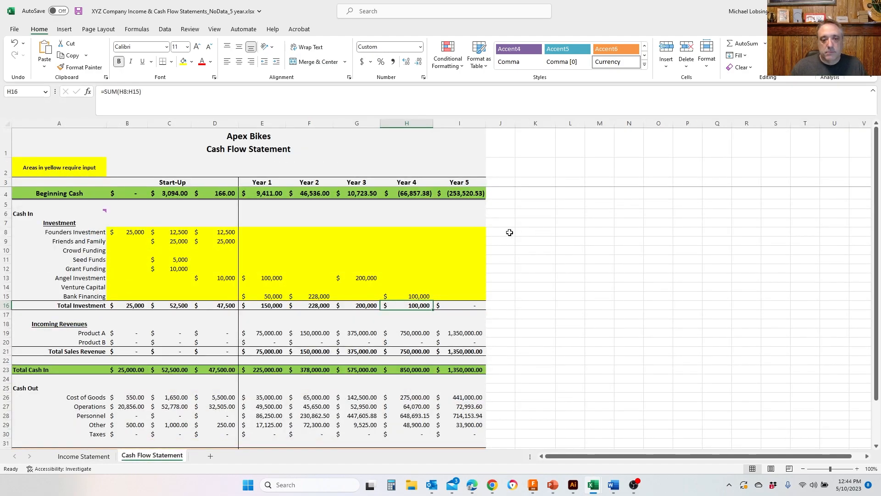